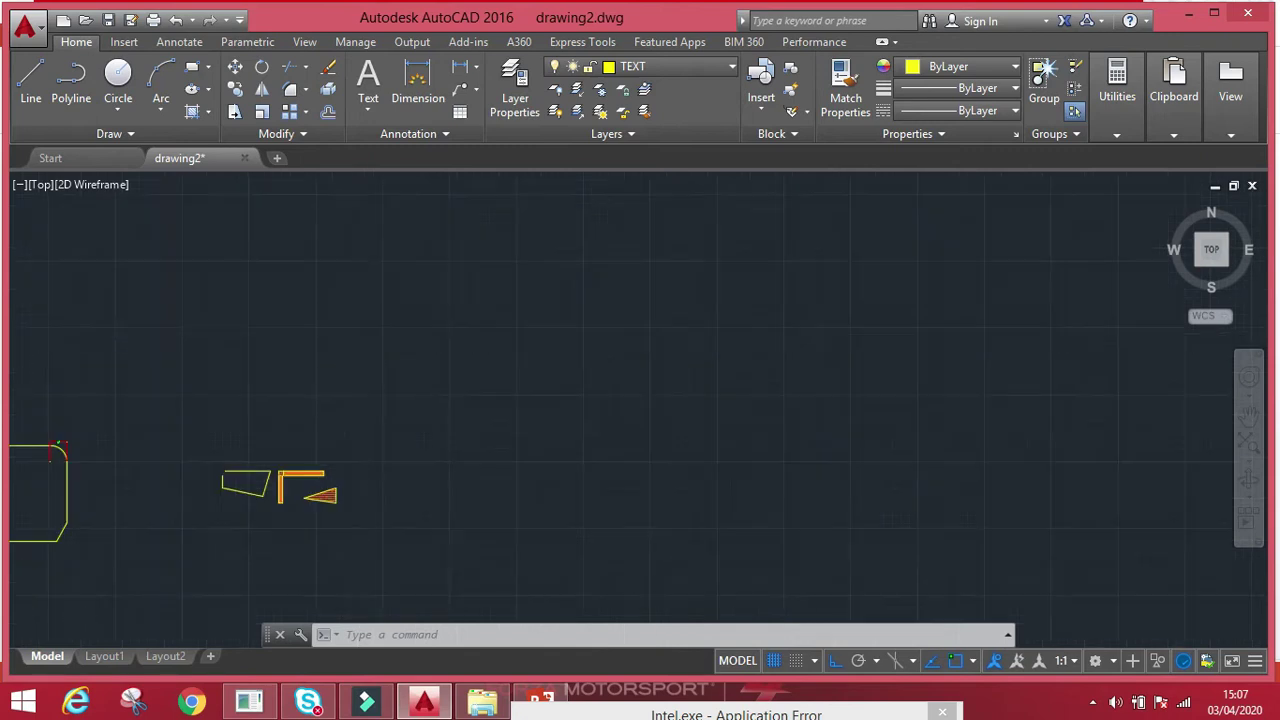
- Draw a vertical line in the empty area right of the existing shapes
middle_click_drag(369, 337, 363, 337)
key("Escape")
key("Escape")
type("l")
key("Return")
left_click(592, 255)
left_click(592, 540)
key("Escape")
- Draw a horizontal line crossing the vertical line, with its shorter end on the left side
type("l")
key("Return")
left_click(808, 410)
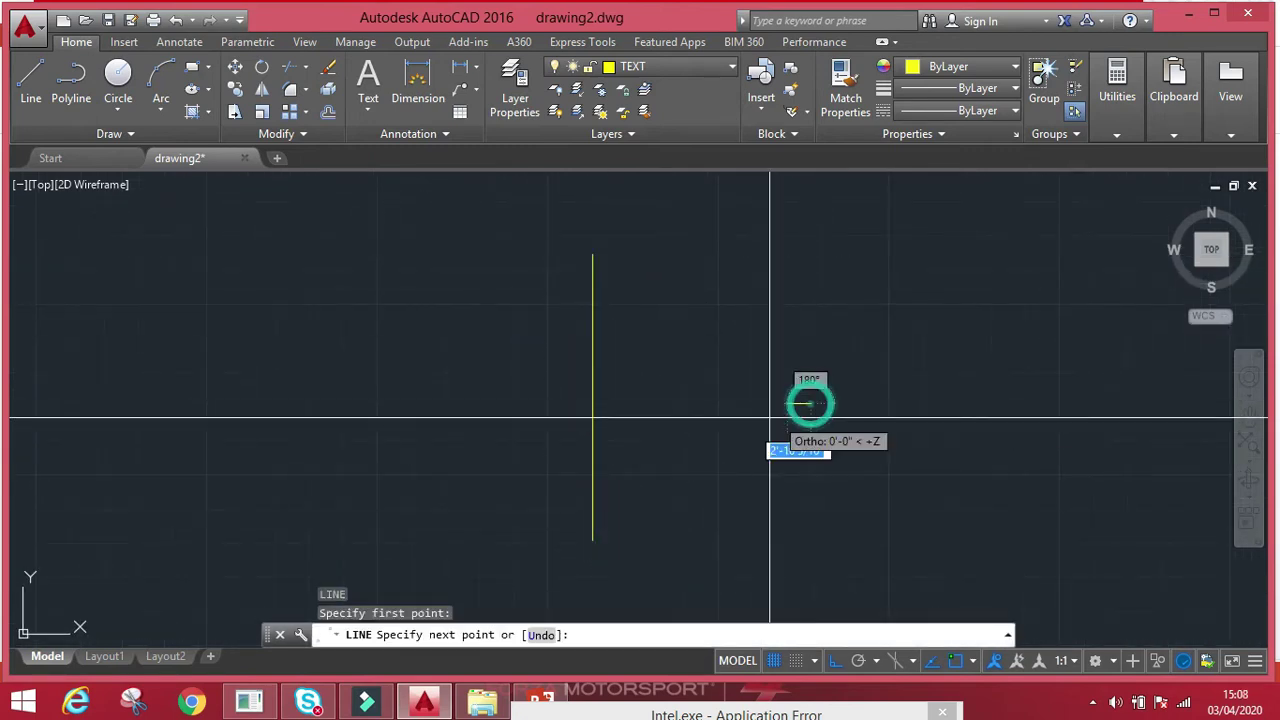
left_click(515, 408)
key("Escape")
scroll(567, 393, "up", 2)
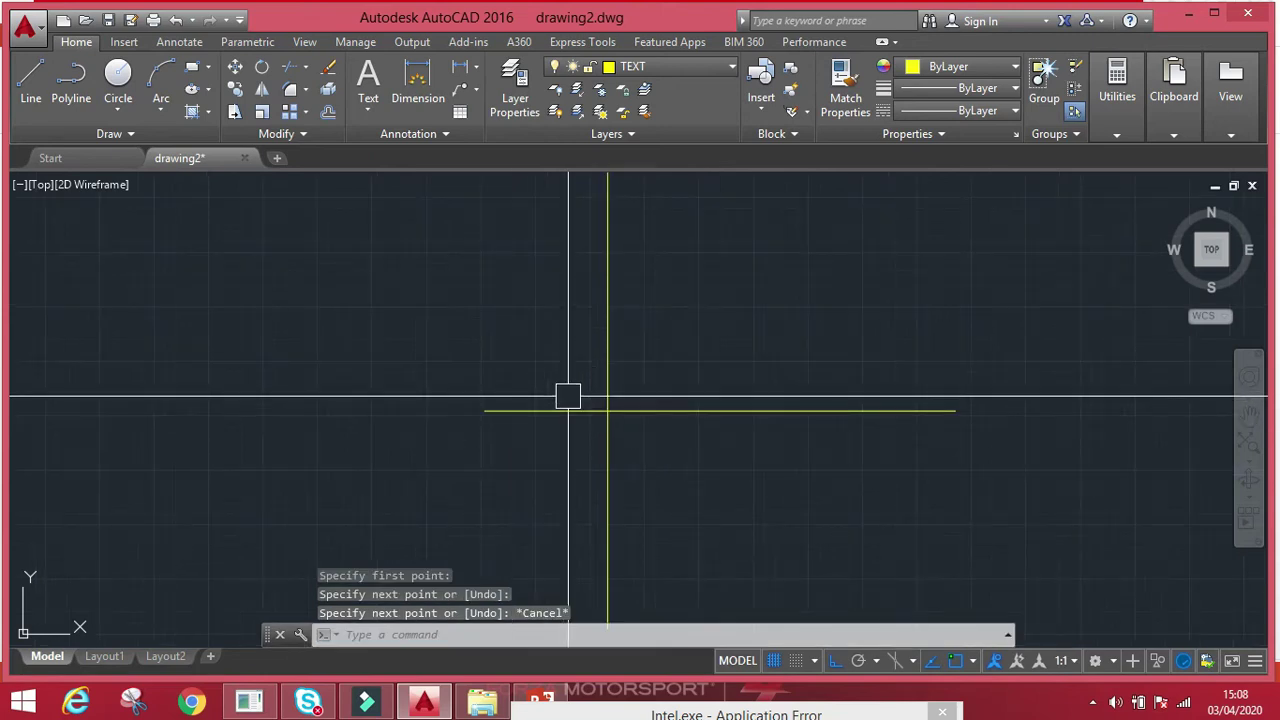
middle_click_drag(569, 391, 594, 380)
key("Escape")
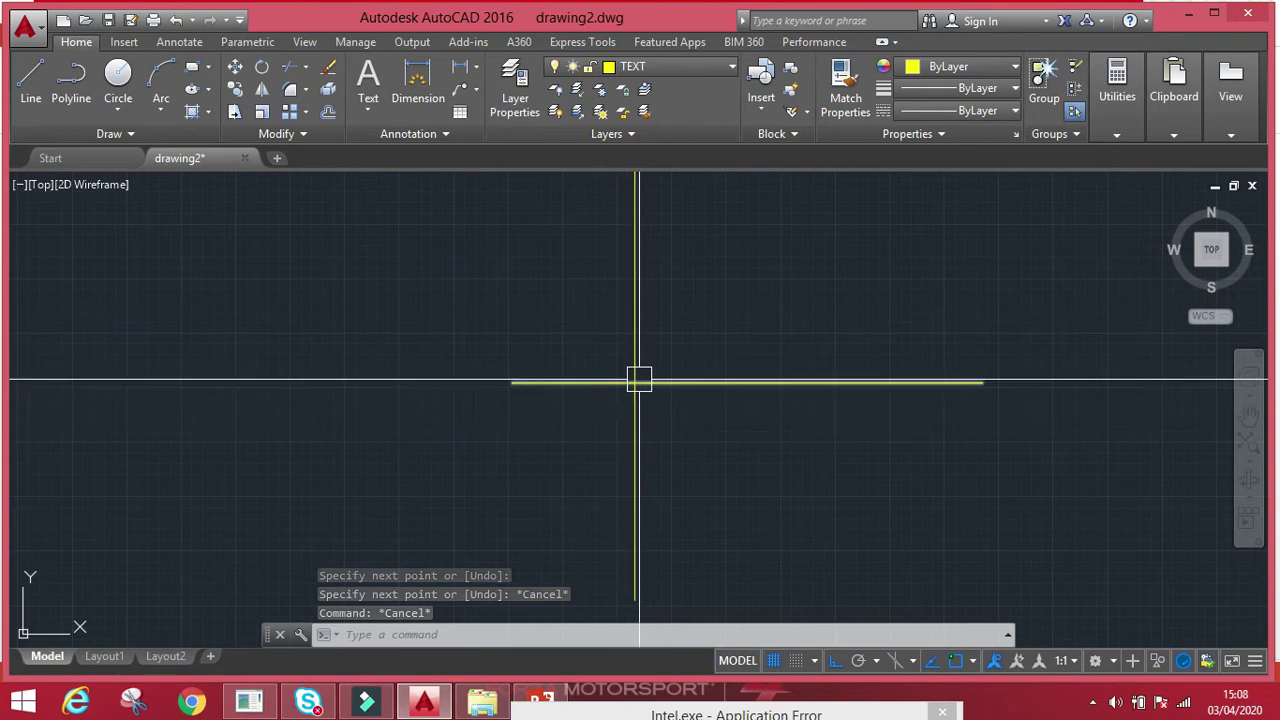
key("Escape")
key("Escape")
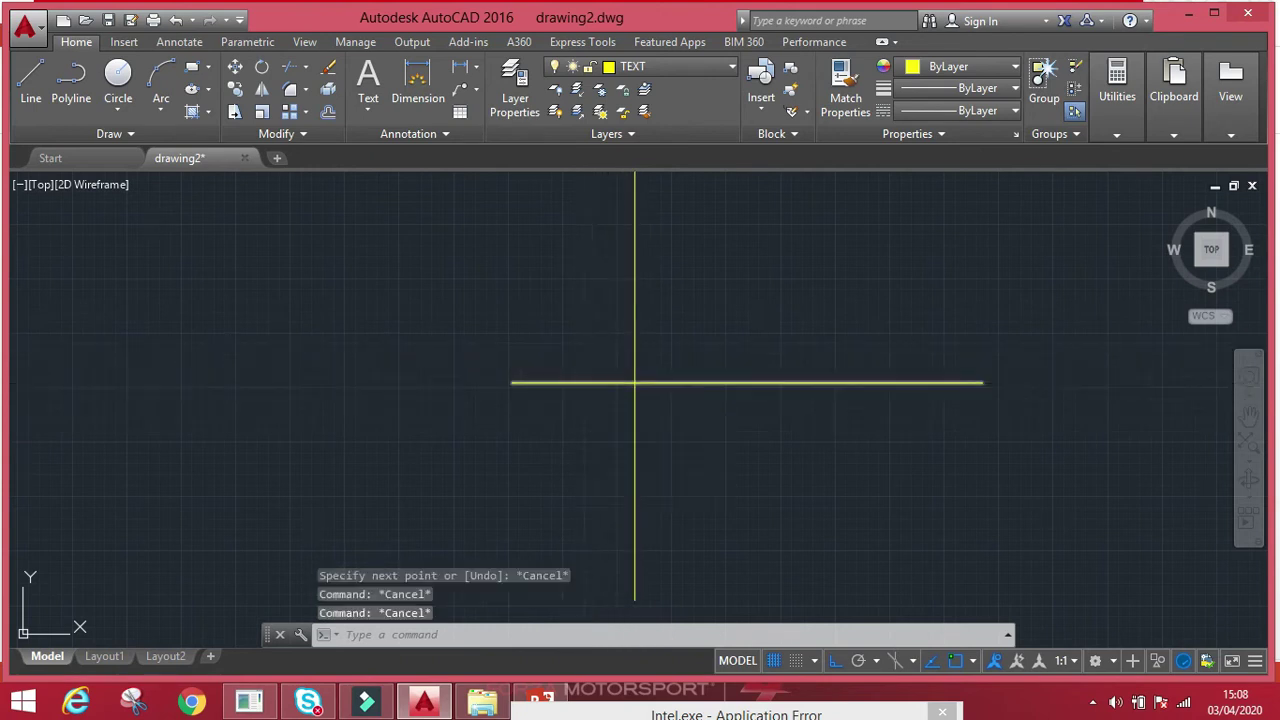
- Trim away the horizontal line left of the crossing and the vertical line below it, using both lines as cutting edges
type("tr")
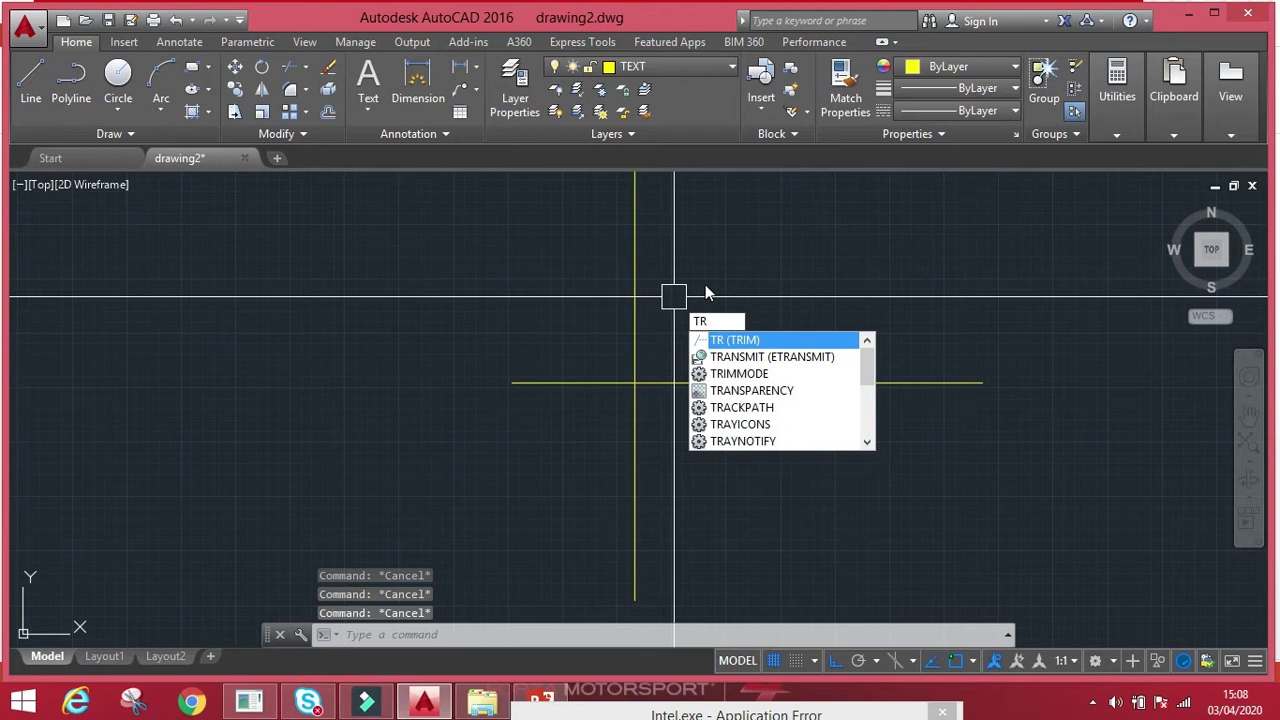
key("Return")
left_click(688, 318)
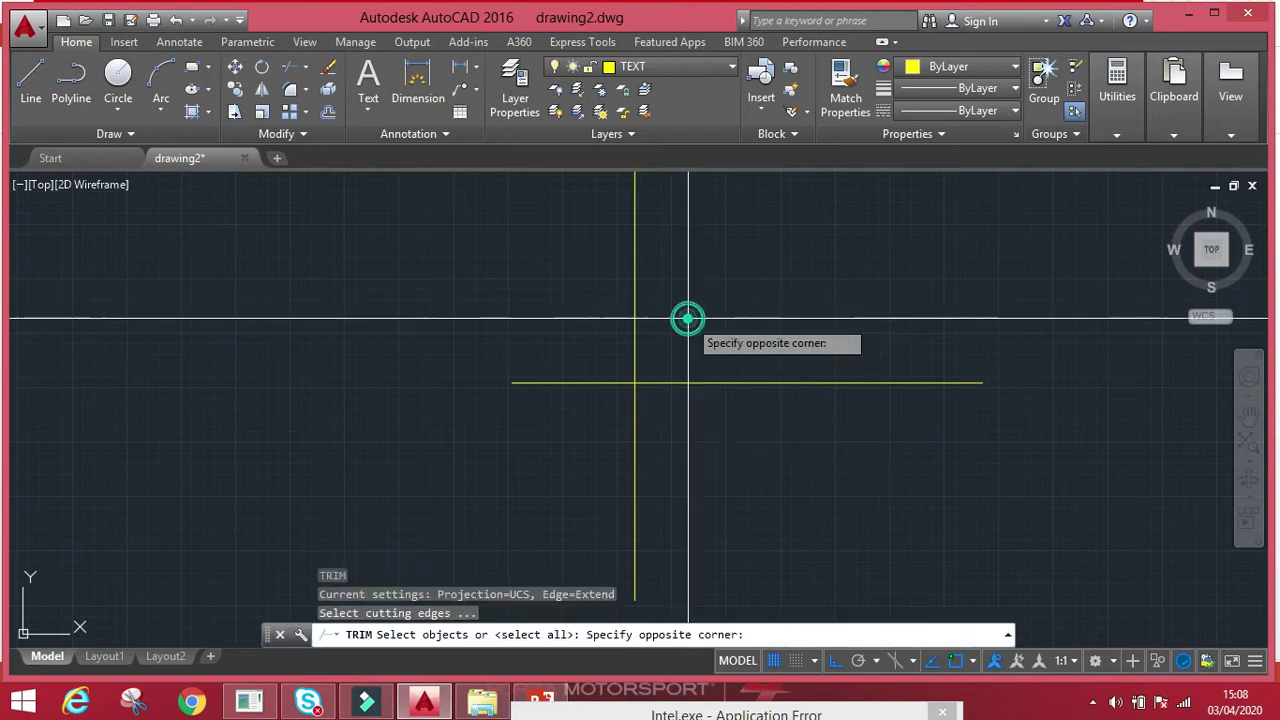
left_click(584, 441)
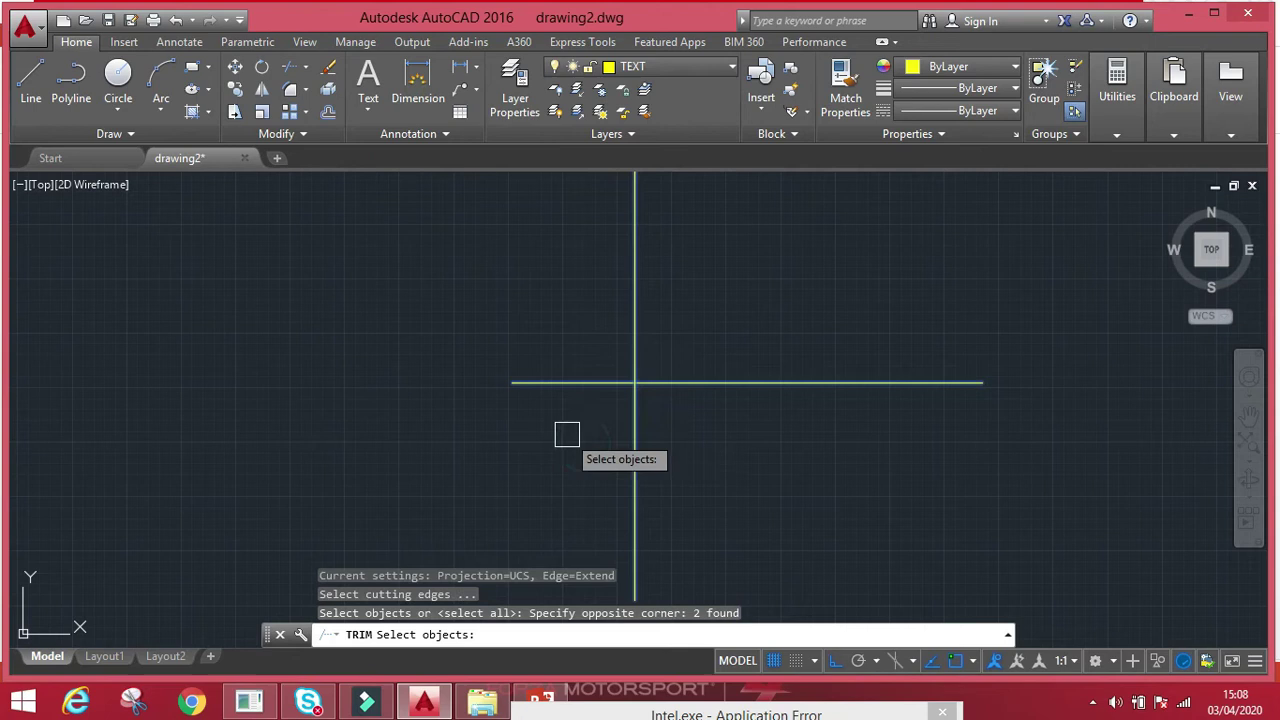
key("Return")
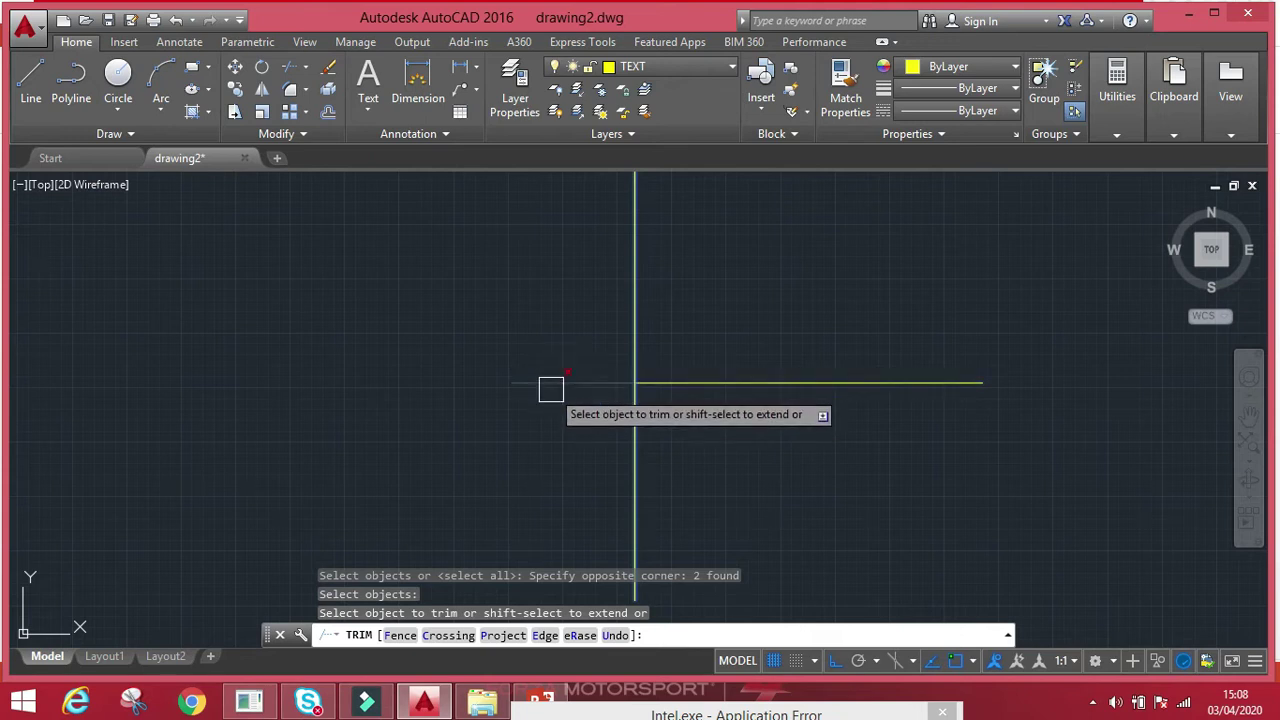
left_click(551, 390)
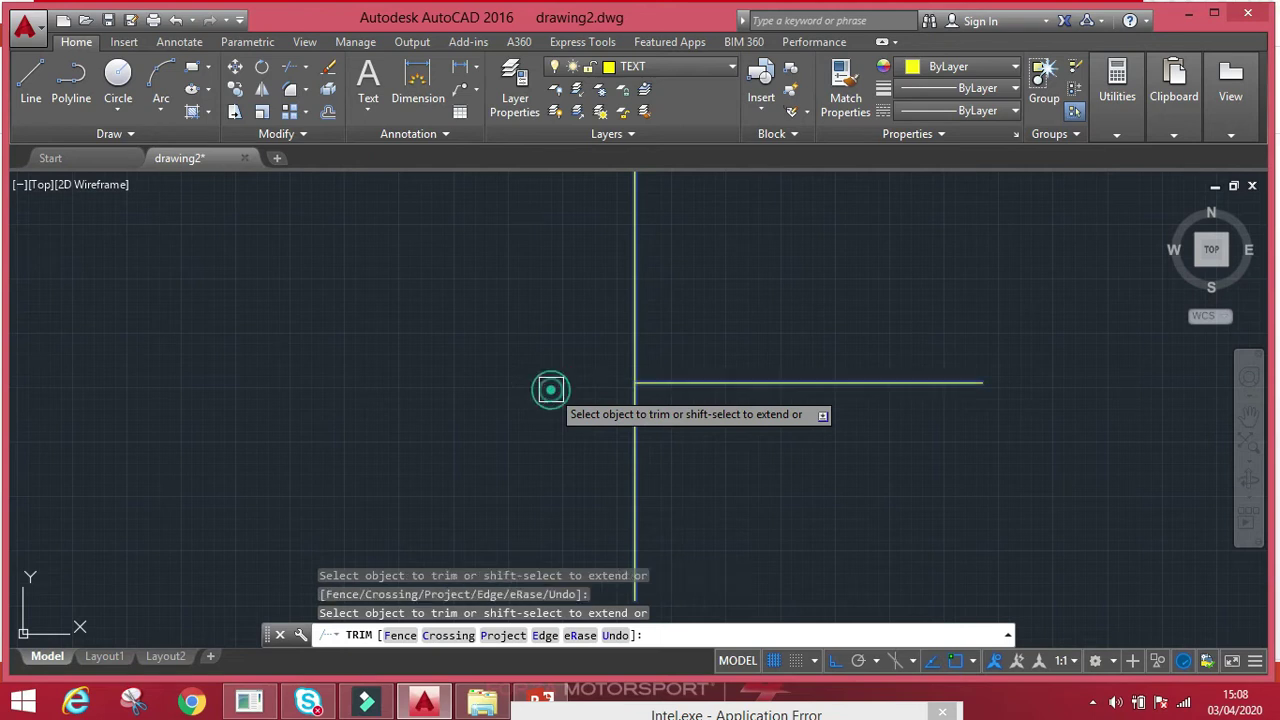
middle_click_drag(604, 467, 604, 392)
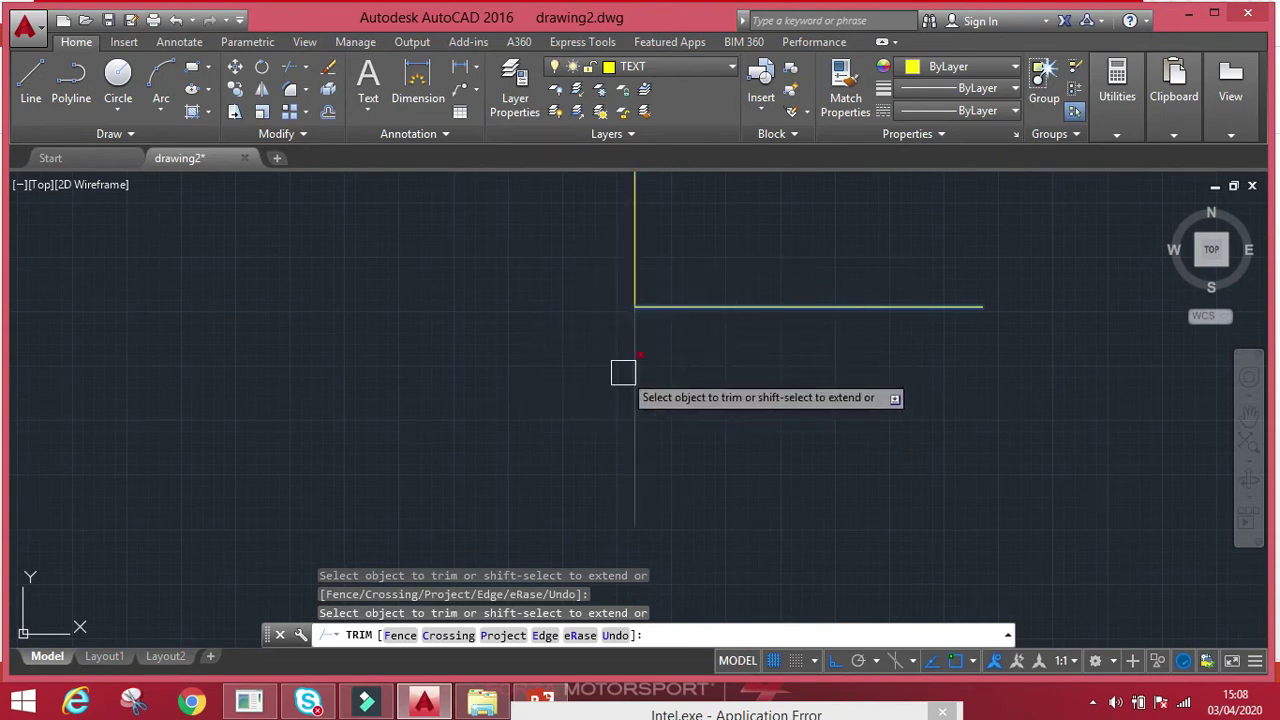
scroll(621, 372, "down", 2)
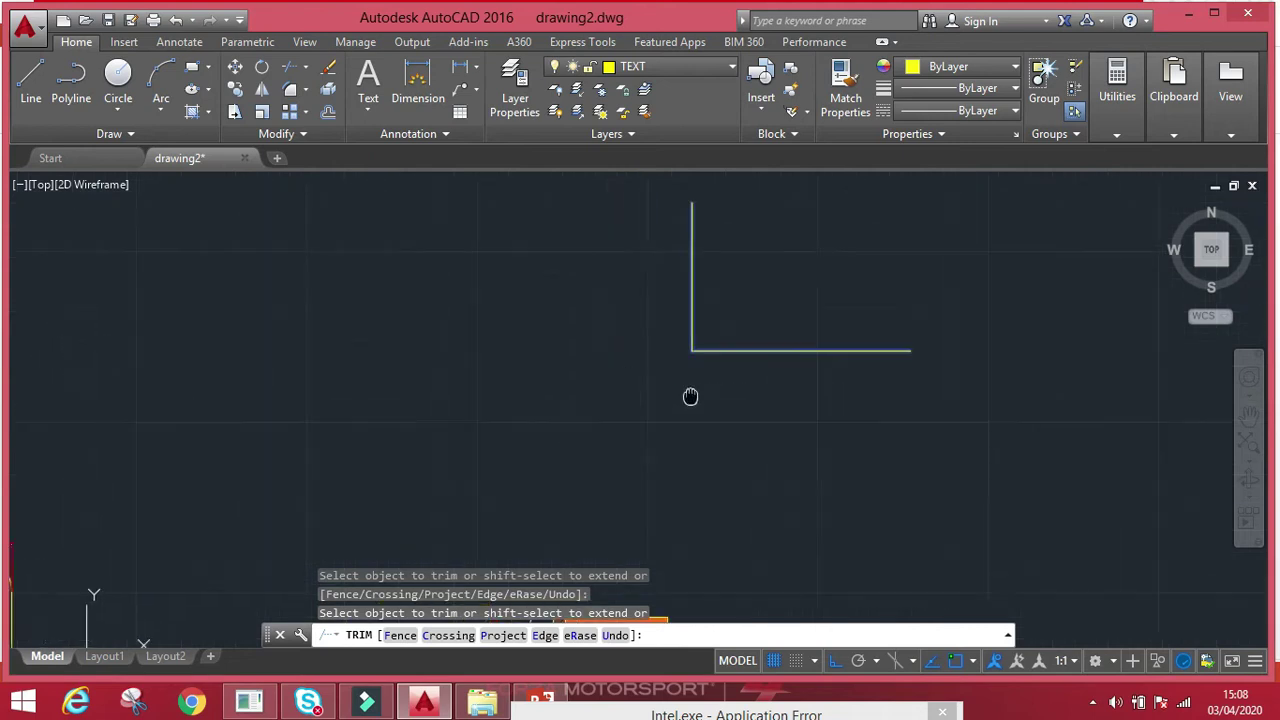
key("Escape")
key("Escape")
key("Escape")
- Draw a rectangle in the empty space left of the trimmed corner lines
type("rec")
key("Return")
left_click(368, 283)
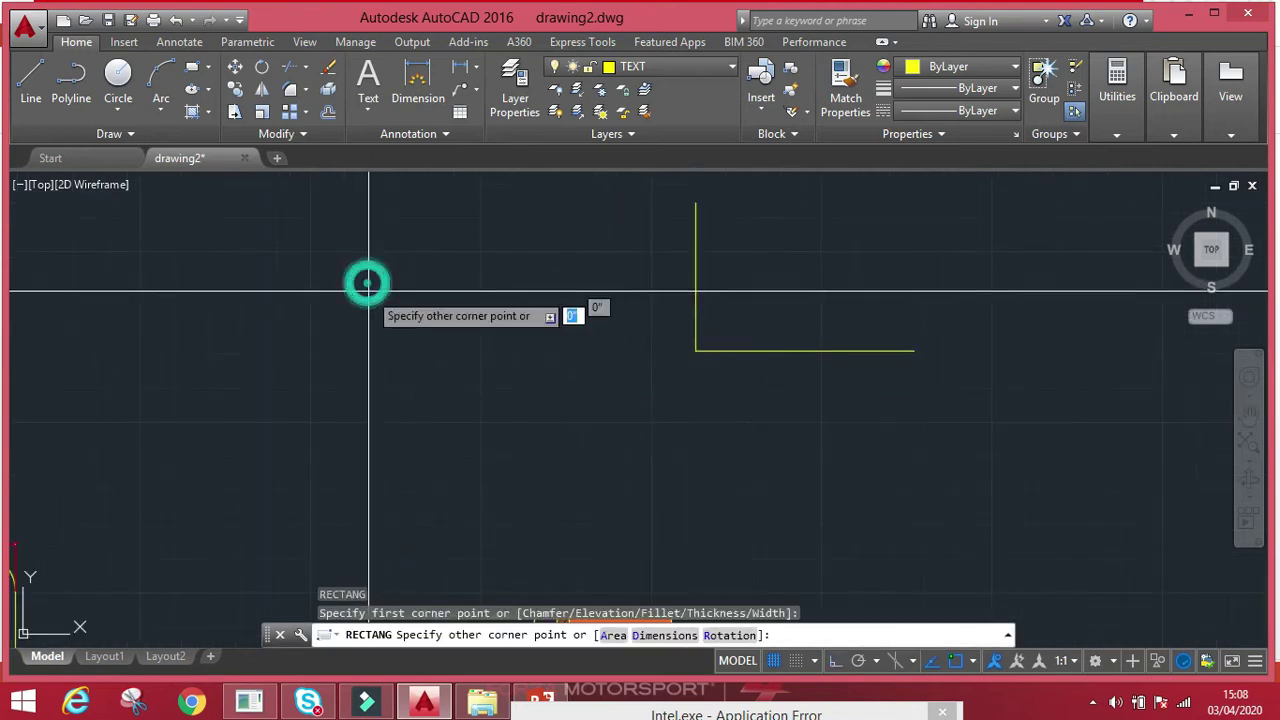
left_click(538, 446)
middle_click_drag(453, 392, 614, 391)
- Draw a horizontal line from inside the rectangle across its left side
type("l")
key("Return")
left_click(604, 375)
key("Escape")
scroll(500, 390, "up", 4)
key("Escape")
key("Escape")
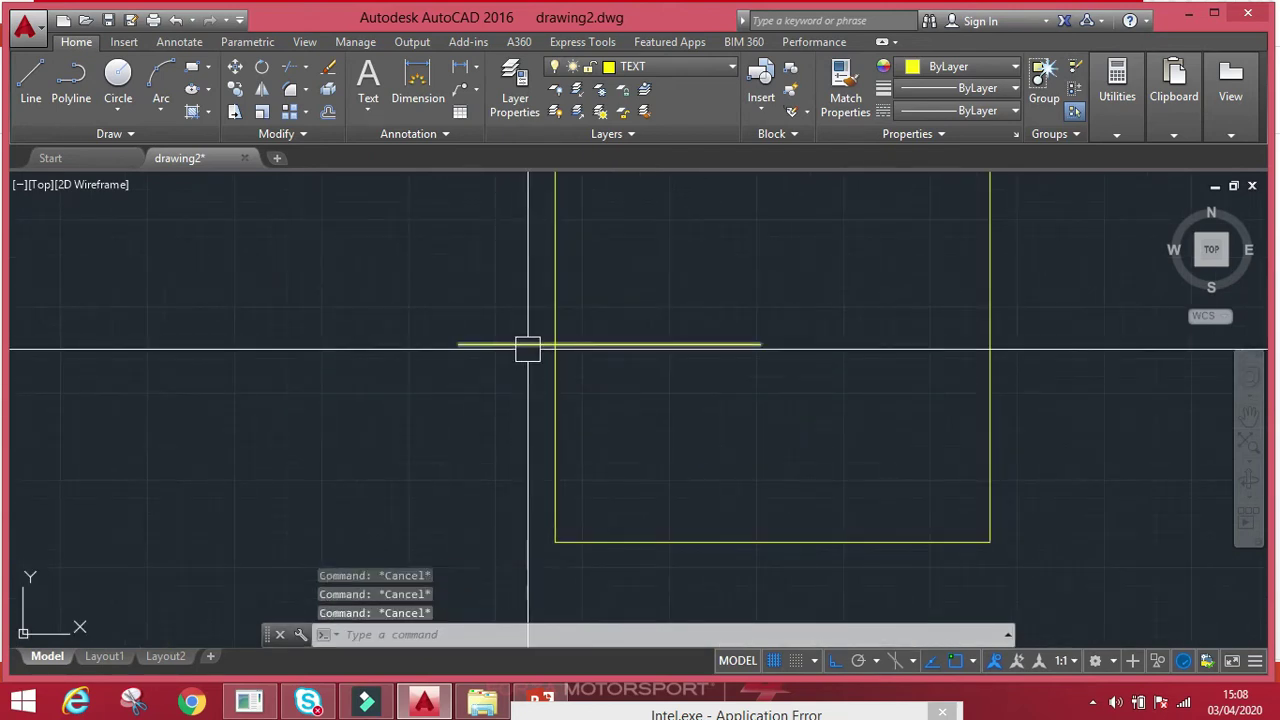
- Trim off the part of the horizontal line that sticks out past the rectangle's left side
key("Return")
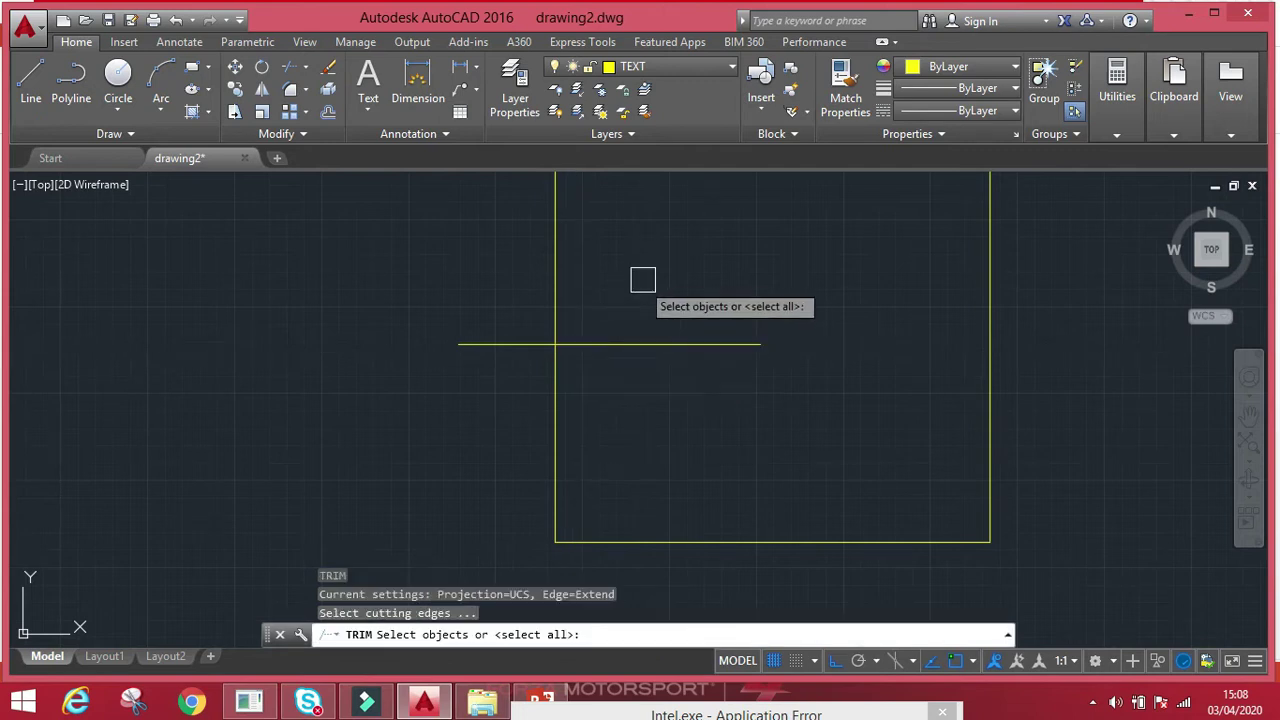
left_click(640, 280)
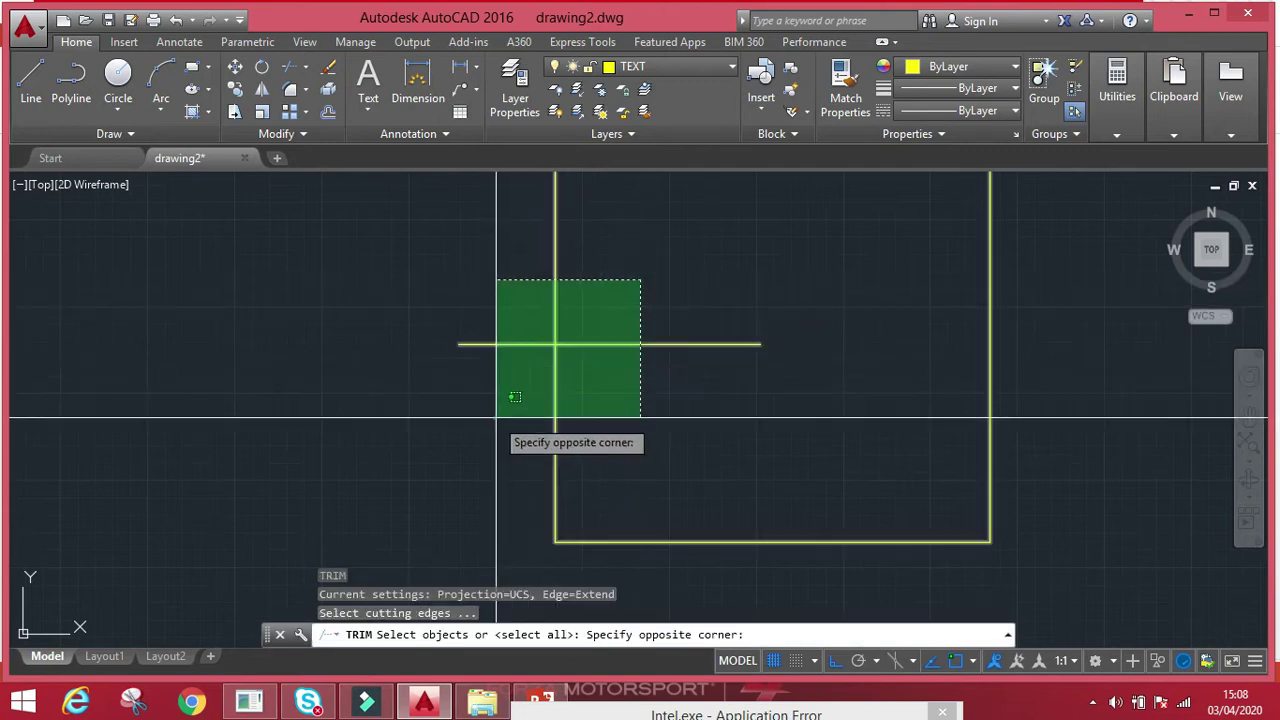
left_click(494, 414)
key("Return")
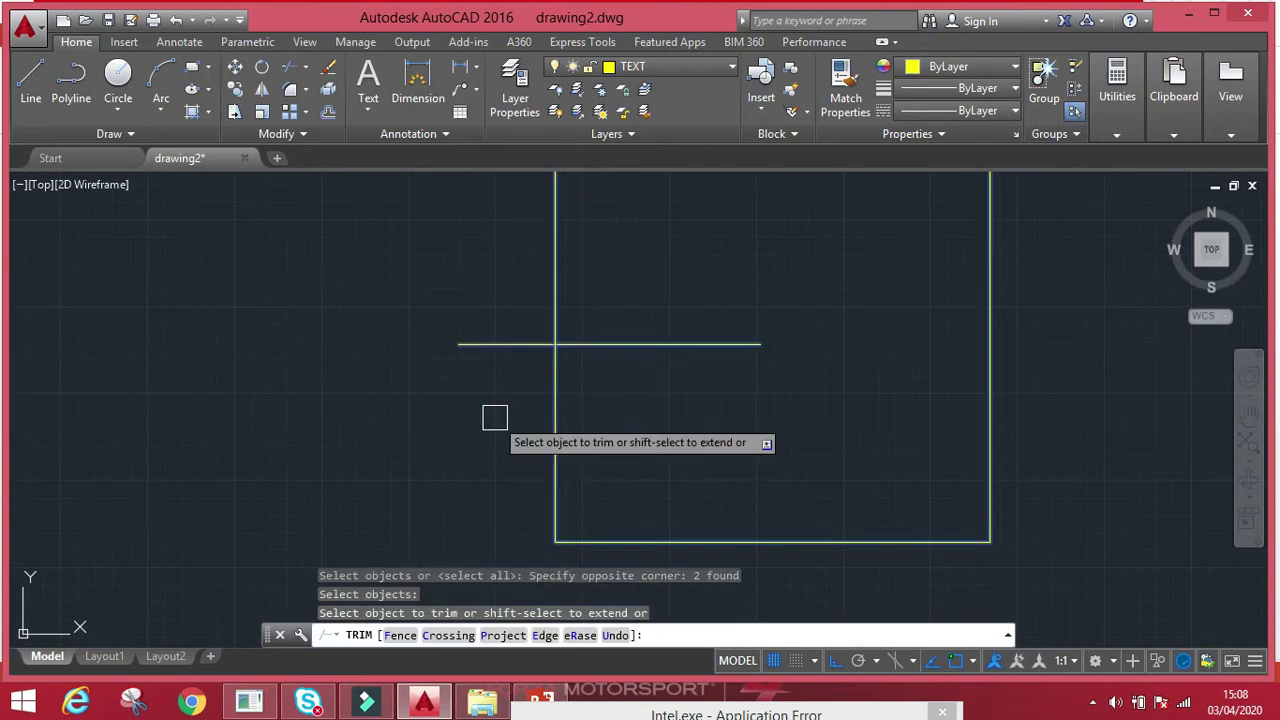
left_click(486, 343)
scroll(486, 345, "down", 5)
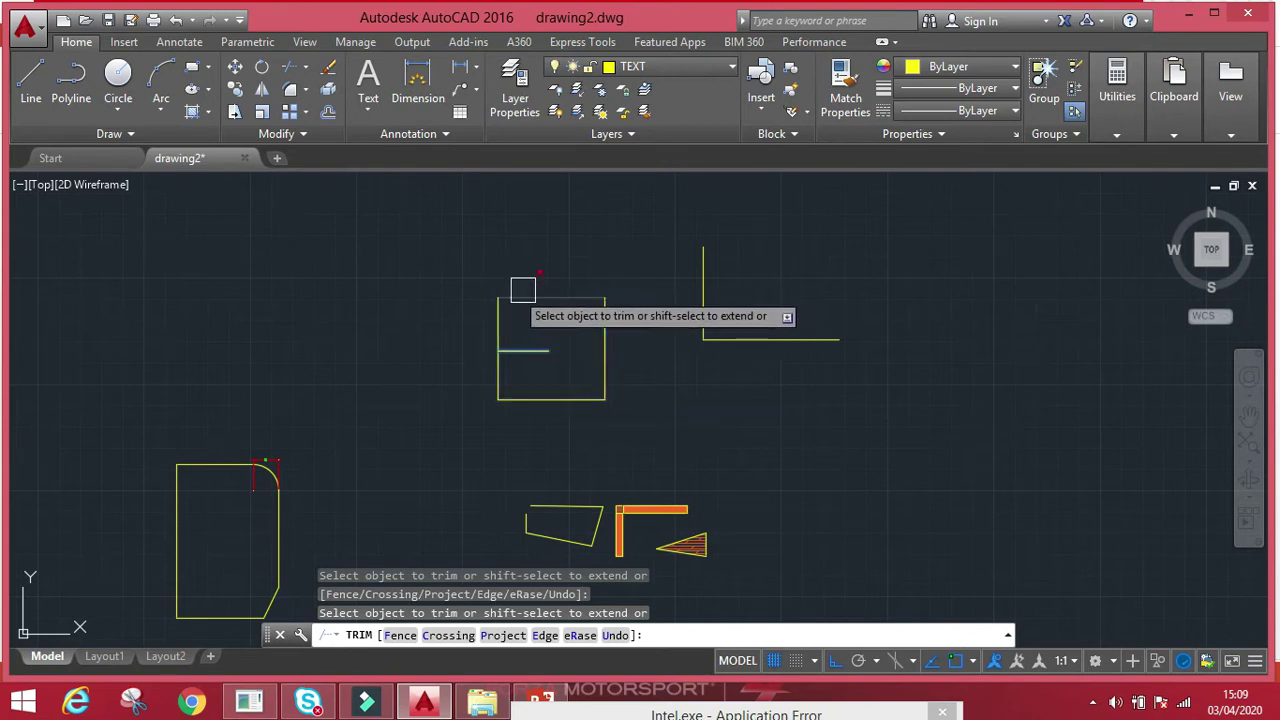
left_click(919, 228)
left_click(422, 432)
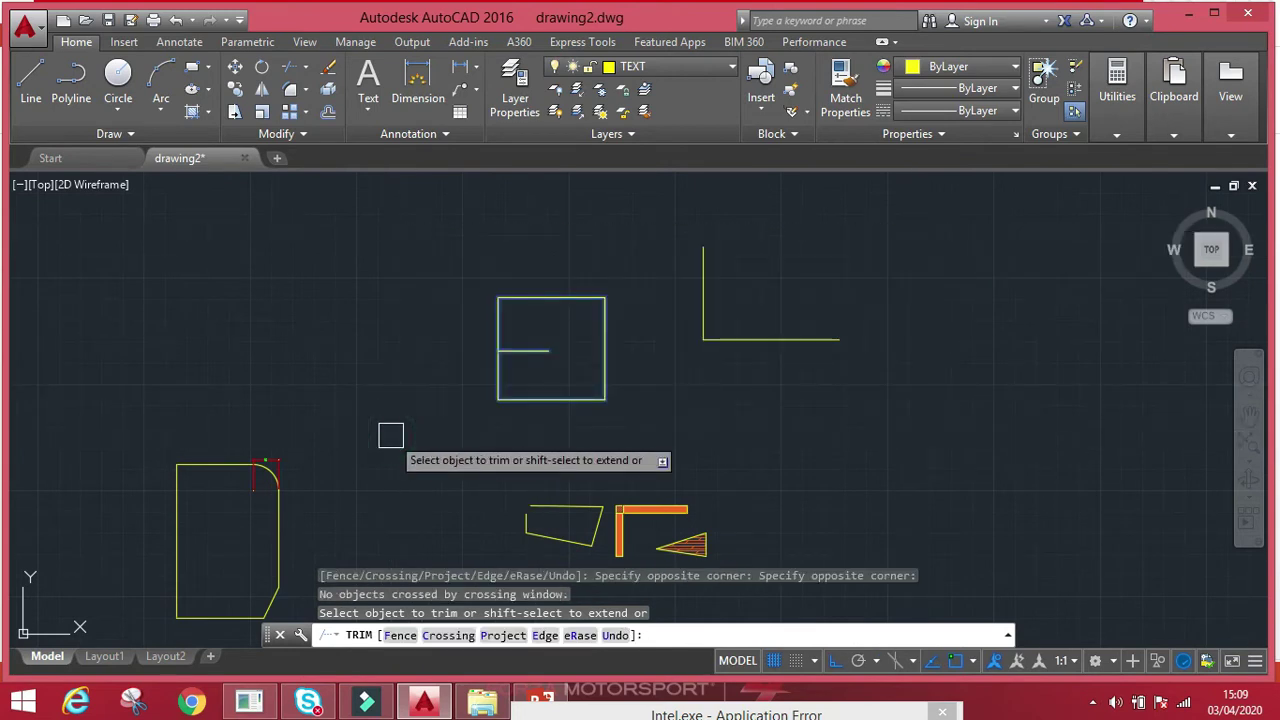
key("Escape")
- Delete the rectangle, its inner line and the two trimmed corner lines
left_click(852, 298)
left_click(451, 406)
key("Delete")
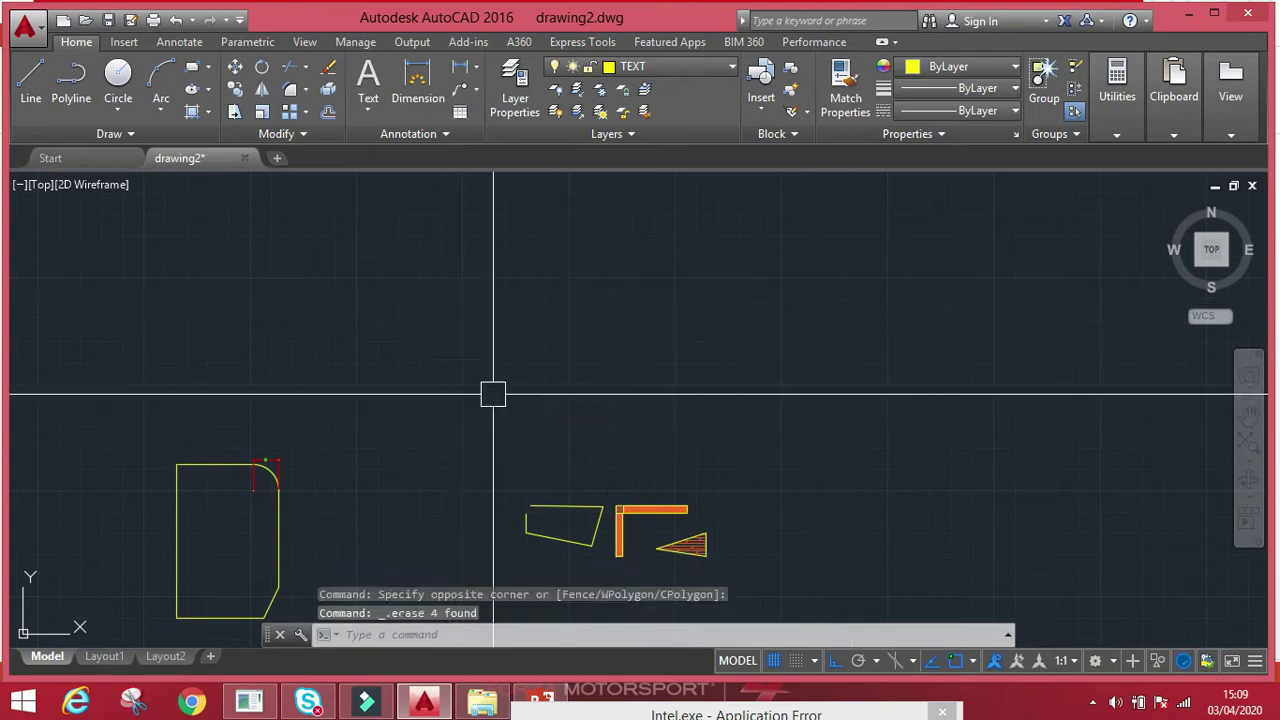
- Draw a new vertical line in the cleared area above the existing shapes
scroll(574, 345, "up", 2)
middle_click_drag(574, 345, 595, 366)
key("Escape")
key("Escape")
type("l")
key("Return")
left_click(592, 451)
left_click(568, 192)
key("Escape")
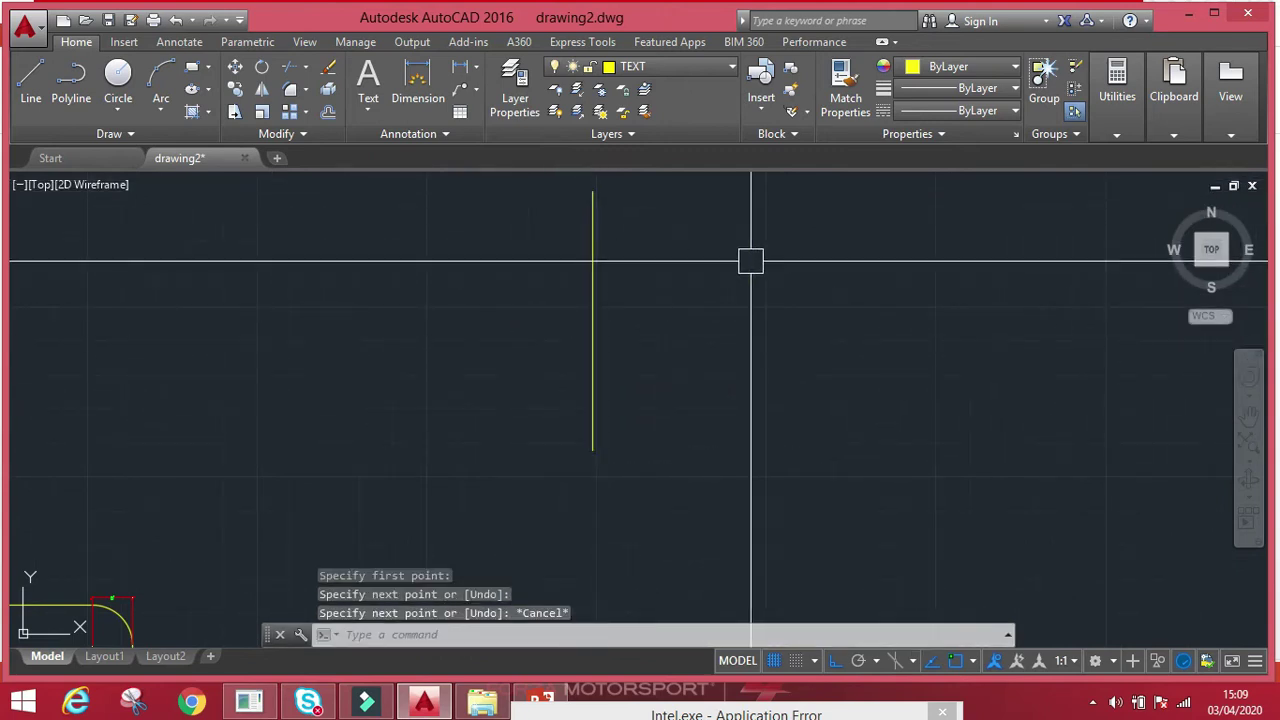
key("Escape")
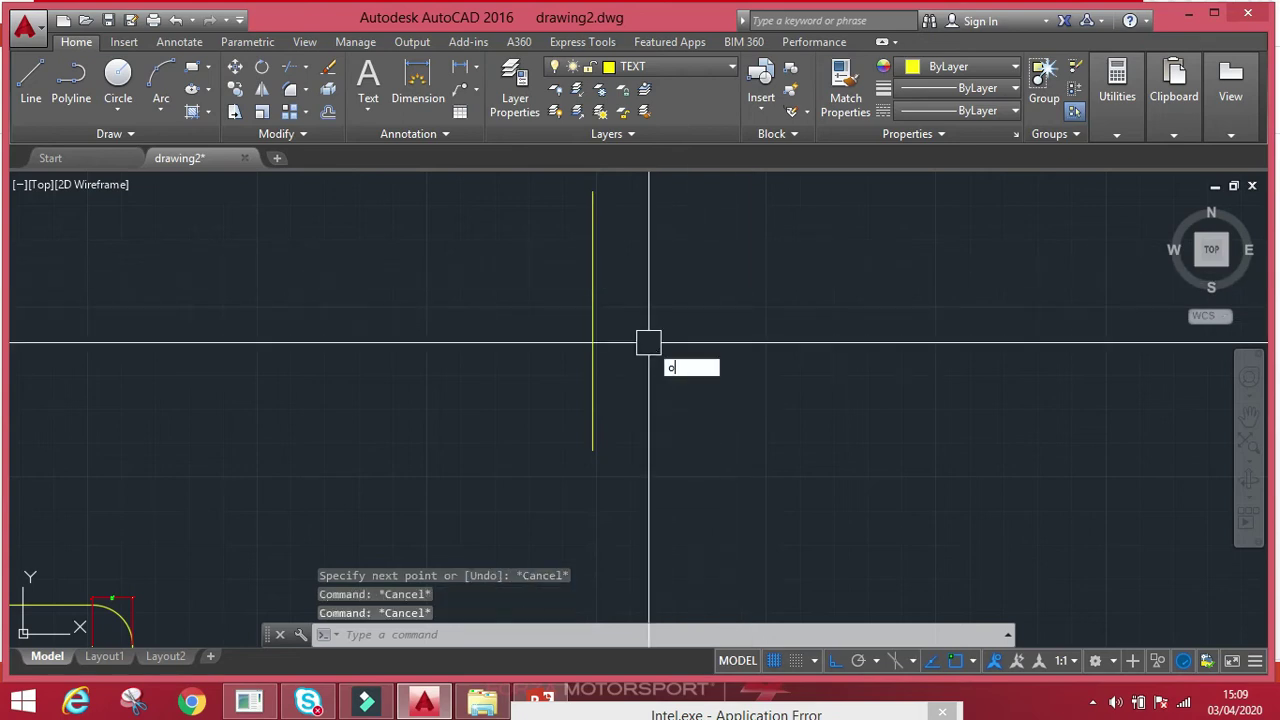
key("Return")
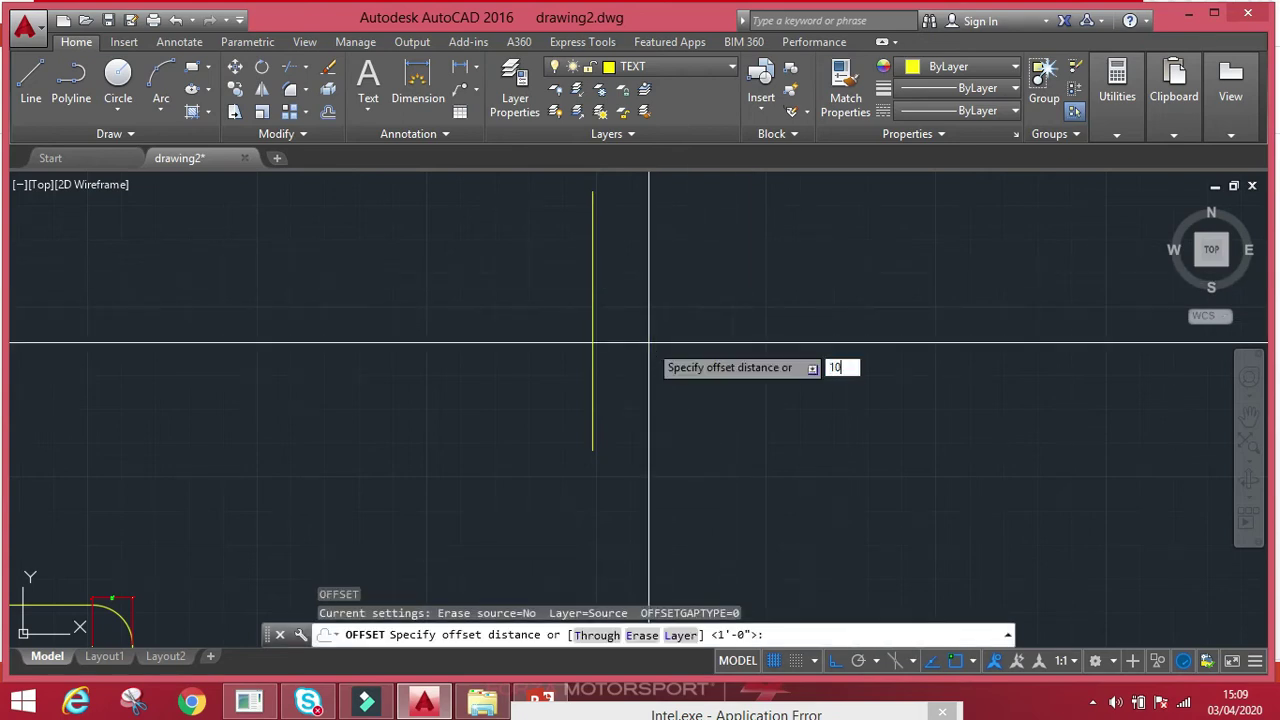
type("10'")
key("Return")
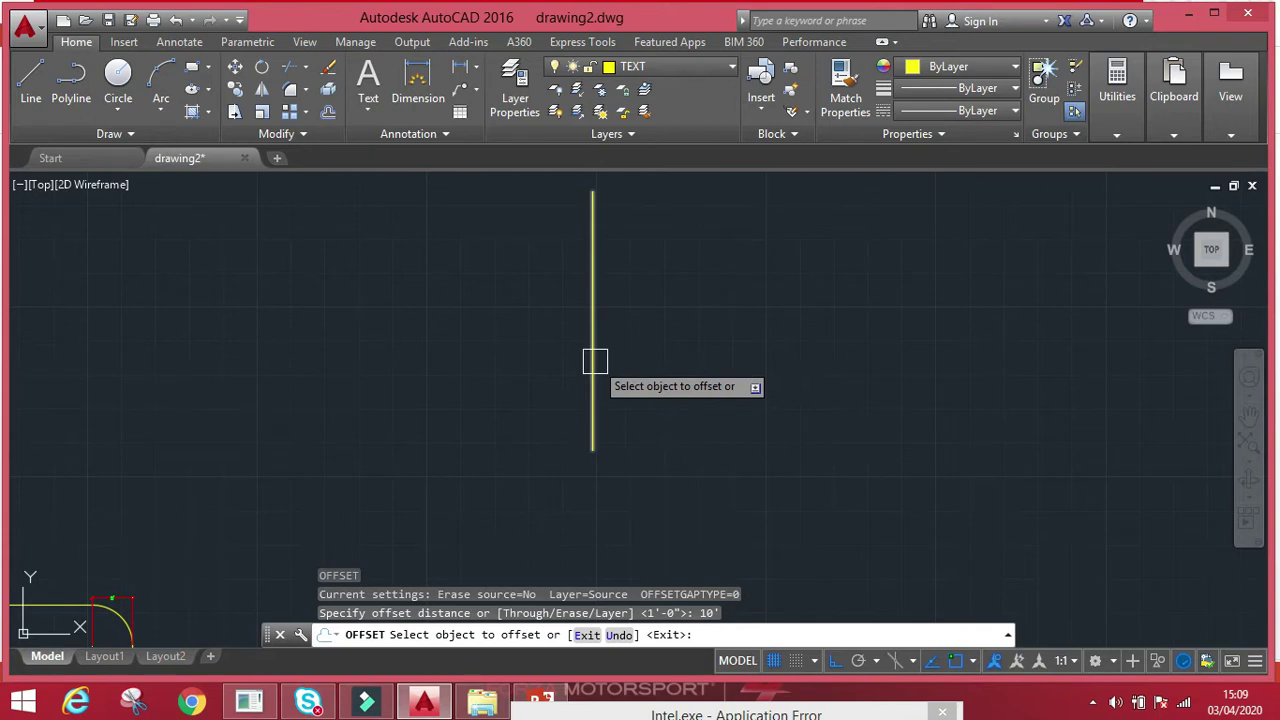
key("Escape")
key("Escape")
key("Escape")
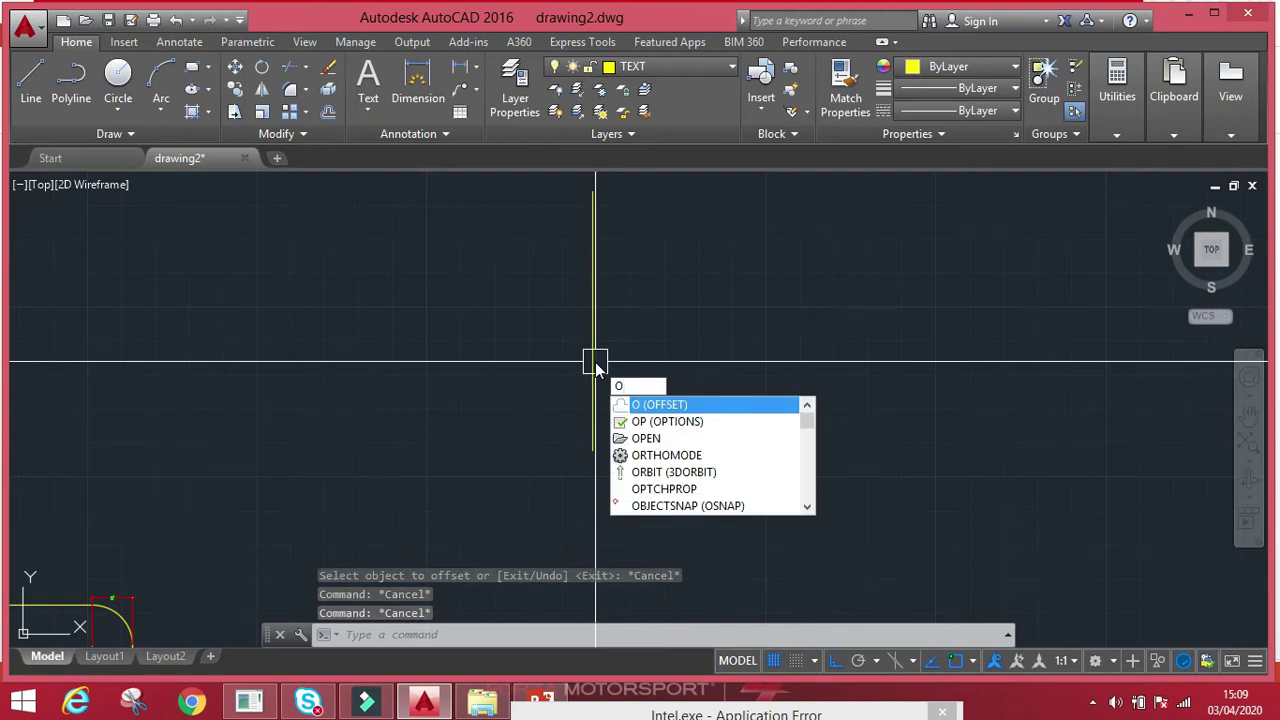
- Offset the vertical line 5' to its right
key("Return")
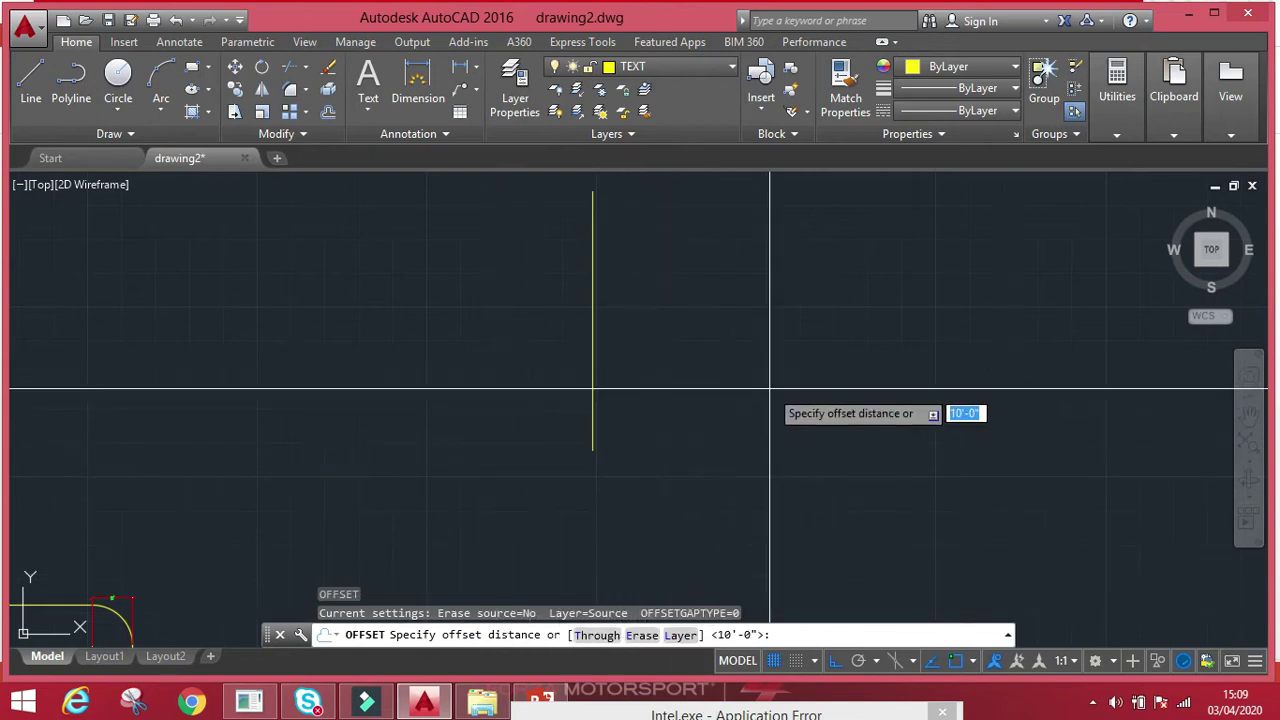
type("5")
key("Return")
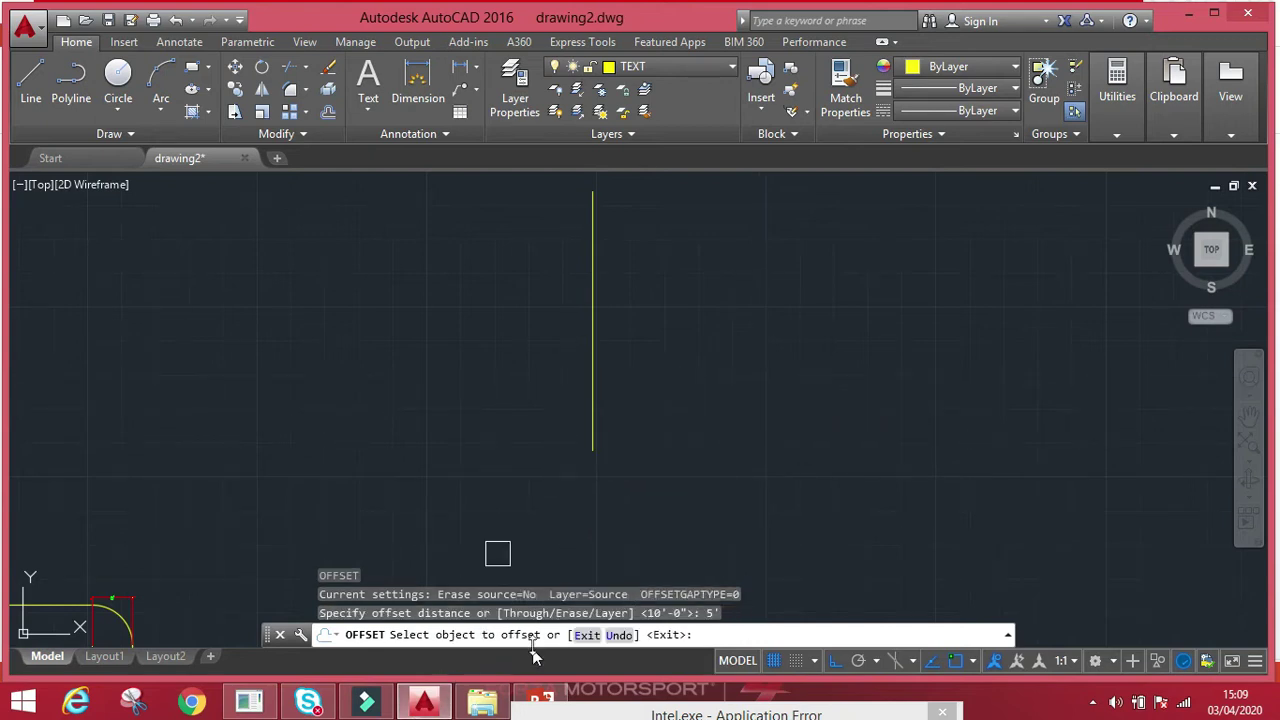
left_click(590, 391)
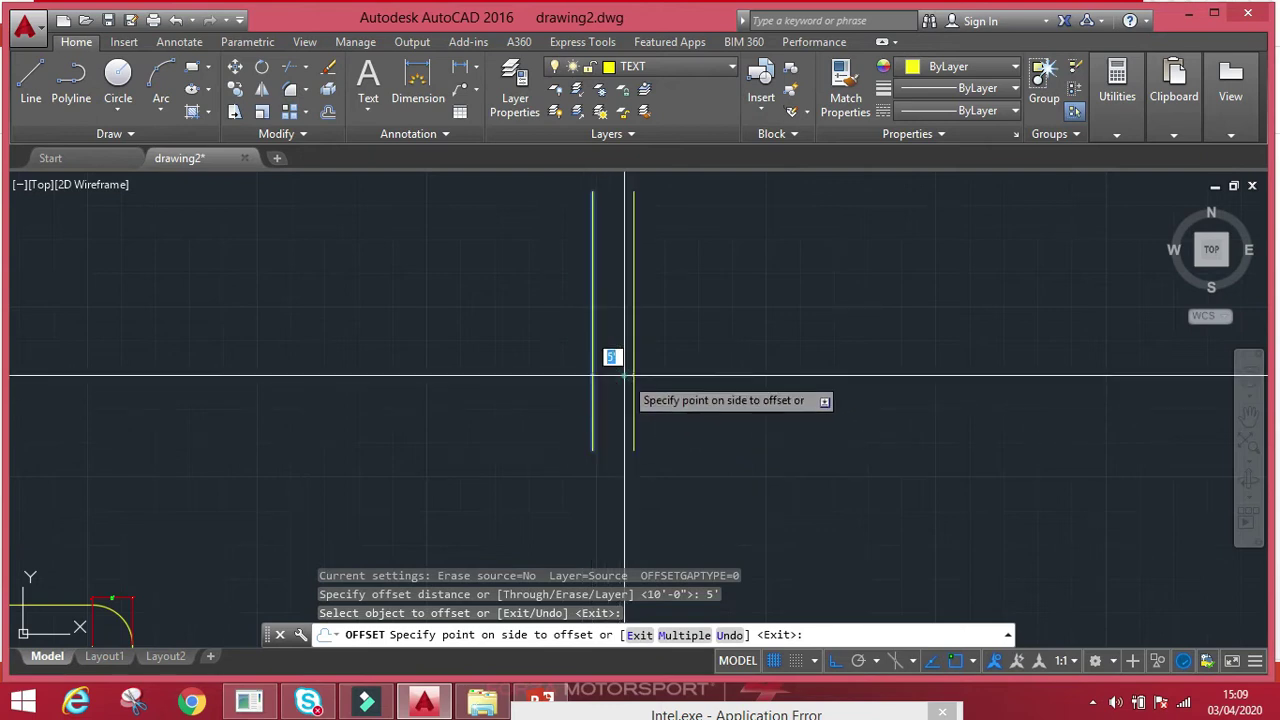
left_click(625, 377)
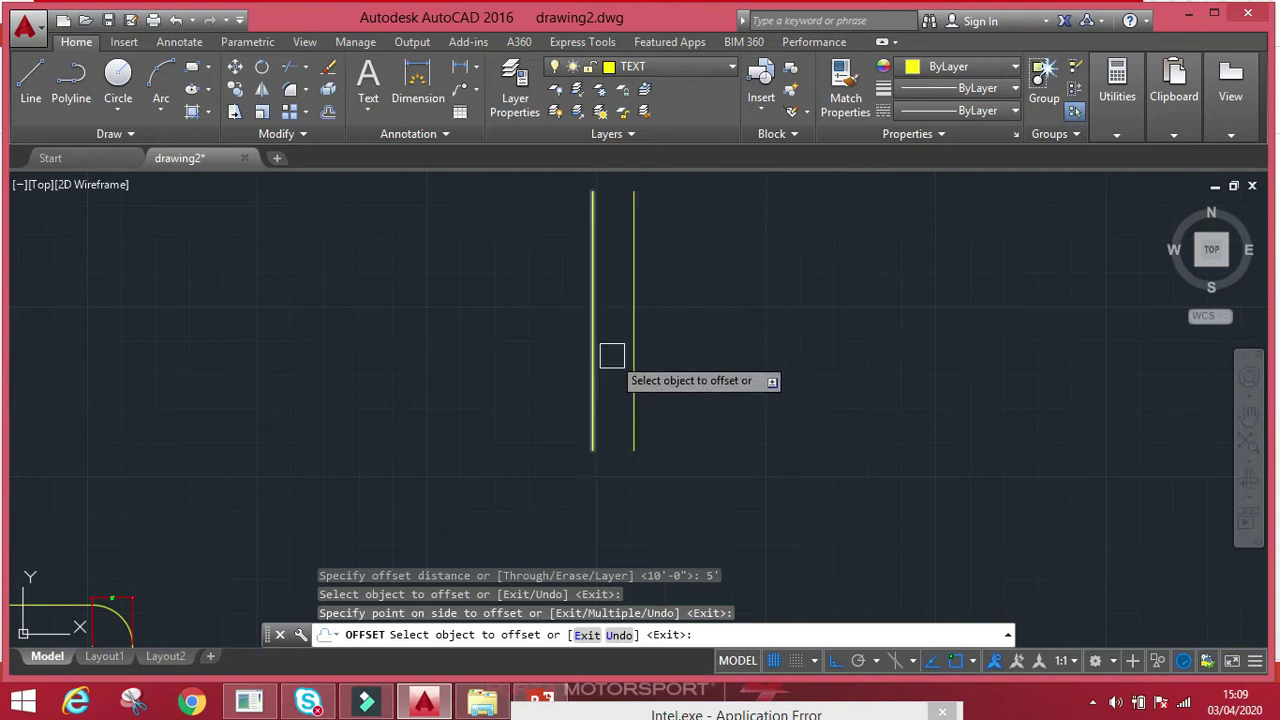
key("Escape")
- Offset the original vertical line 10' to its right and 10' to its left
key("Return")
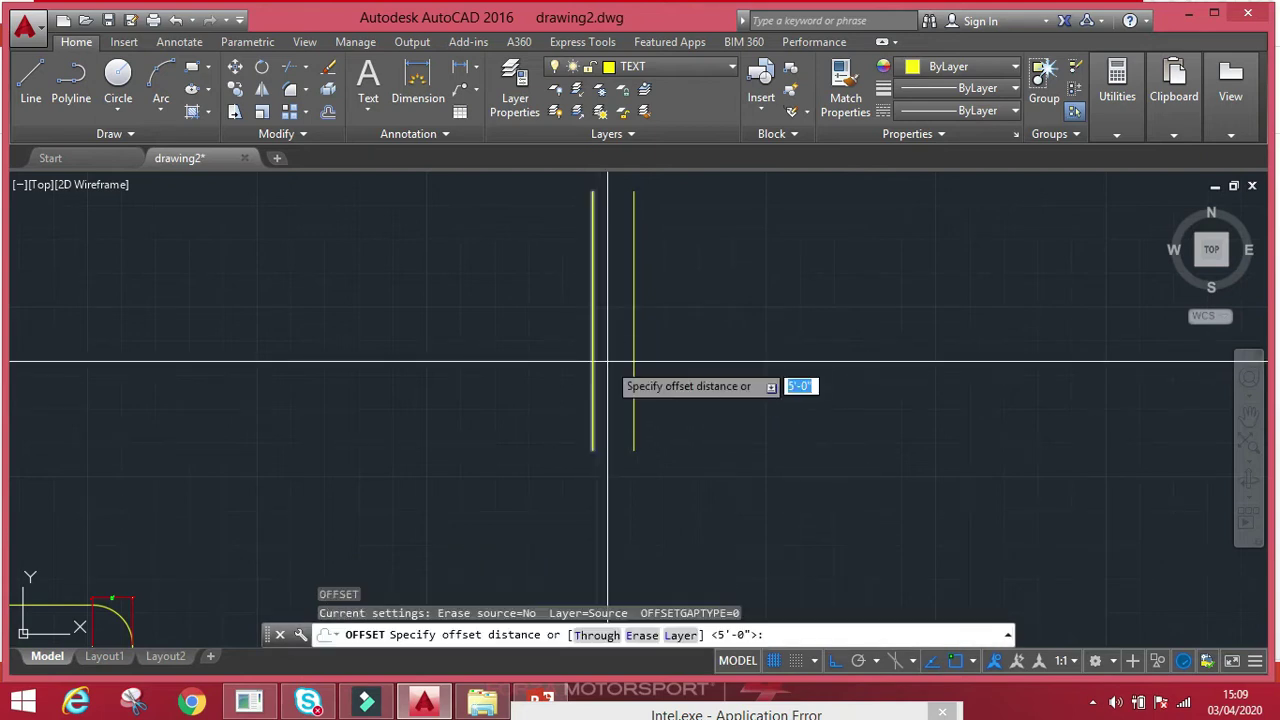
key("Escape")
key("Return")
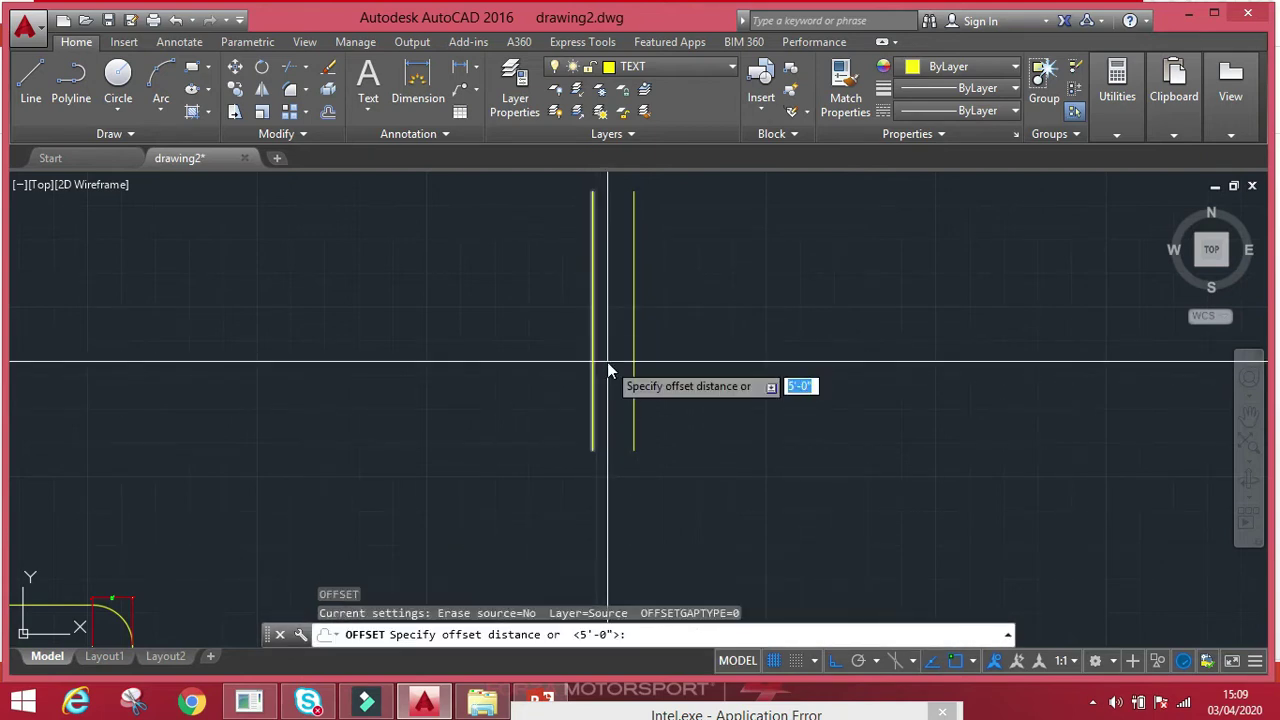
key("Return")
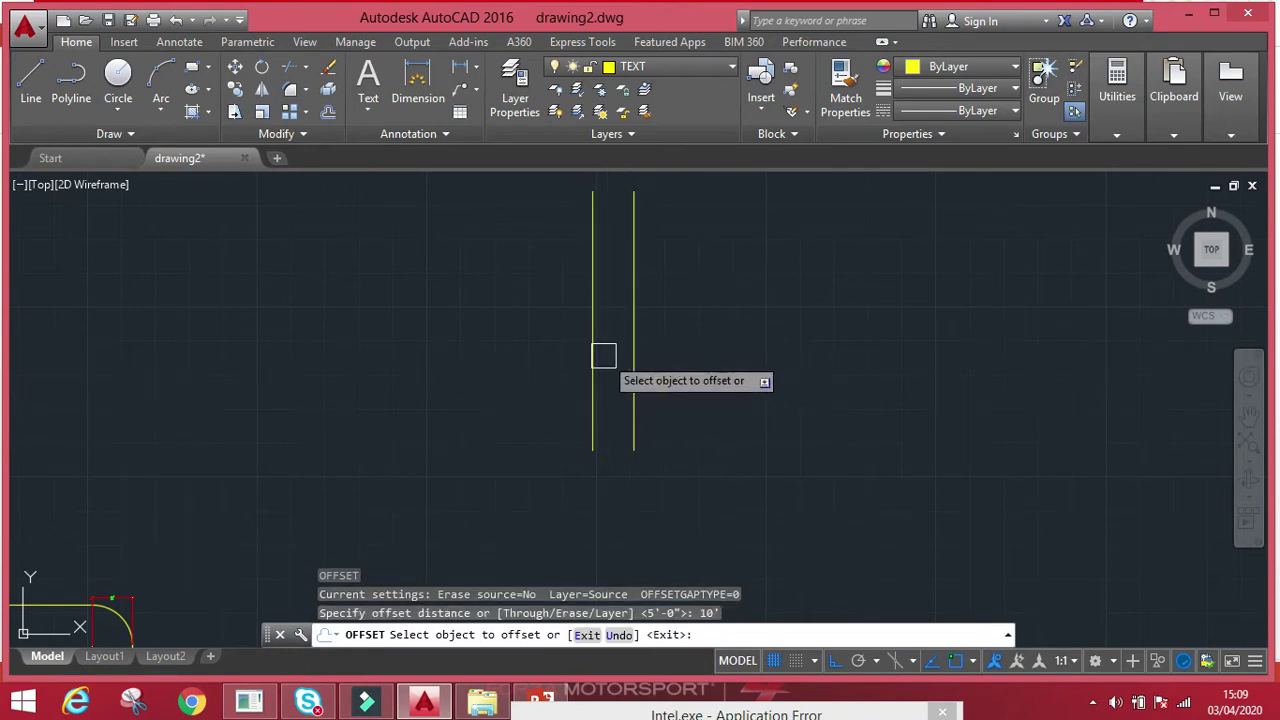
left_click(633, 345)
left_click(757, 343)
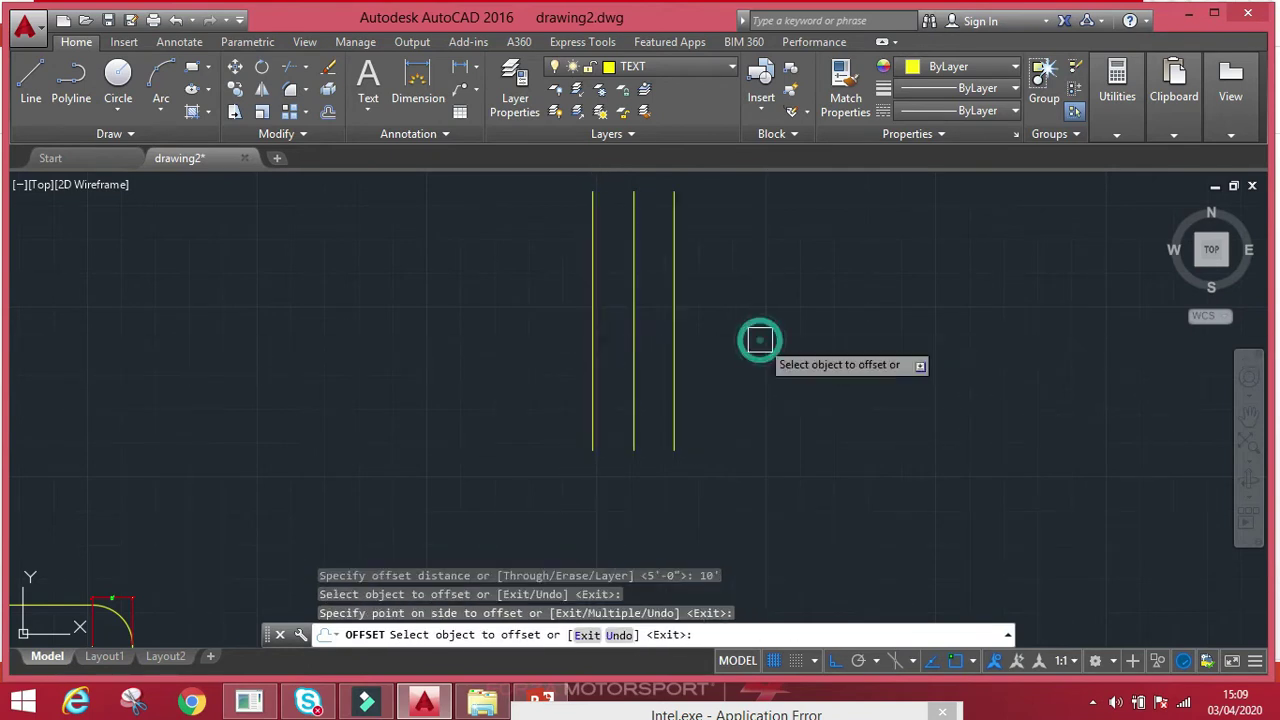
left_click(593, 355)
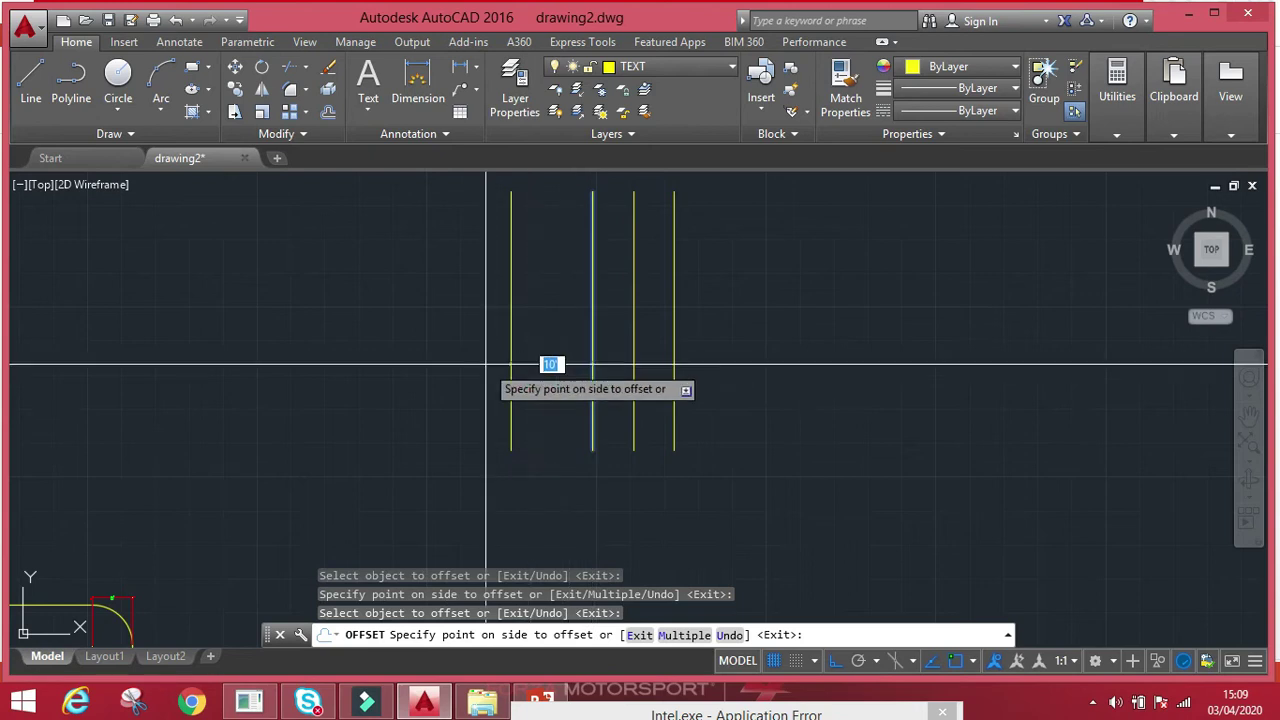
left_click(485, 364)
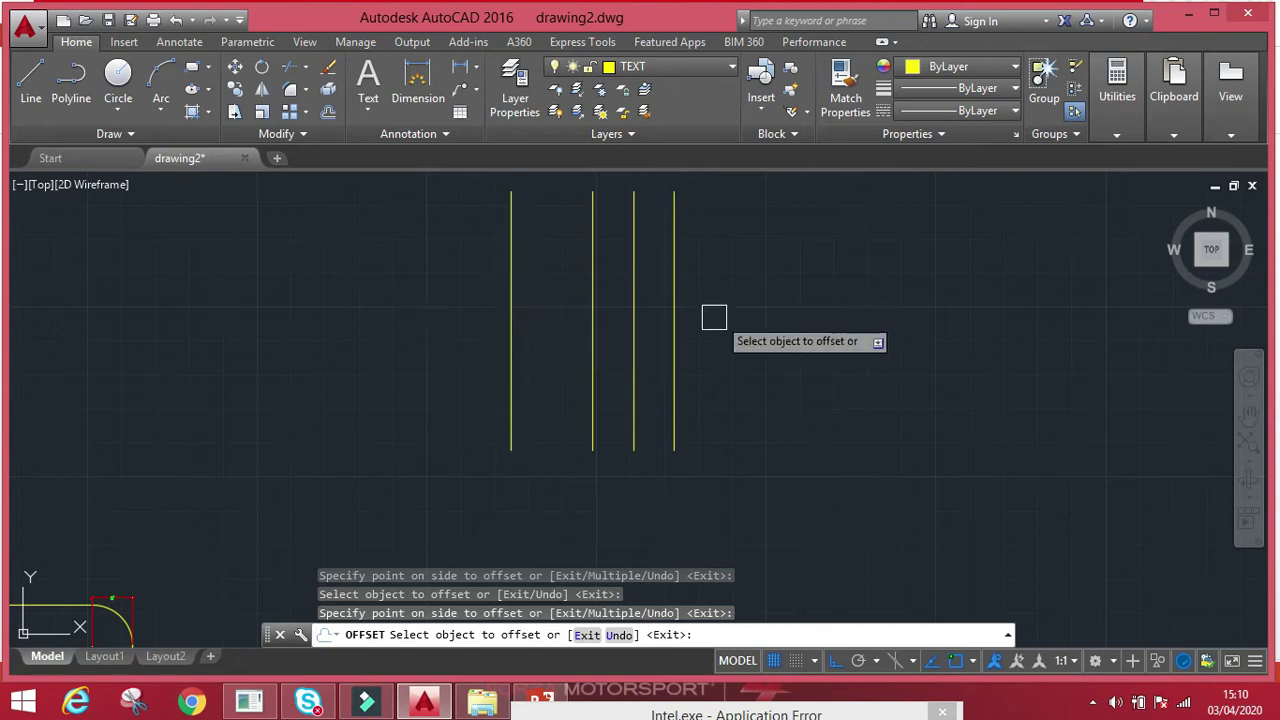
key("Escape")
key("Escape")
key("Escape")
scroll(700, 315, "down", 4)
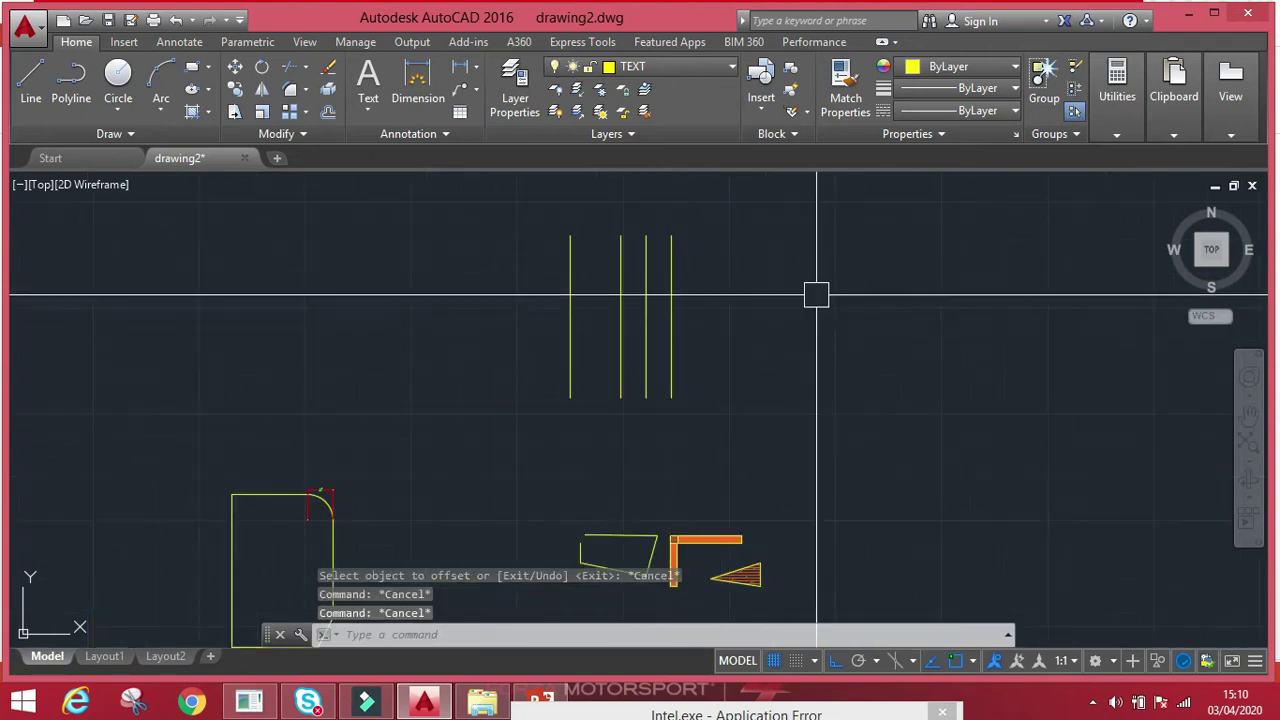
- Draw a rectangle in the empty area to the right of the offset vertical lines
scroll(820, 292, "down", 2)
middle_click_drag(786, 291, 678, 320)
type("rec")
key("Return")
left_click(704, 293)
left_click(831, 387)
type("o")
key("Return")
key("Escape")
- Draw a small circle to the right of the rectangle
type("c")
key("Return")
left_click(916, 328)
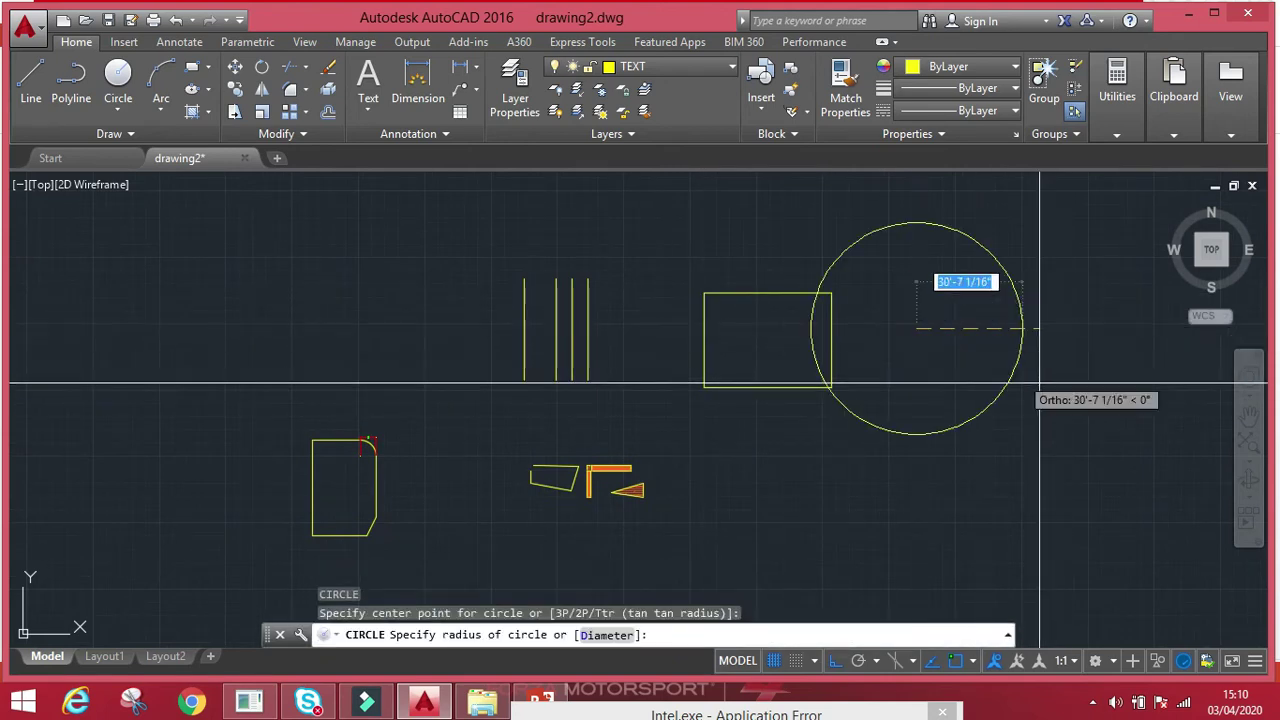
left_click(942, 358)
key("Escape")
key("Escape")
key("Escape")
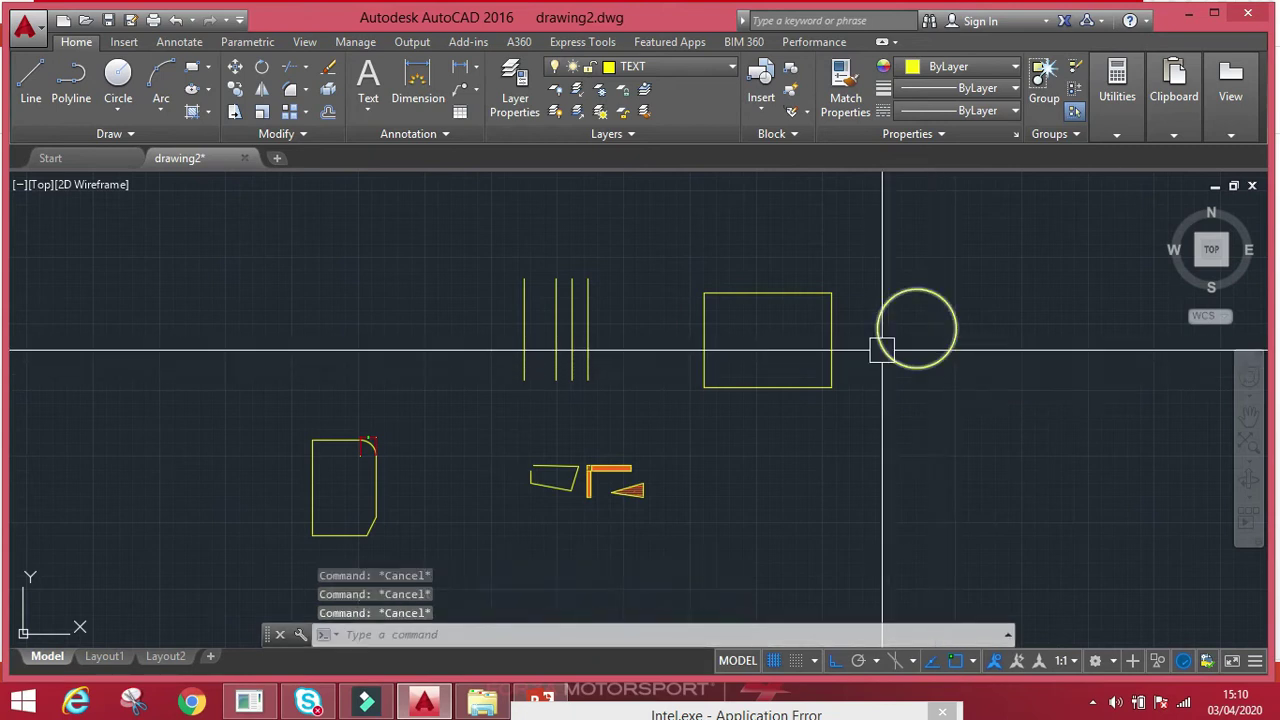
- Offset the rectangle 3' inward and 3' outward
scroll(825, 361, "up", 2)
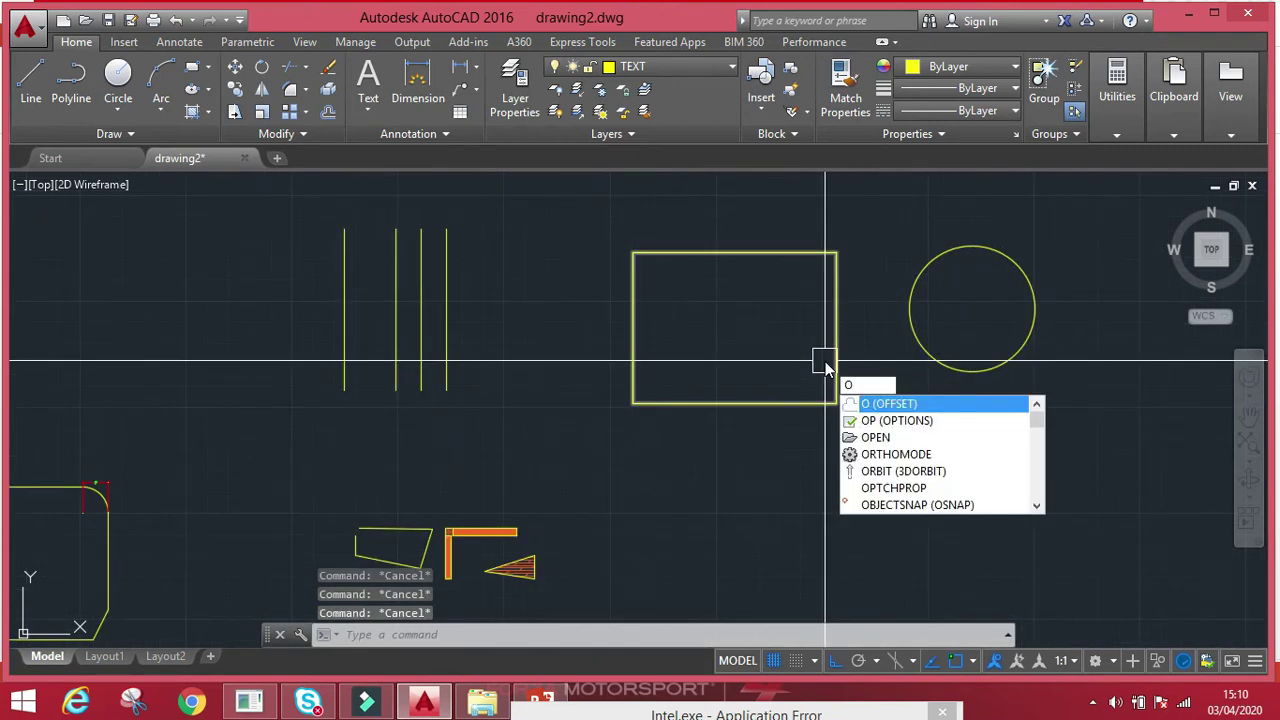
key("Return")
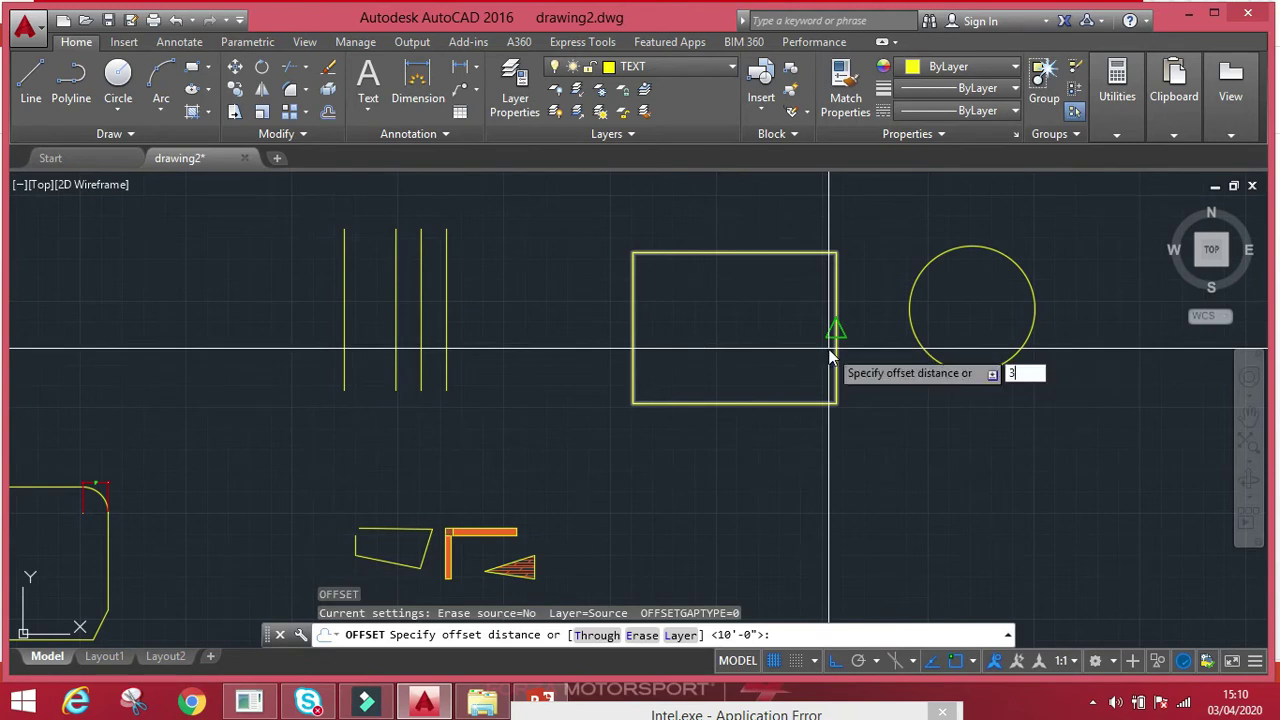
key("Return")
left_click(830, 347)
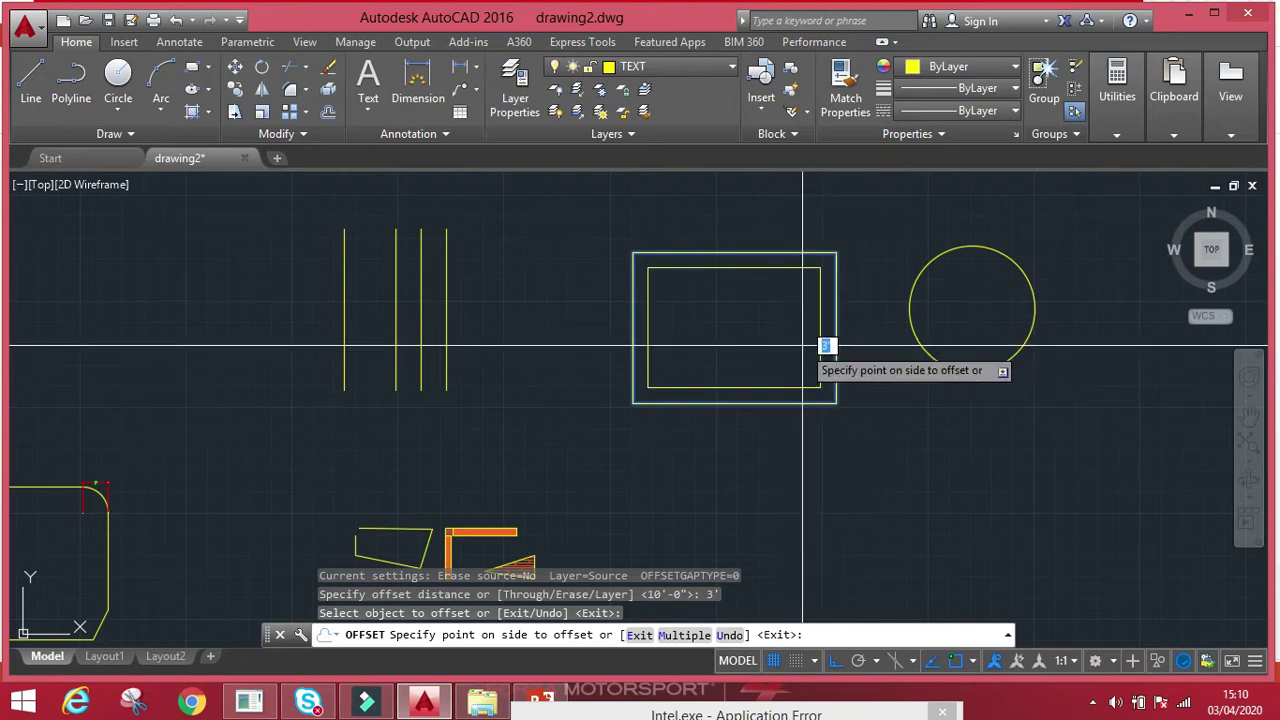
left_click(822, 345)
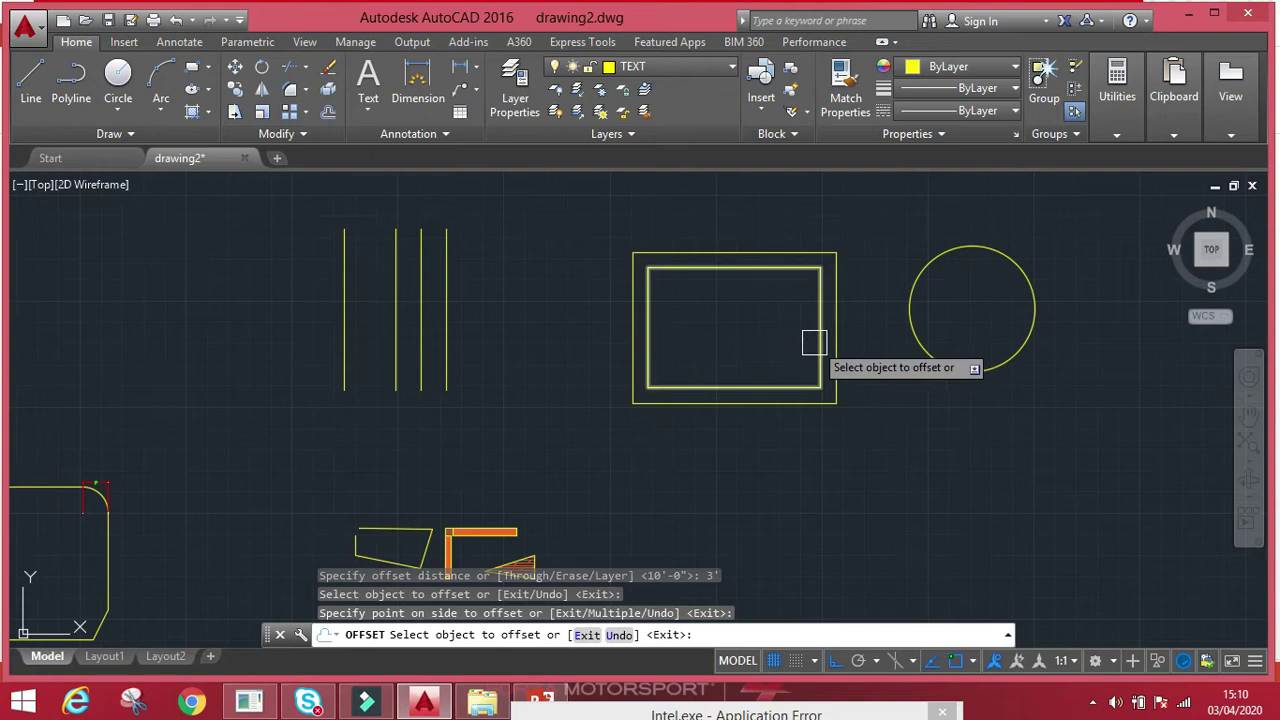
left_click(836, 337)
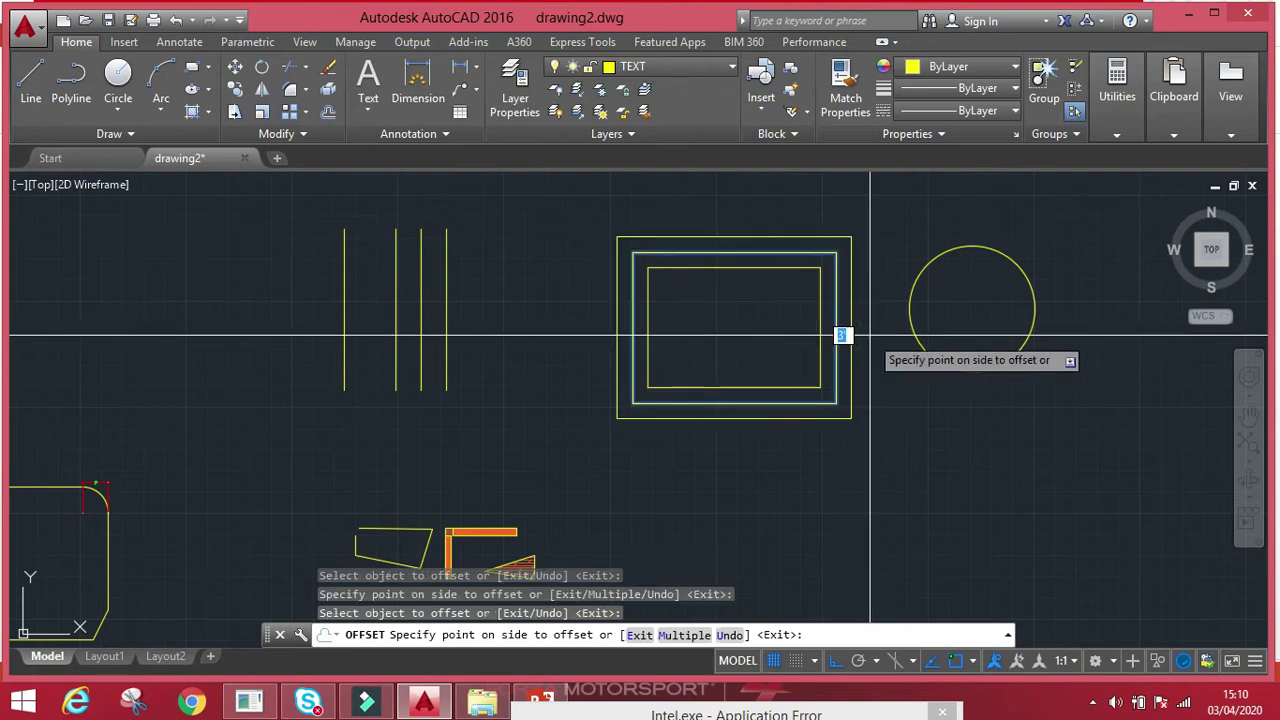
left_click(842, 336)
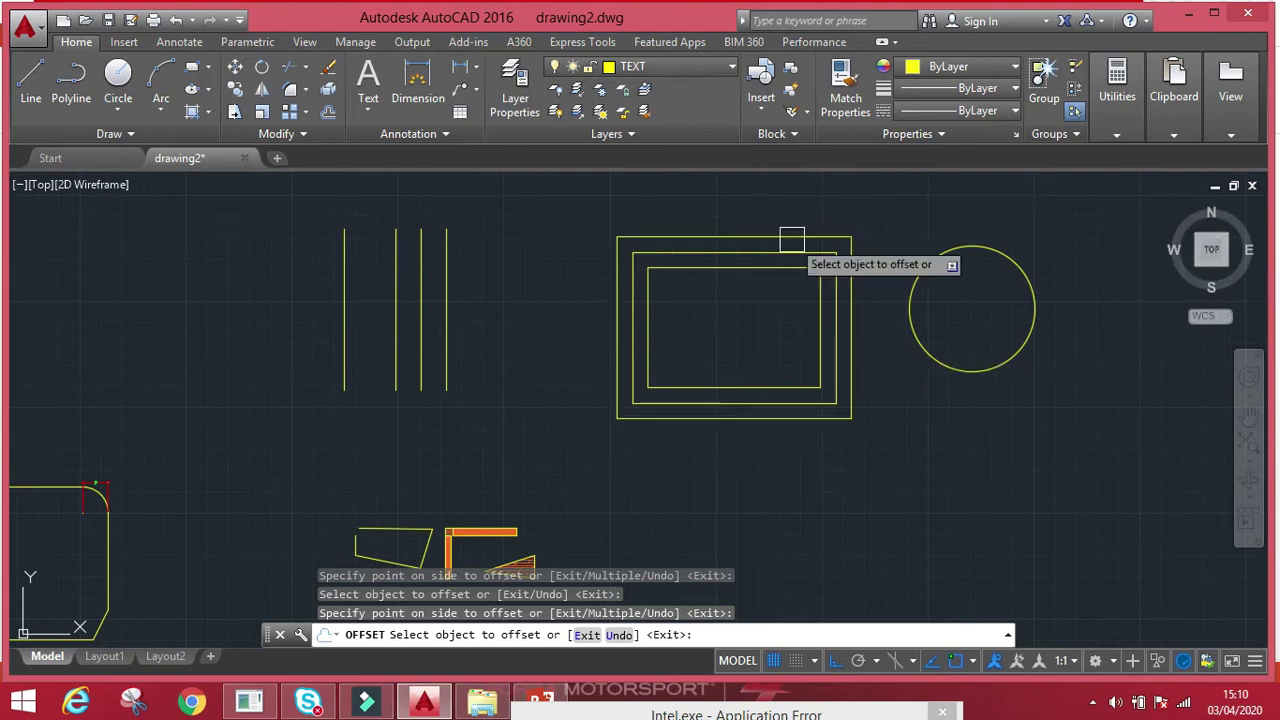
- Offset the circle inward by the same 3' distance
left_click(910, 312)
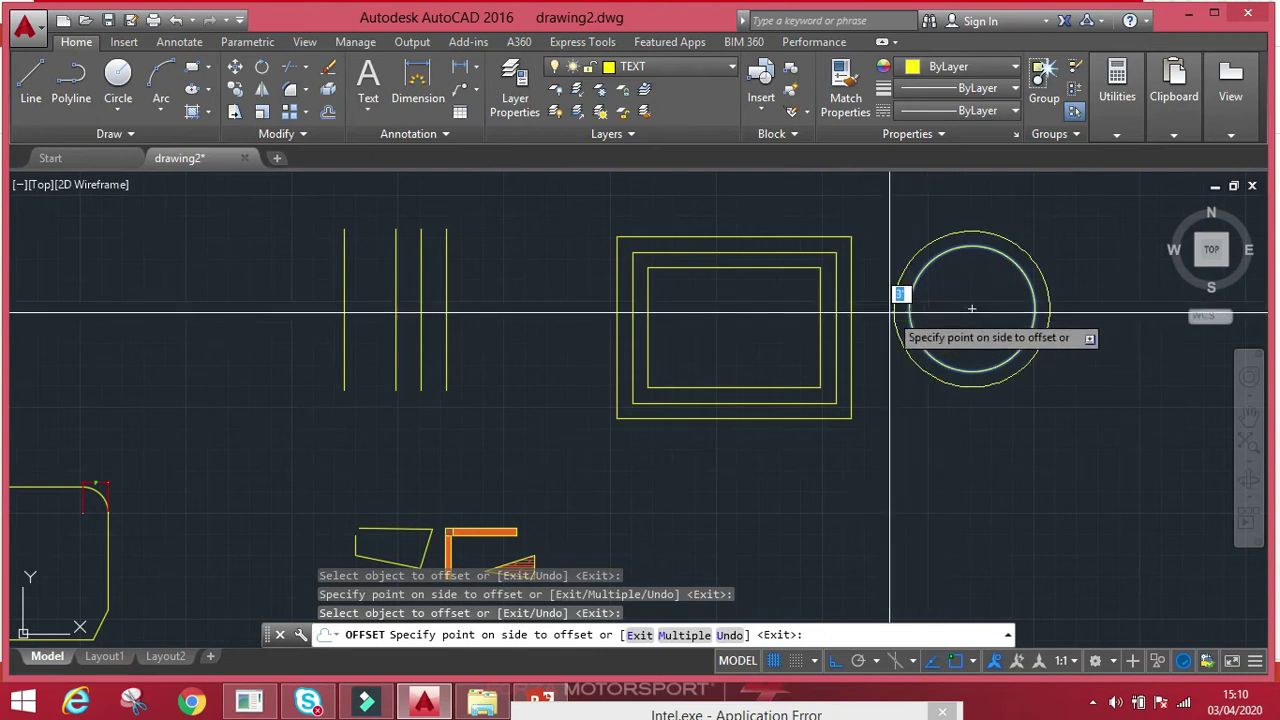
left_click(952, 300)
key("Escape")
- Draw a horizontal line in the empty area below the circles
middle_click_drag(797, 310, 766, 297)
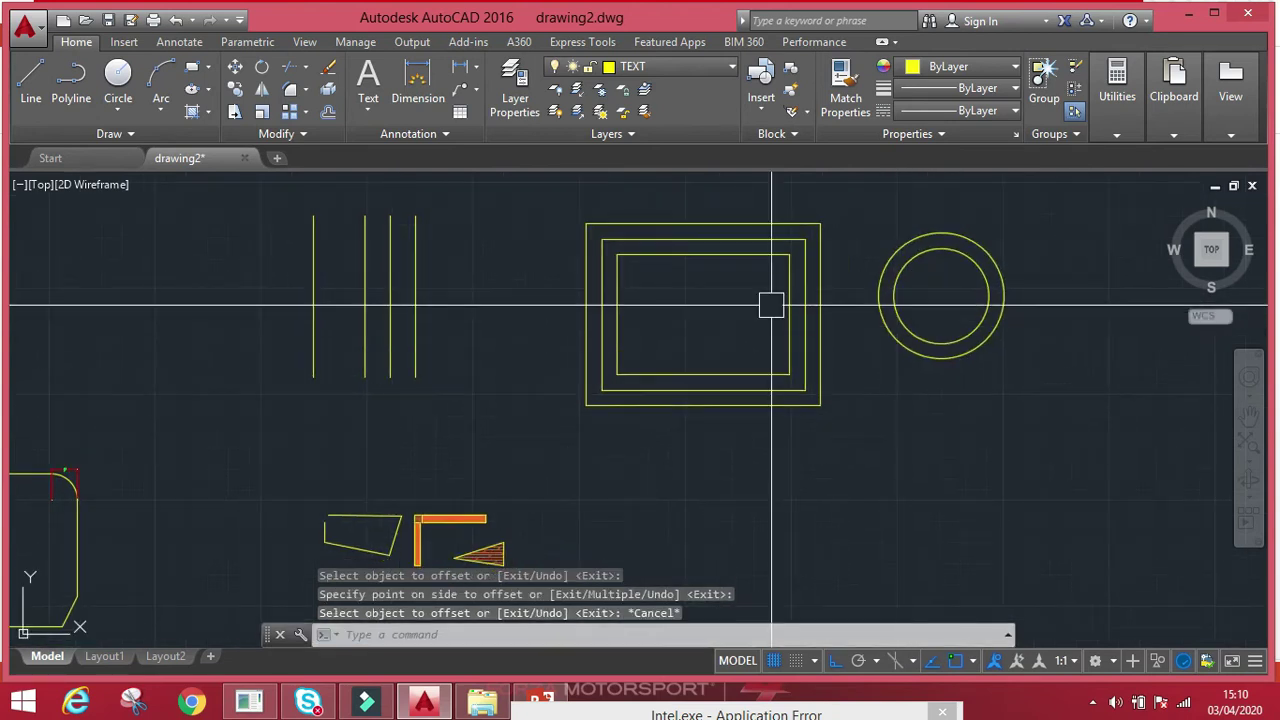
key("l")
key("Return")
left_click(925, 453)
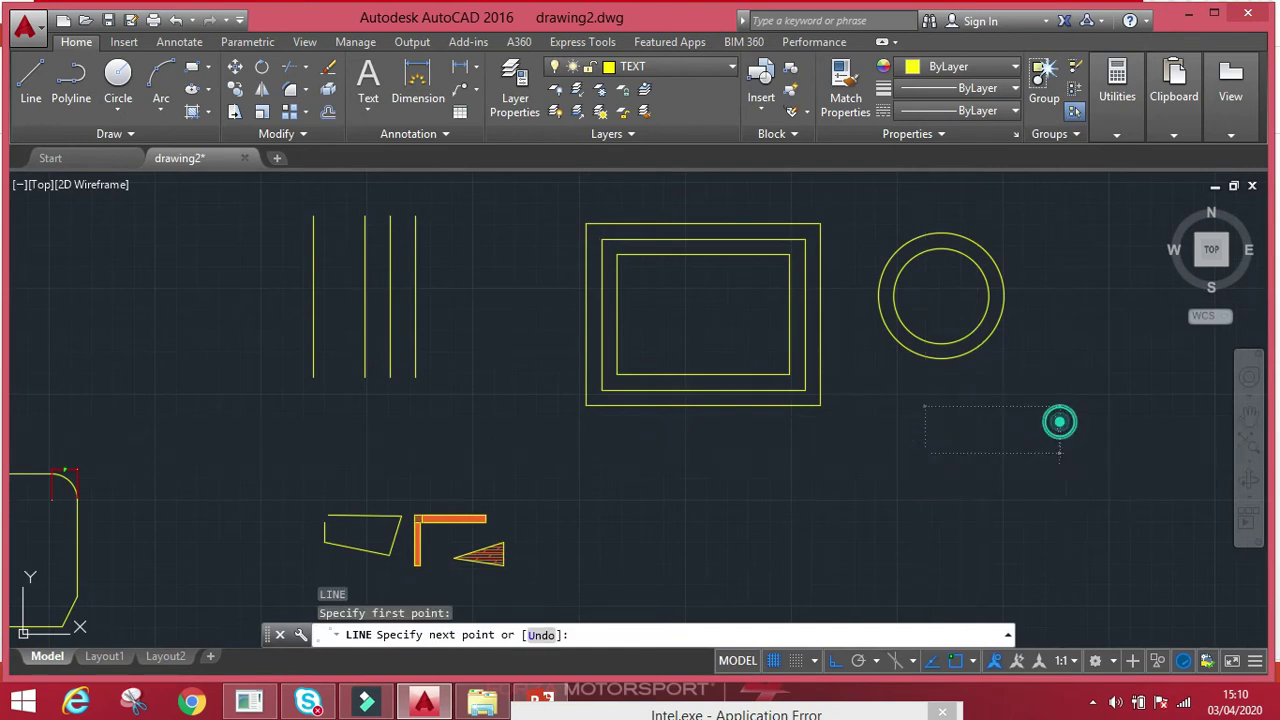
left_click(1060, 453)
key("Escape")
key("Escape")
- With Ortho off, draw three connected lines from the horizontal line's right end back to its left end, closing an irregular four-sided shape
key("l")
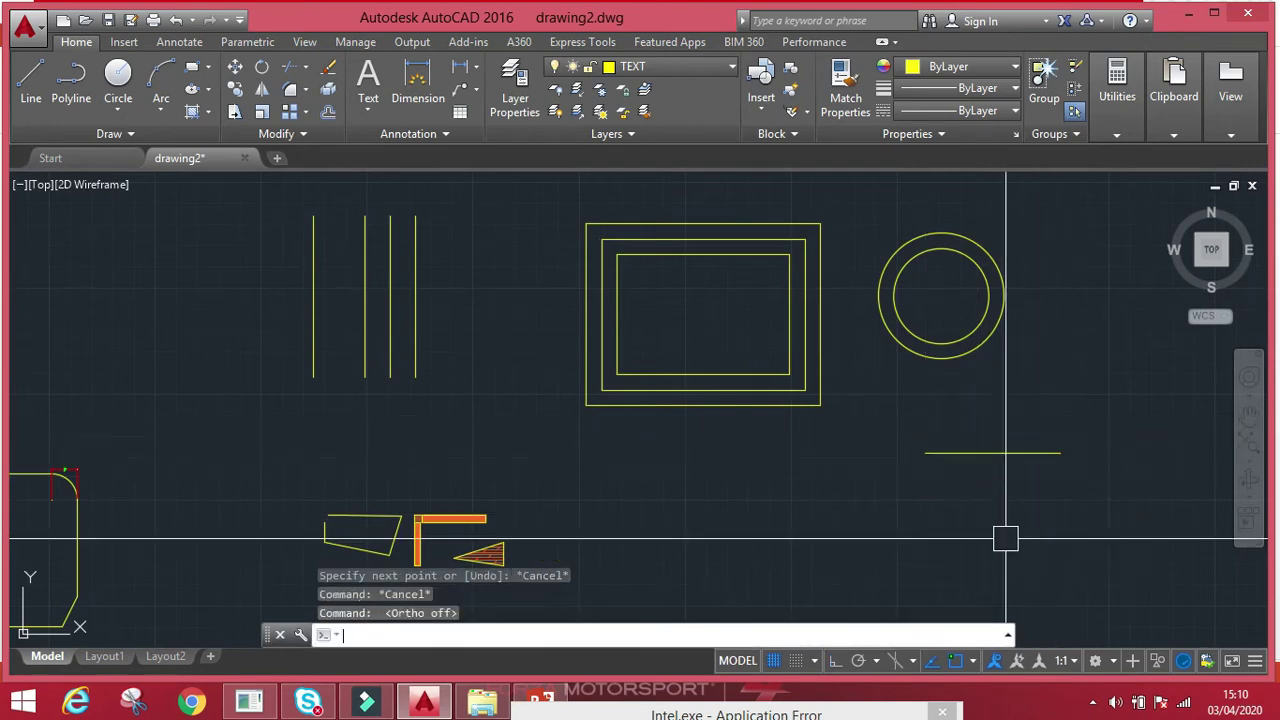
key("Return")
left_click(1056, 453)
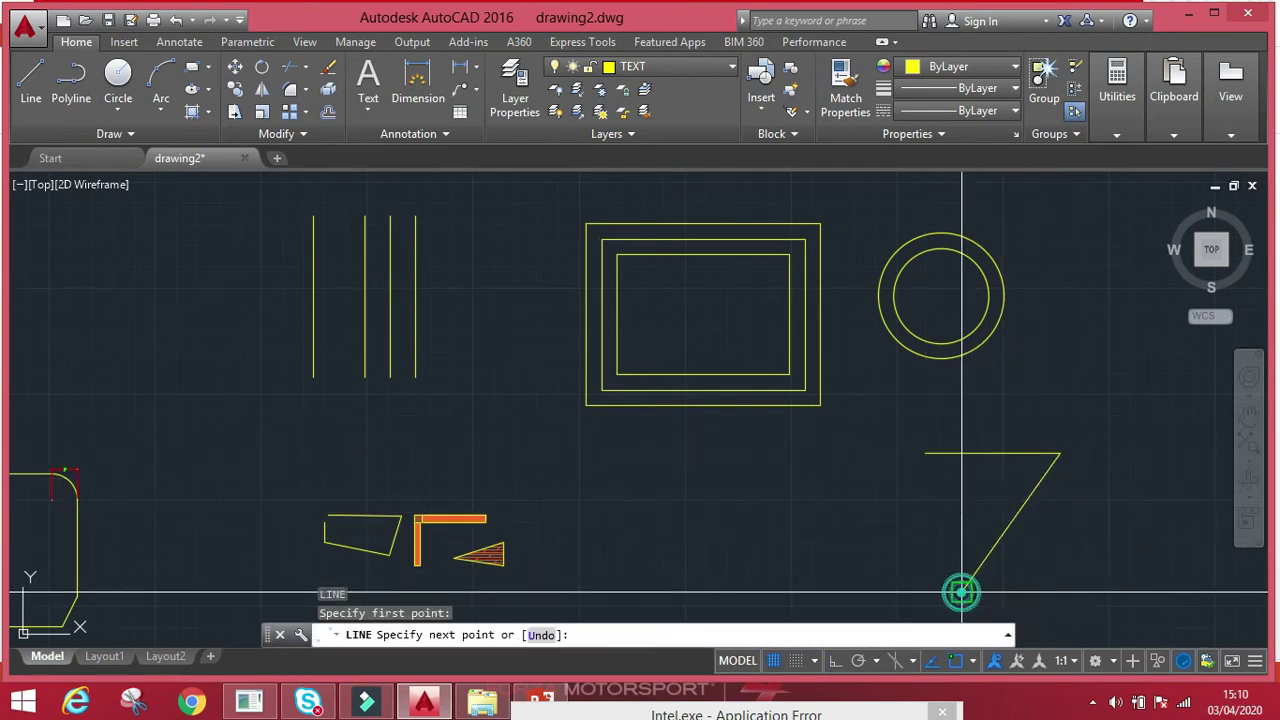
left_click(962, 592)
left_click(915, 558)
left_click(925, 453)
key("Escape")
middle_click_drag(940, 495, 897, 377)
key("Escape")
key("Escape")
key("Escape")
type("o")
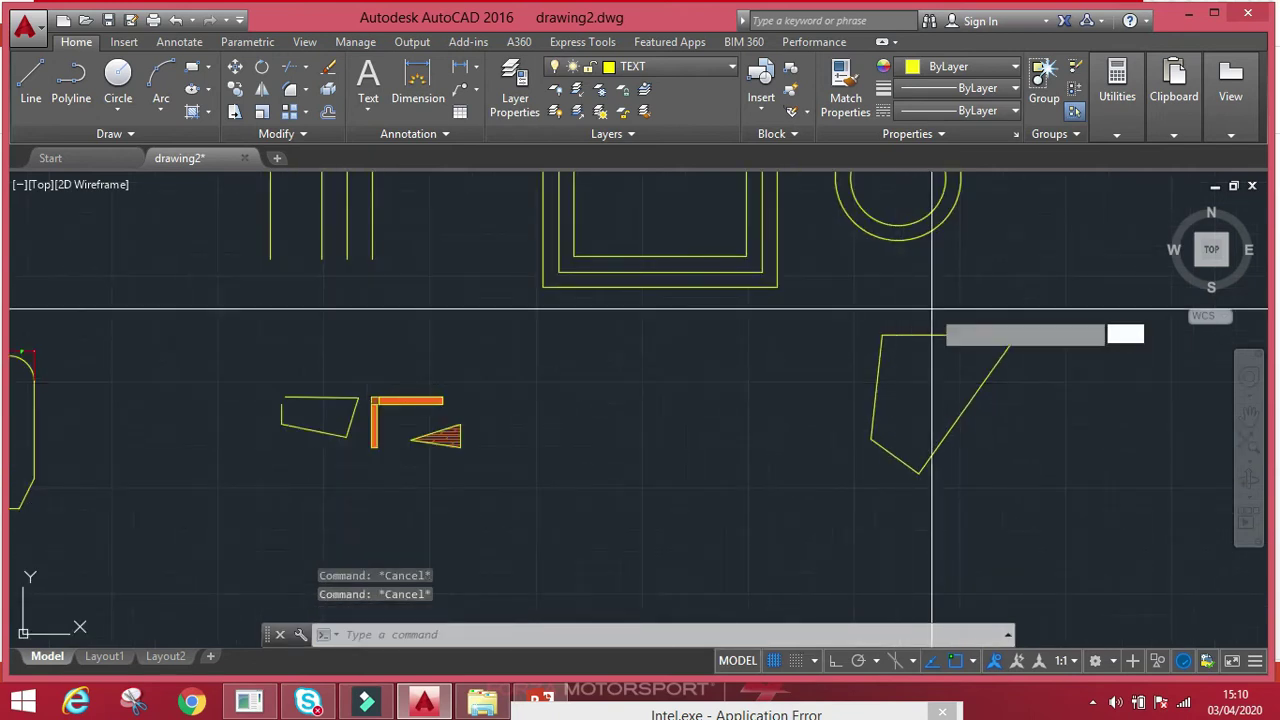
key("Return")
key("Escape")
key("Return")
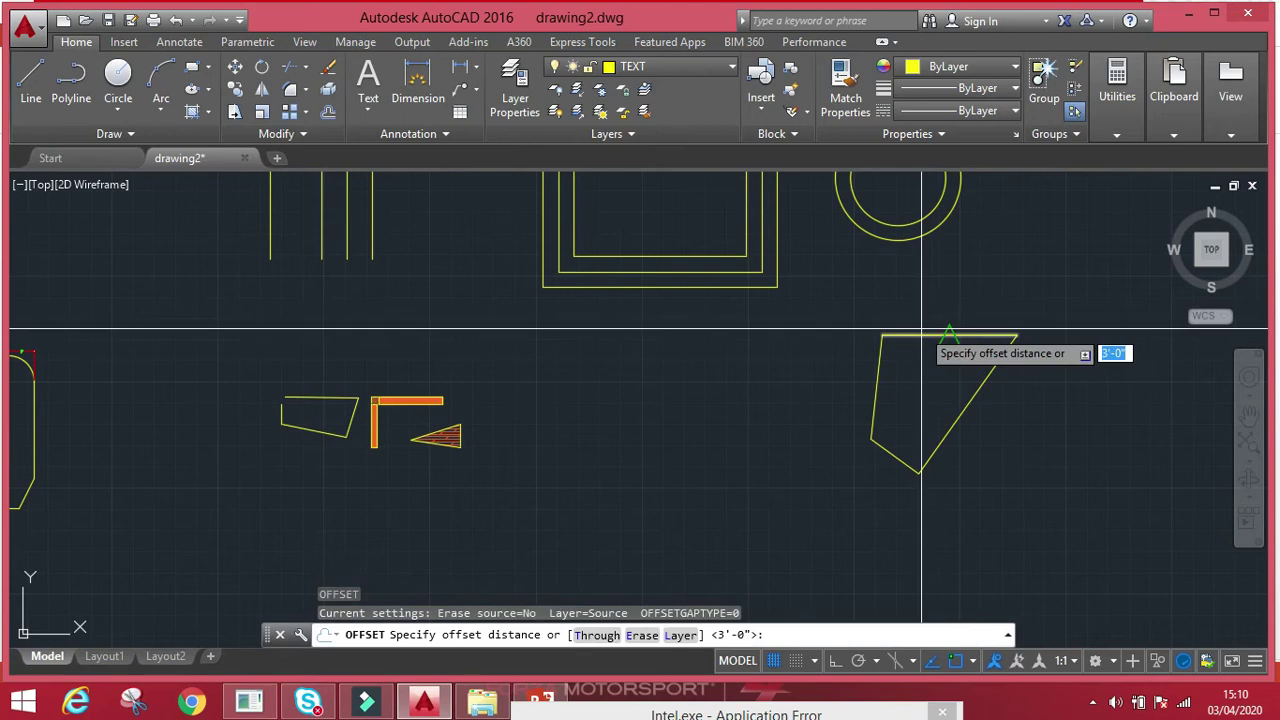
key("Escape")
- Try to offset the left edge of the four-sided shape 1' inward
left_click(1058, 298)
left_click(757, 455)
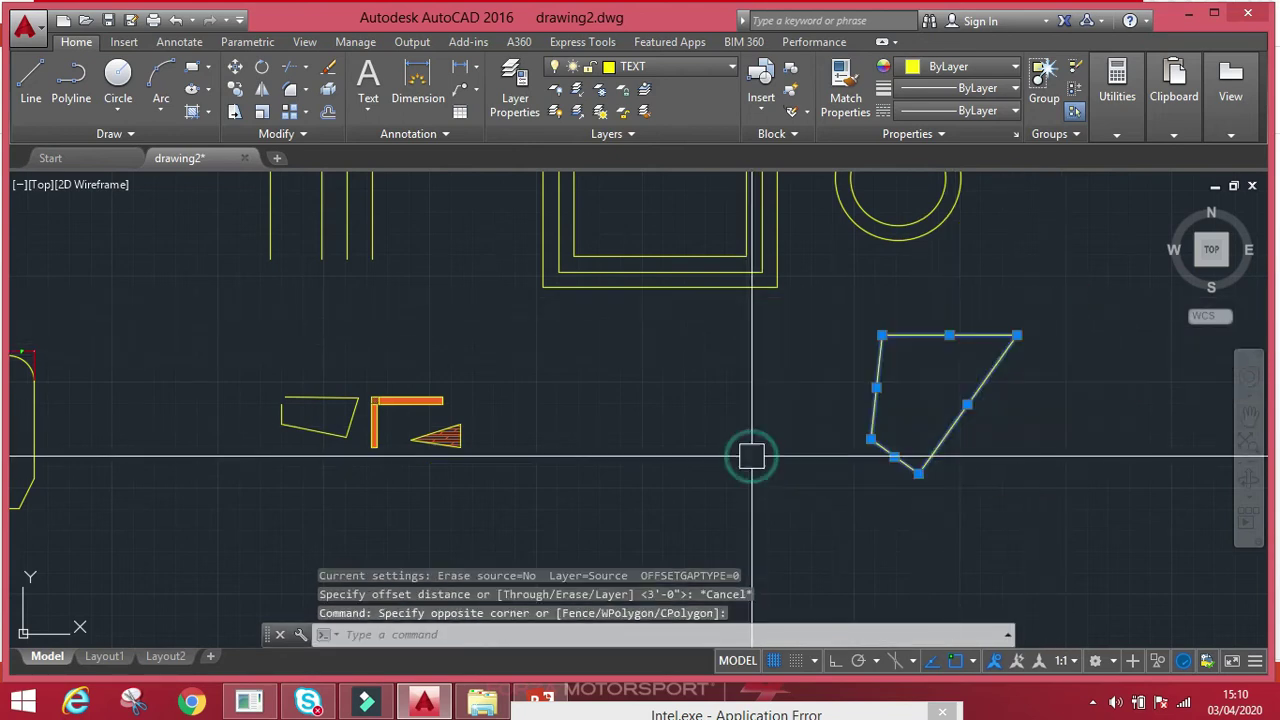
type("o")
key("Return")
type("1")
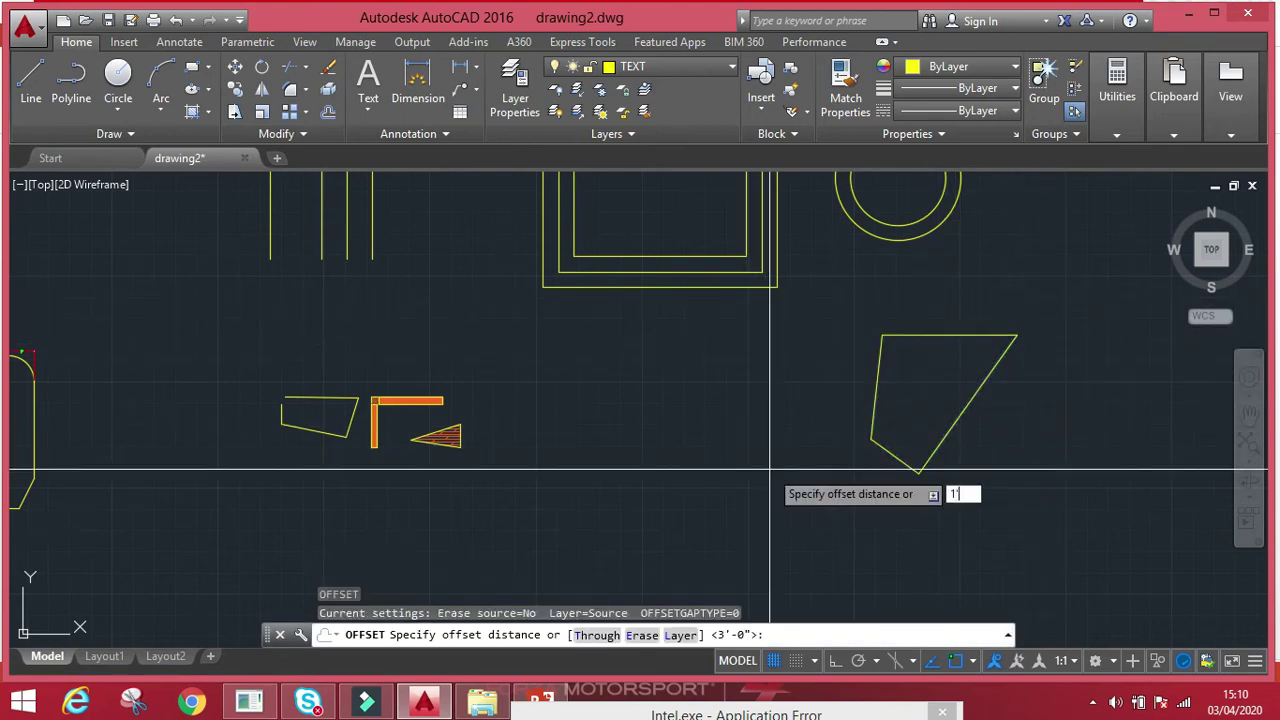
key("Return")
left_click(875, 400)
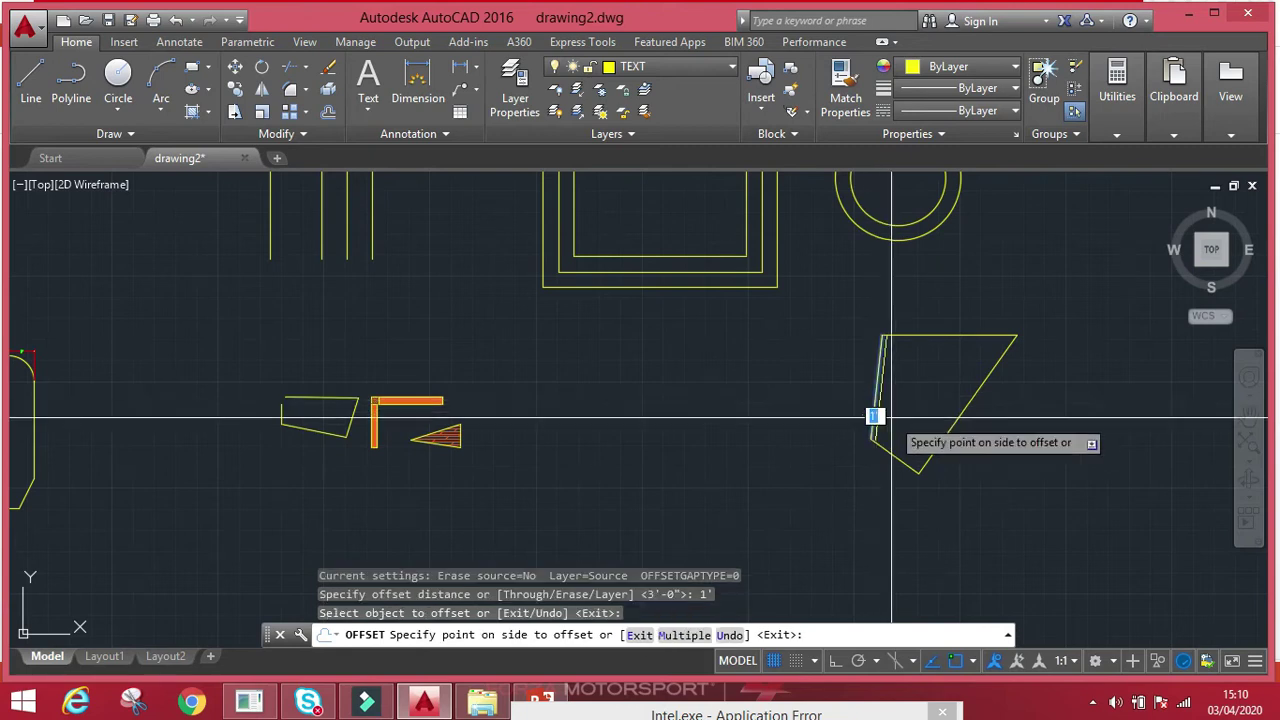
key("Escape")
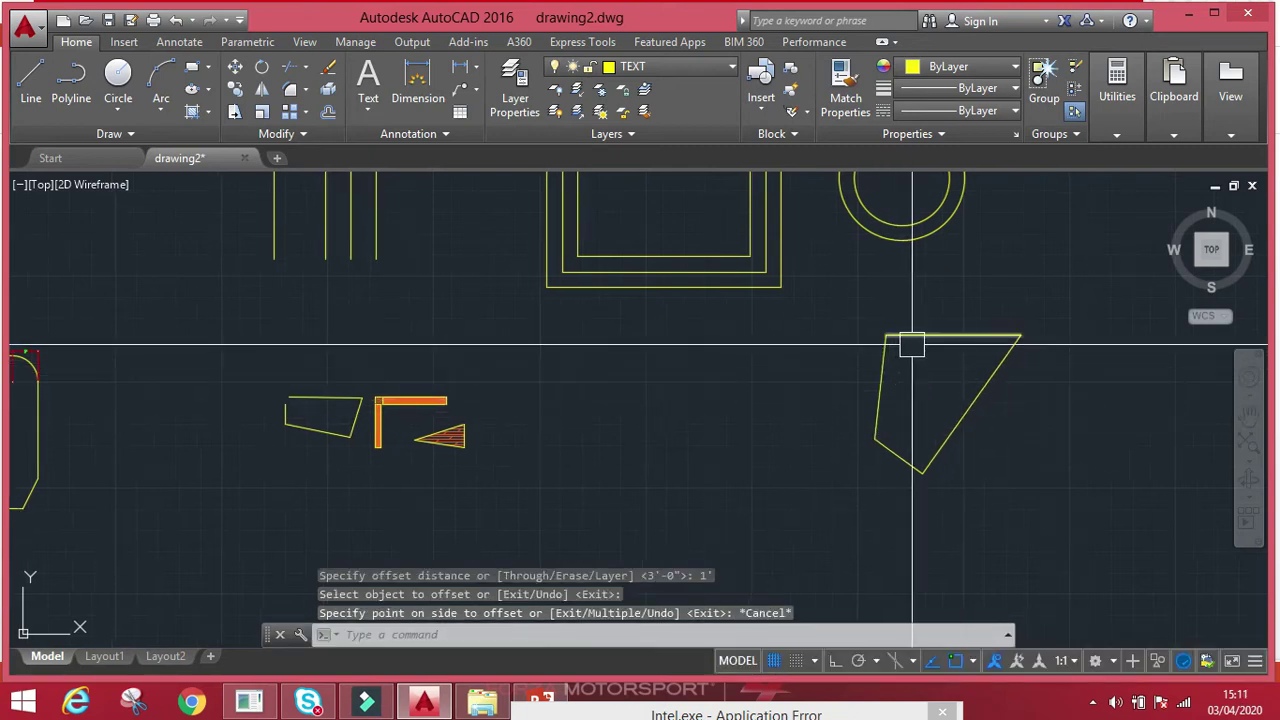
- Compare how the inner rectangle and the individual edges of the four-sided shape select
middle_click_drag(594, 327, 616, 428)
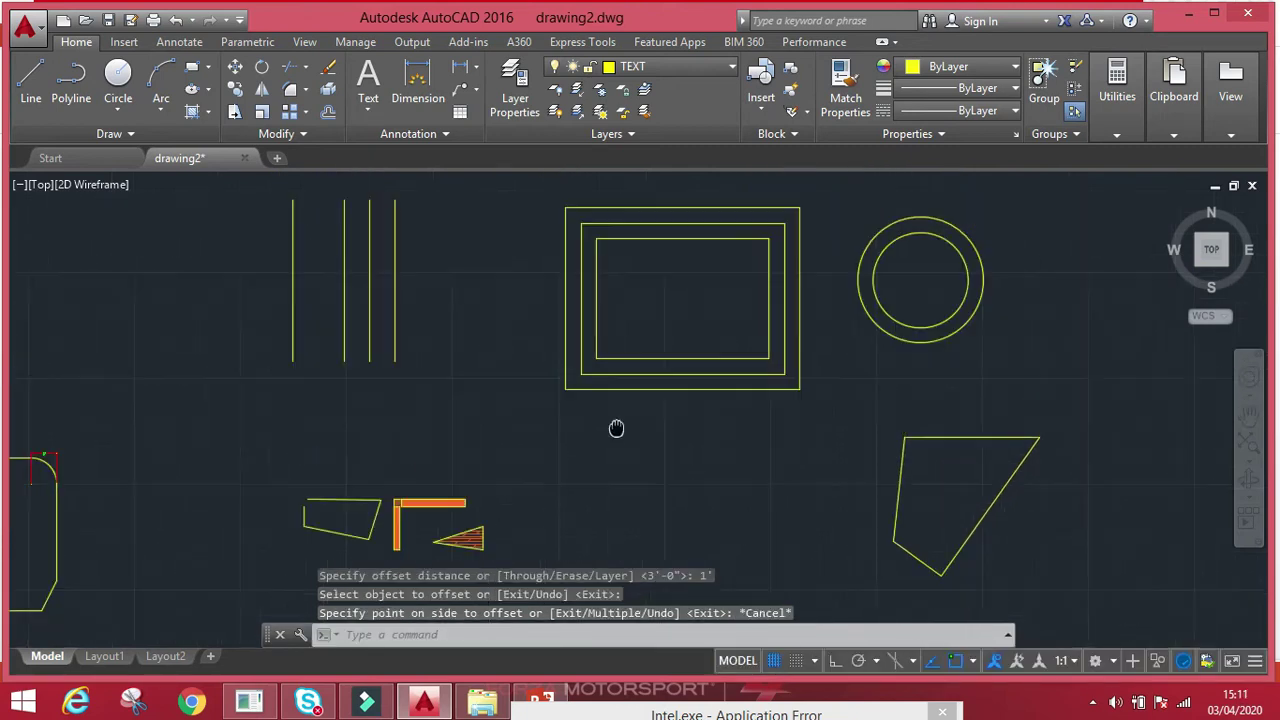
left_click(616, 360)
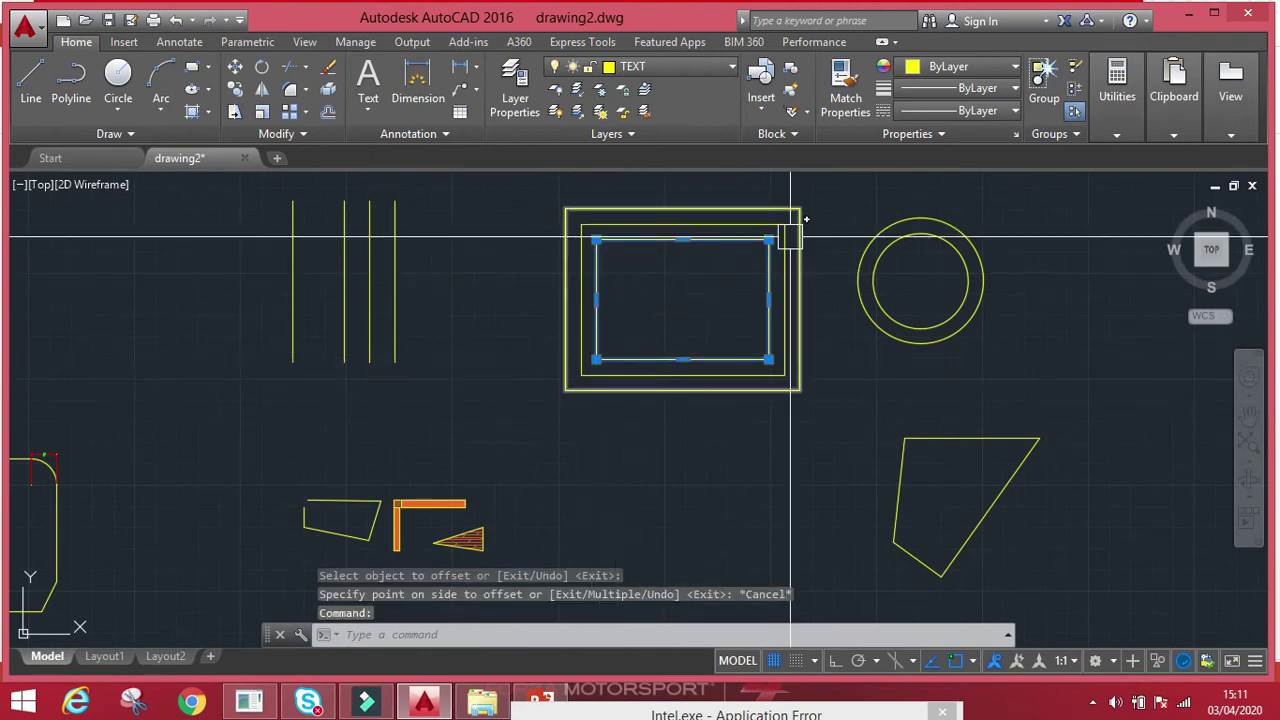
key("Escape")
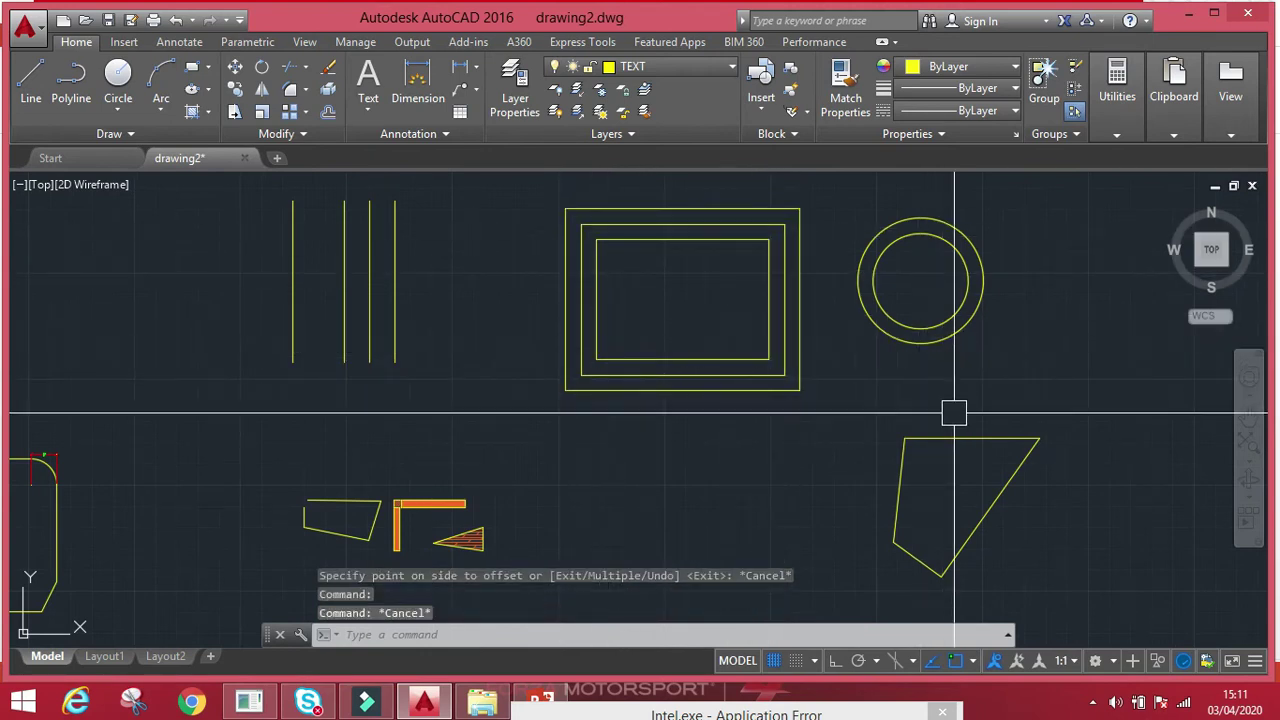
left_click(960, 438)
left_click(990, 502)
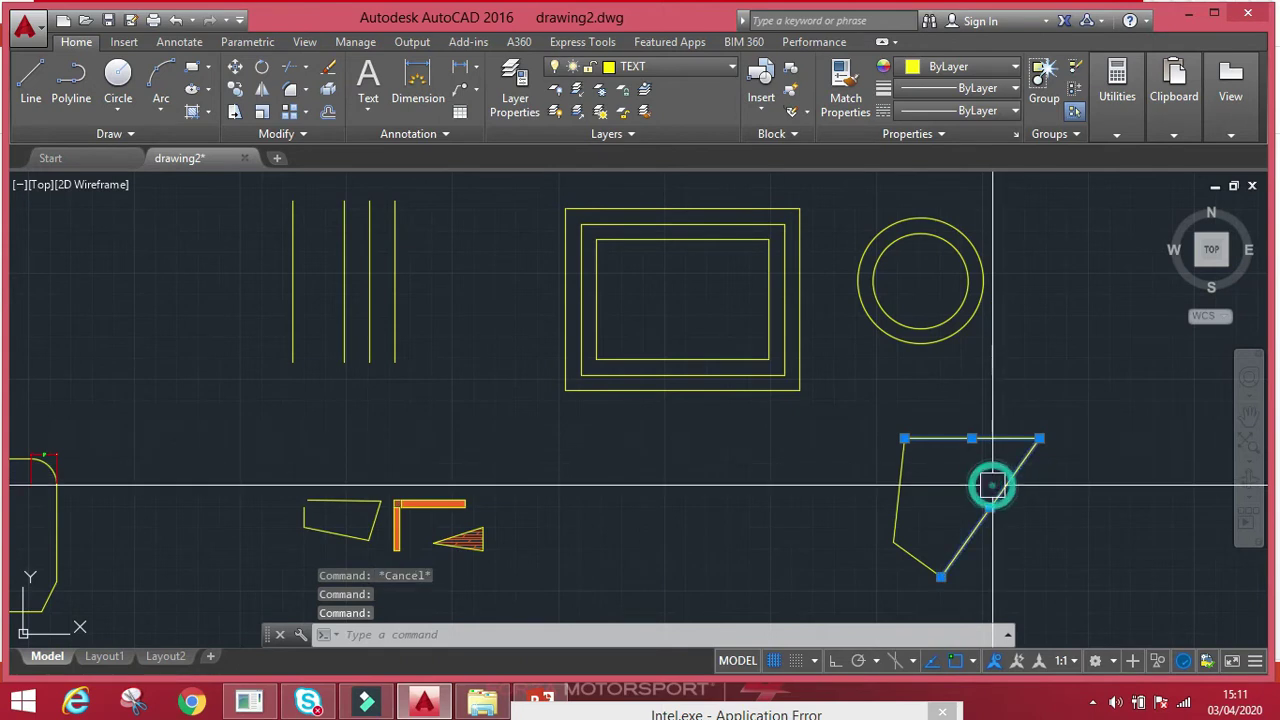
left_click(905, 546)
left_click(897, 488)
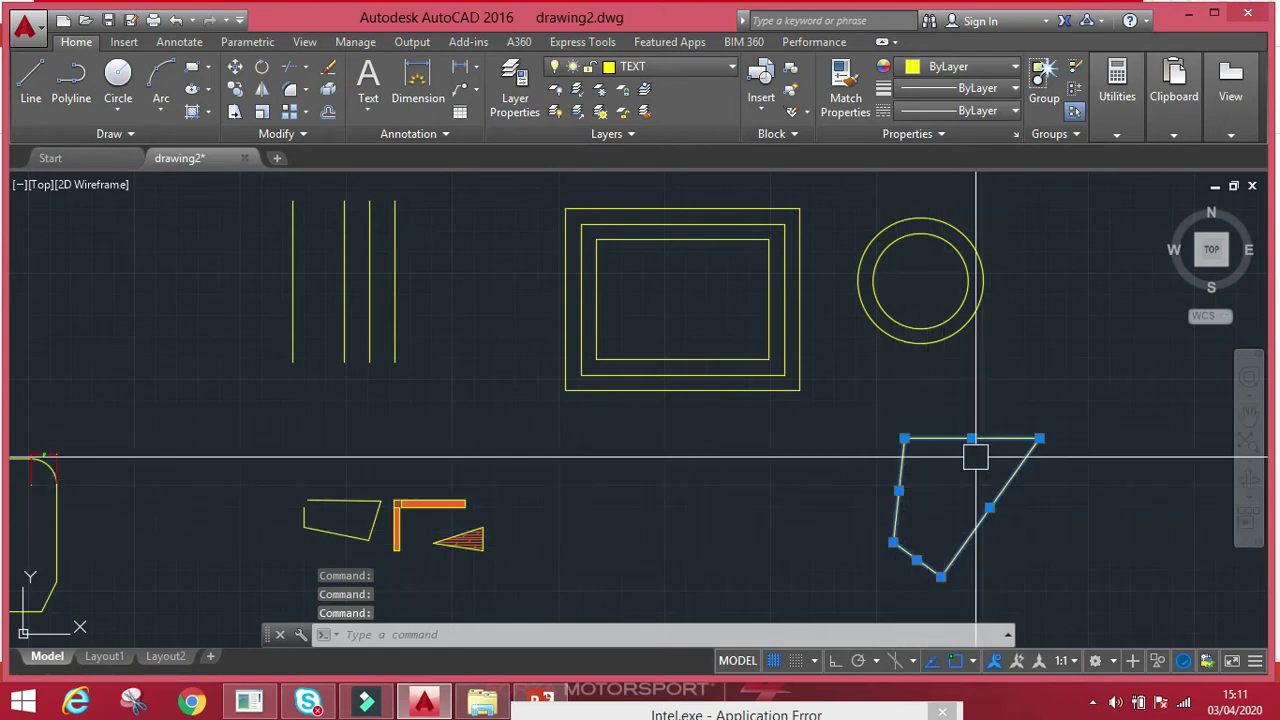
key("Escape")
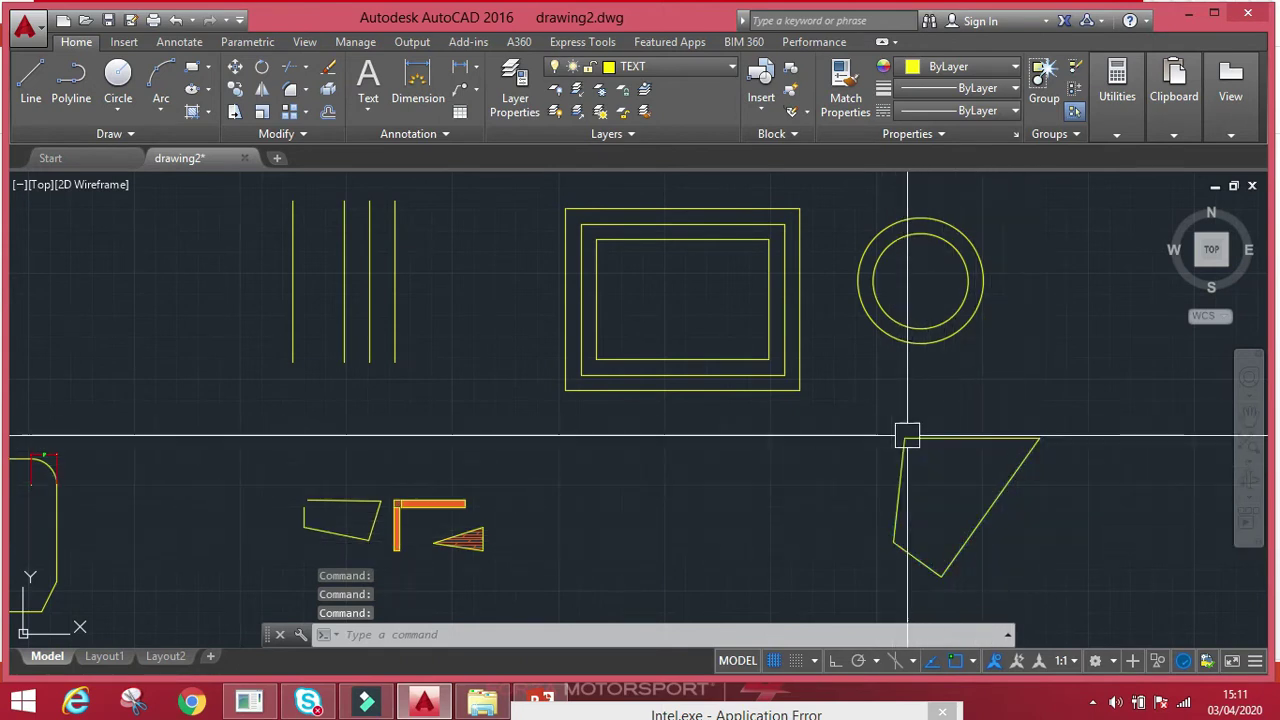
left_click(948, 437)
key("Escape")
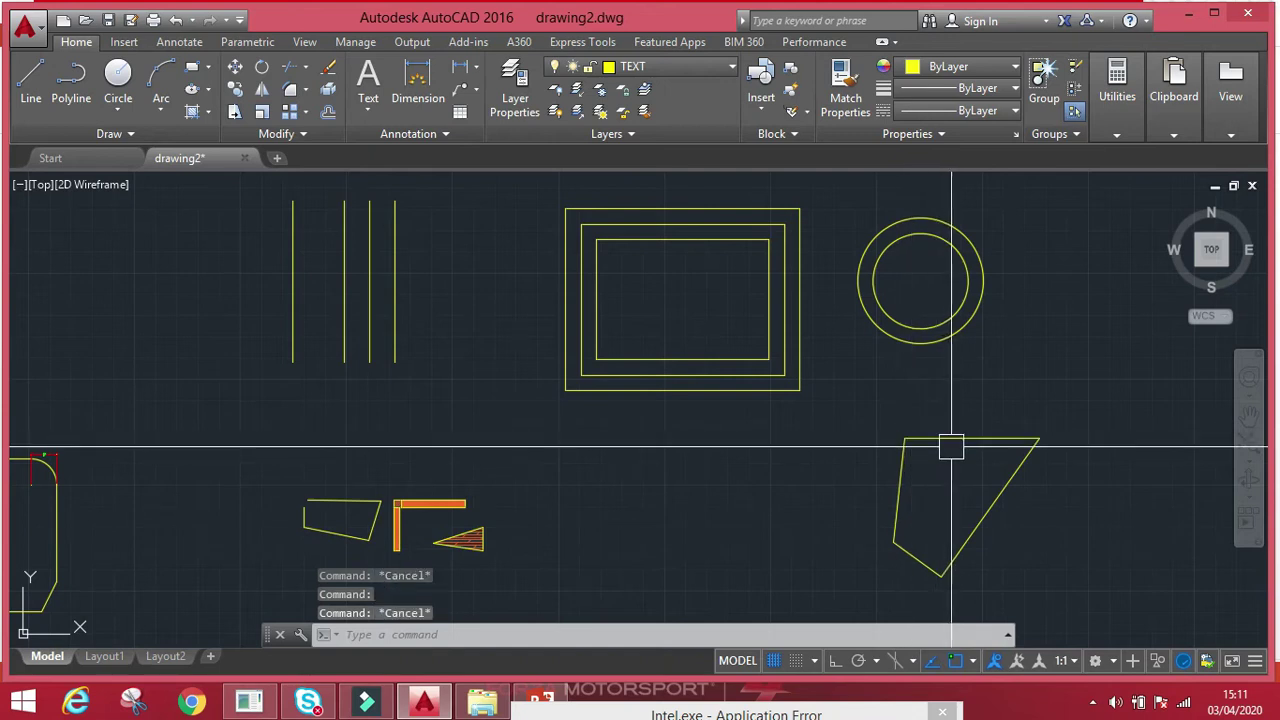
type("o")
key("Return")
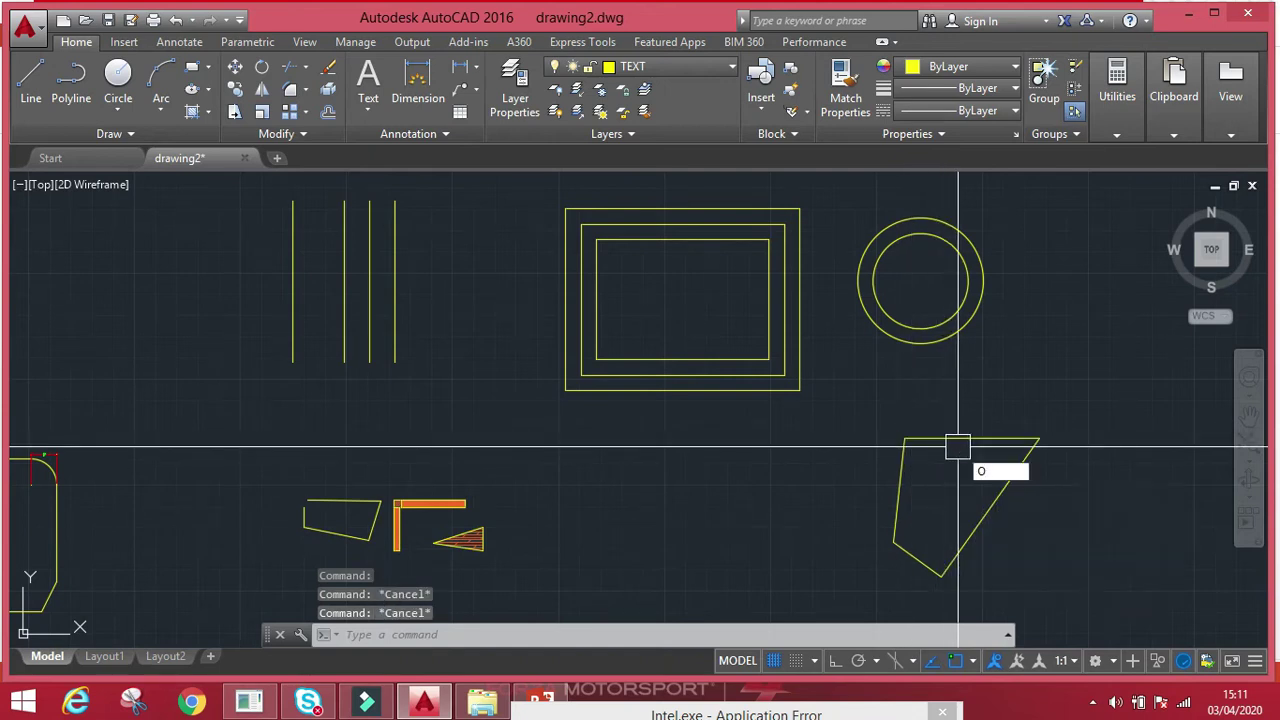
type("5")
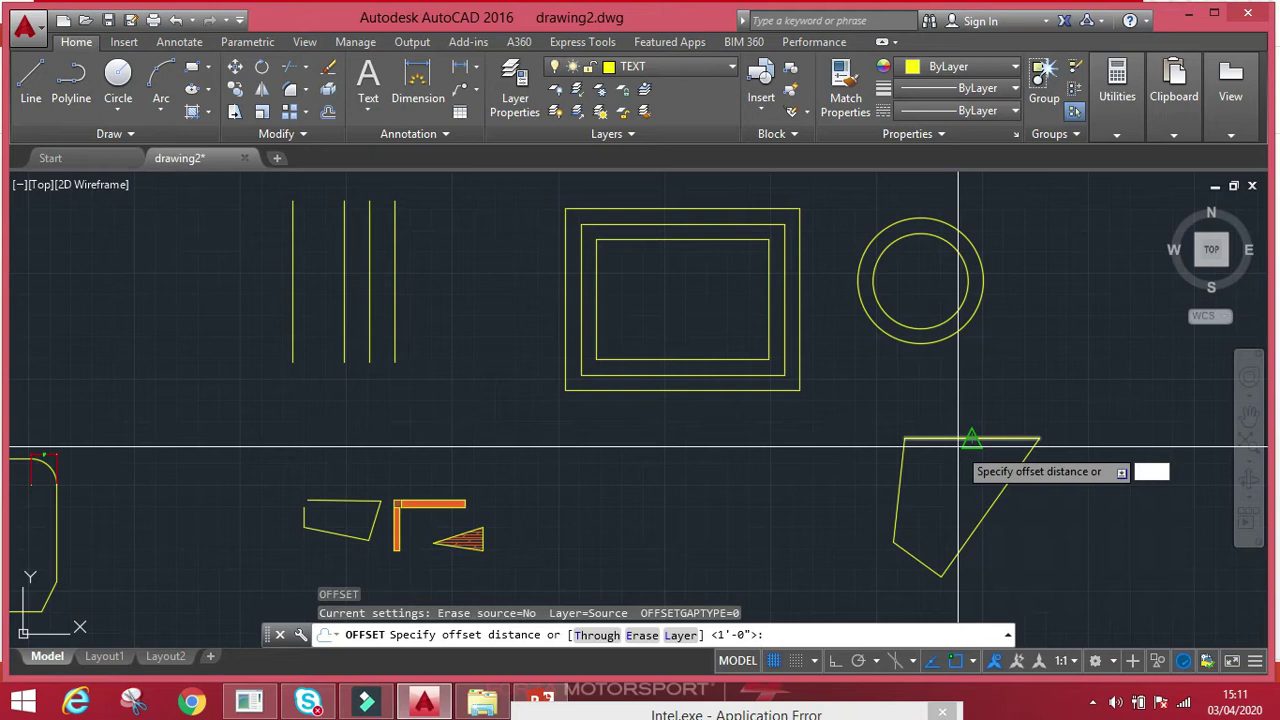
key("Escape")
key("Escape")
key("Escape")
- Offset the four-sided shape's top, right and lower-left edges 2' inward and its left edge 2' outward
type("o")
key("Return")
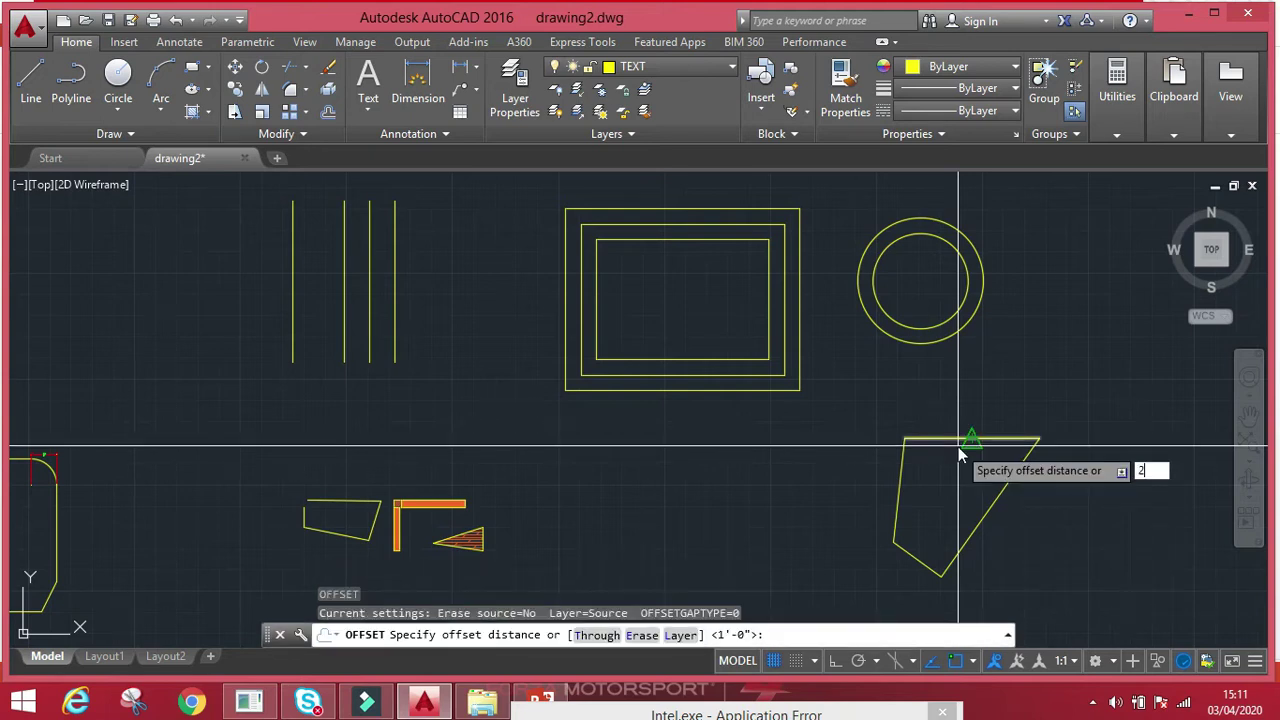
key("Return")
left_click(960, 444)
left_click(960, 563)
left_click(903, 517)
left_click(928, 488)
left_click(898, 503)
left_click(903, 492)
left_click(899, 490)
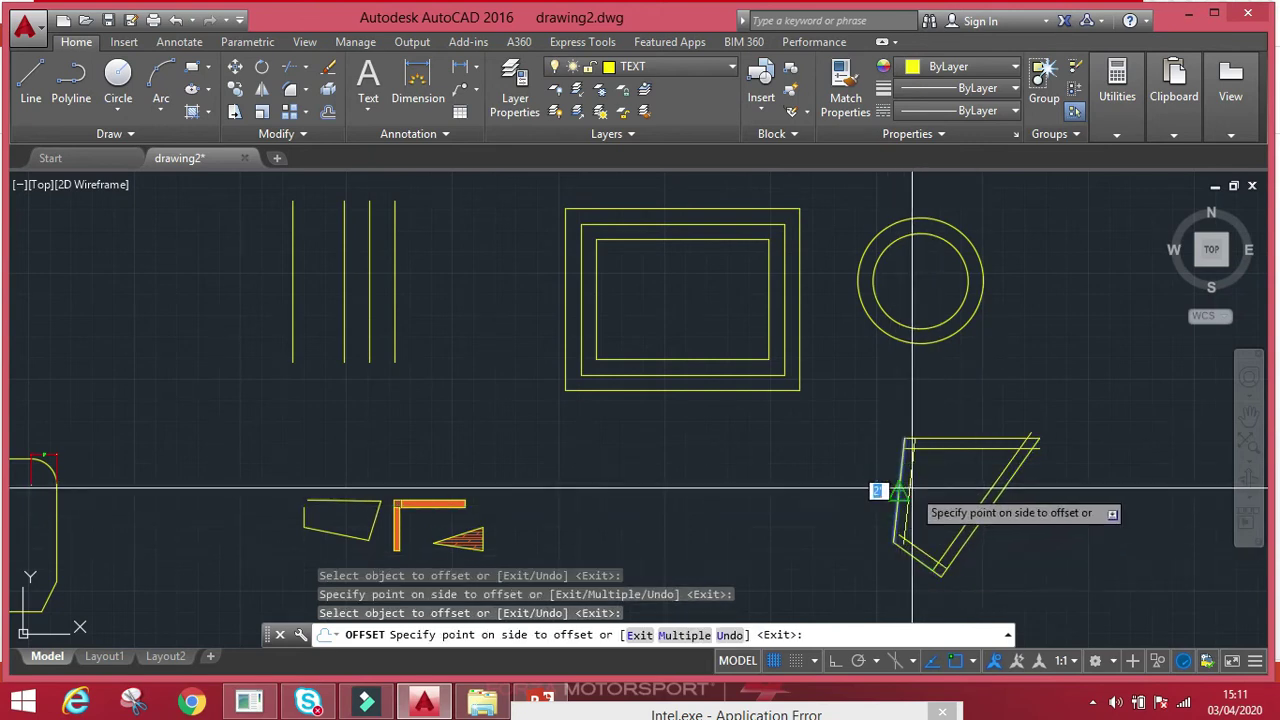
key("Escape")
- Delete the vertical lines, nested rectangles, circles and the upper crossing edges of the four-sided shape with one crossing selection
scroll(1057, 277, "down", 2)
left_click(1075, 262)
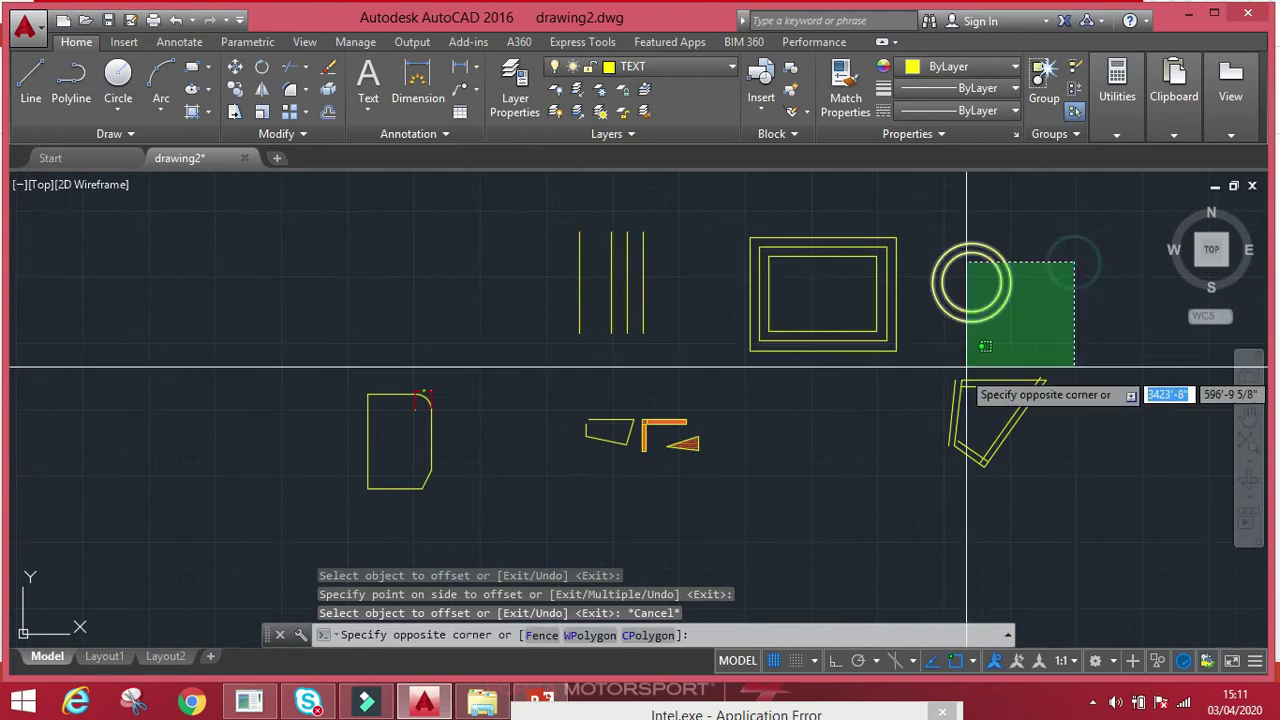
left_click(553, 382)
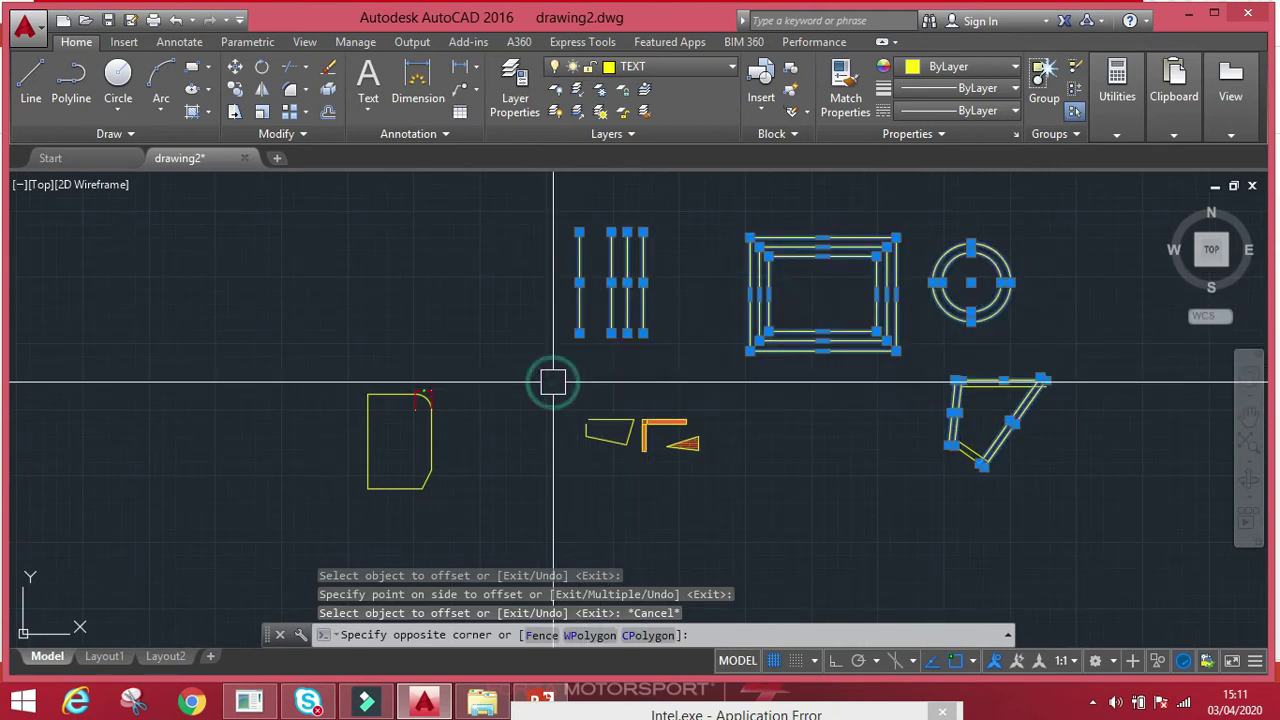
key("Delete")
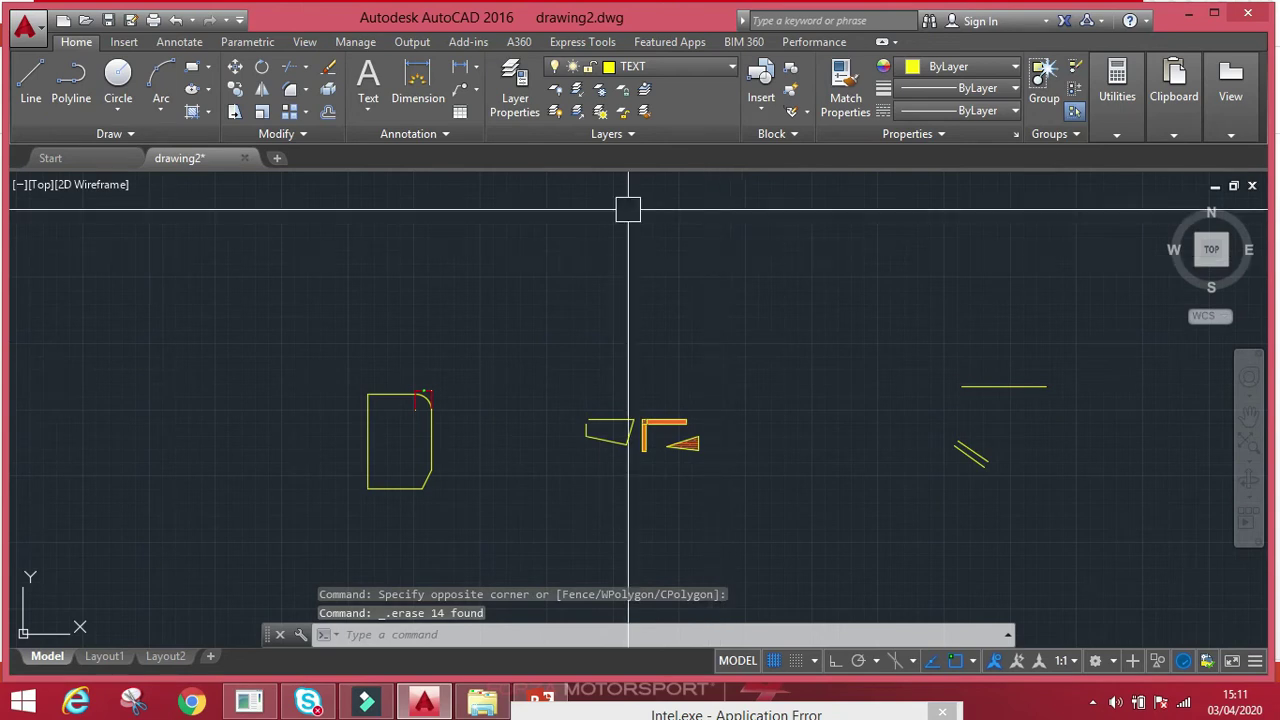
middle_click_drag(605, 240, 619, 321)
key("Escape")
key("Escape")
key("Escape")
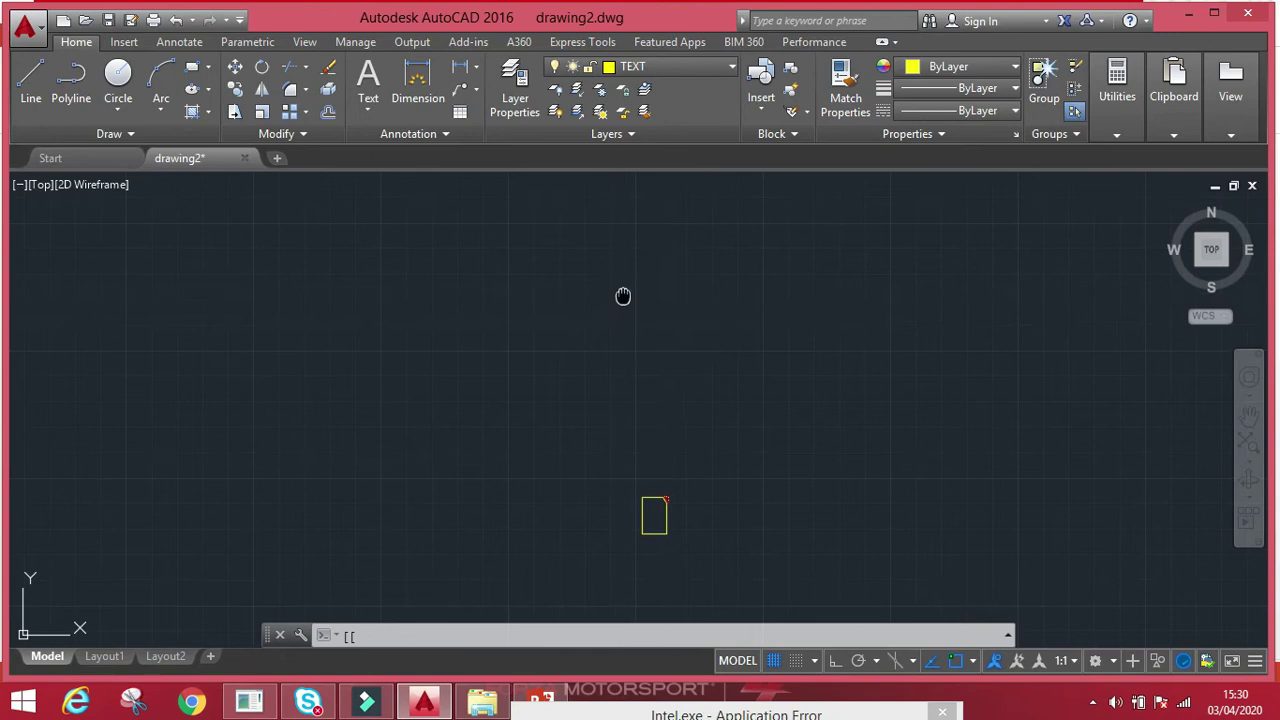
type("l")
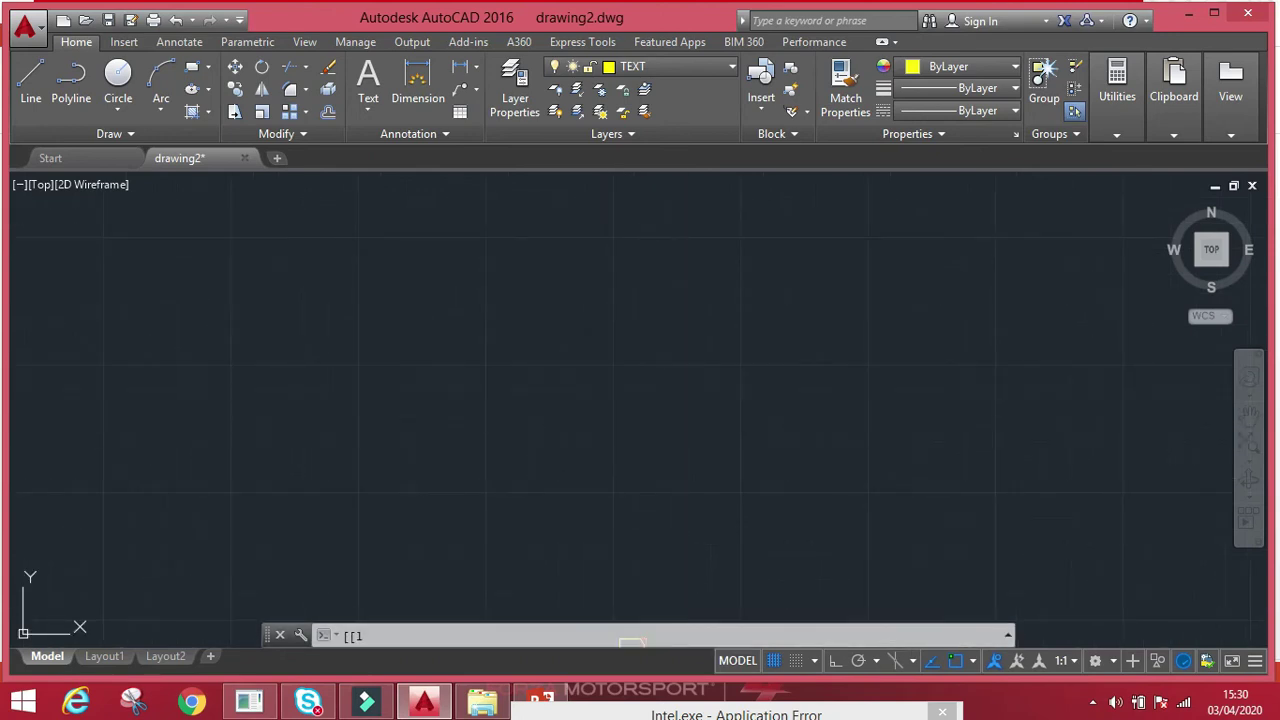
key("Return")
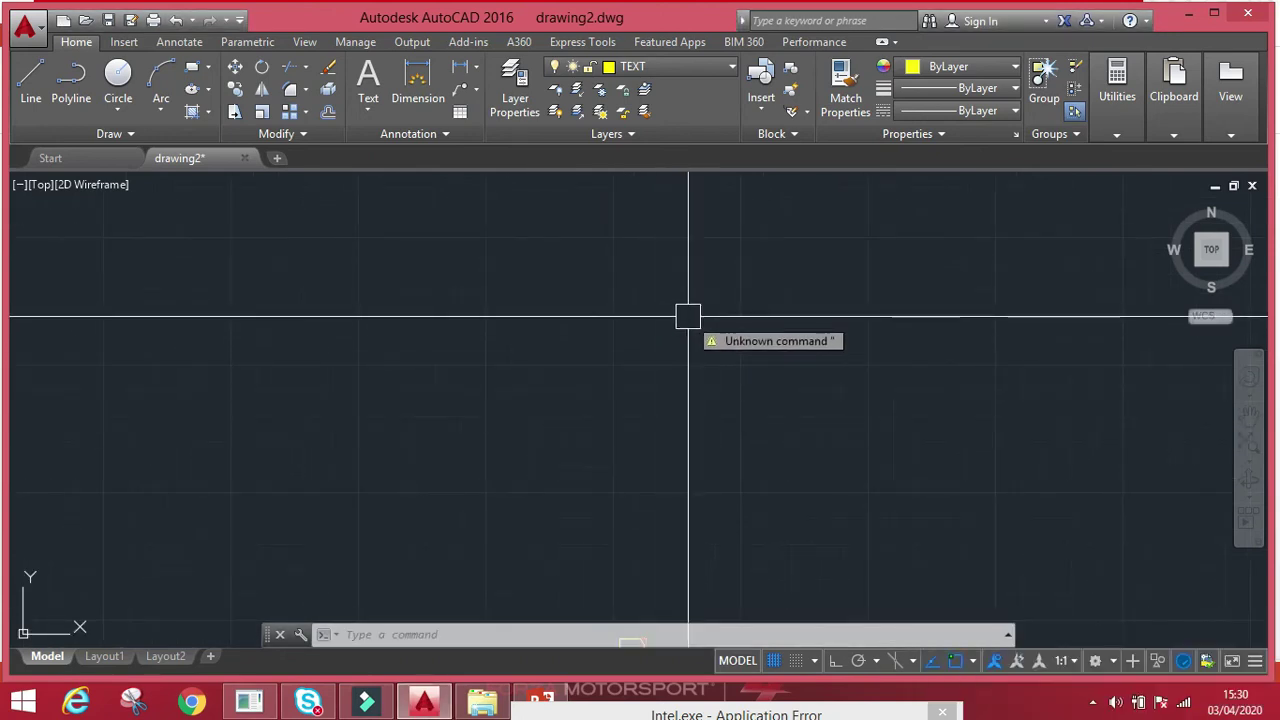
key("Escape")
key("Escape")
- Draw a vertical line in the empty area above the existing shapes
type("l")
key("Return")
left_click(711, 284)
left_click(711, 433)
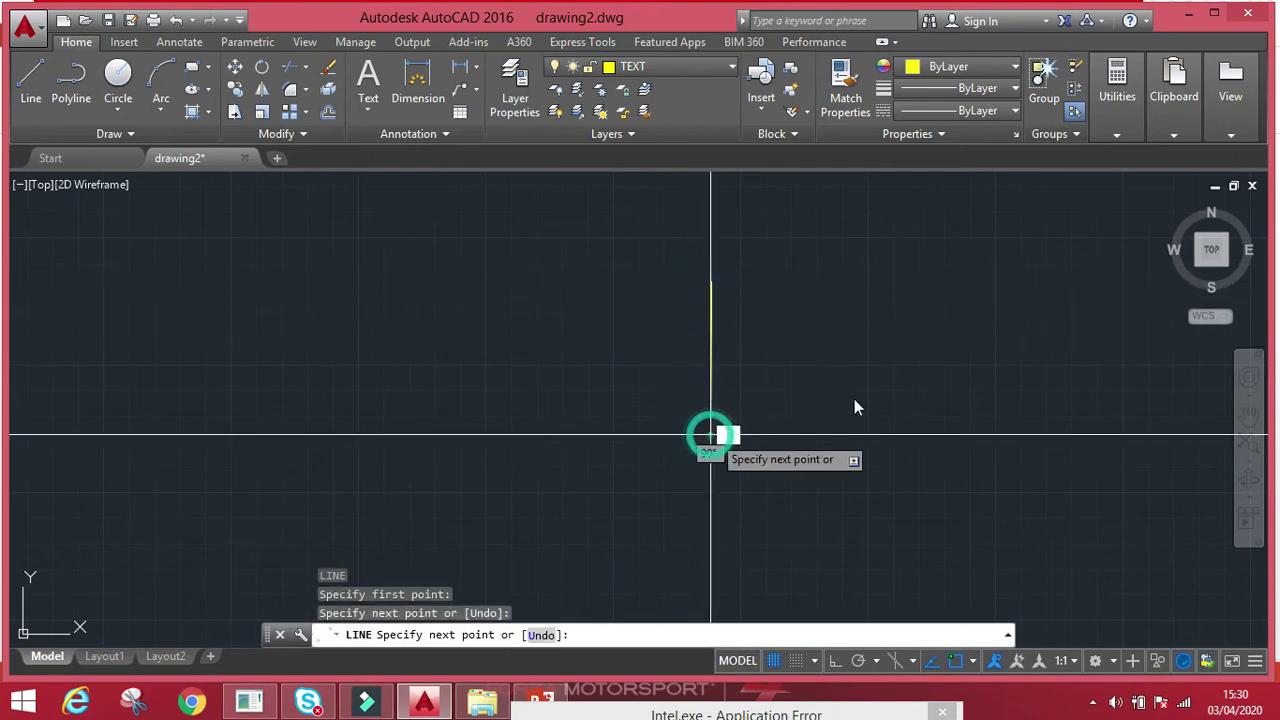
key("Escape")
- Draw a nearly horizontal line to the right of the vertical line, leaving a gap between the two
key("Return")
left_click(1065, 372)
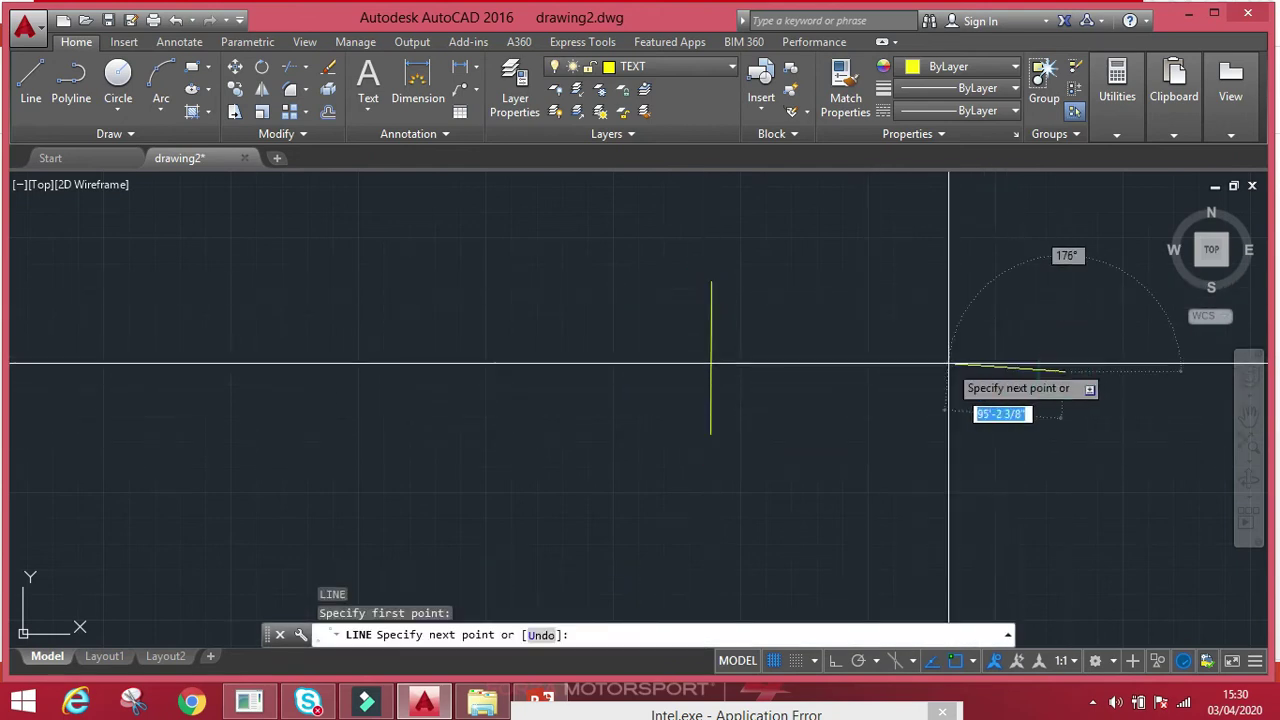
left_click(859, 377)
key("Escape")
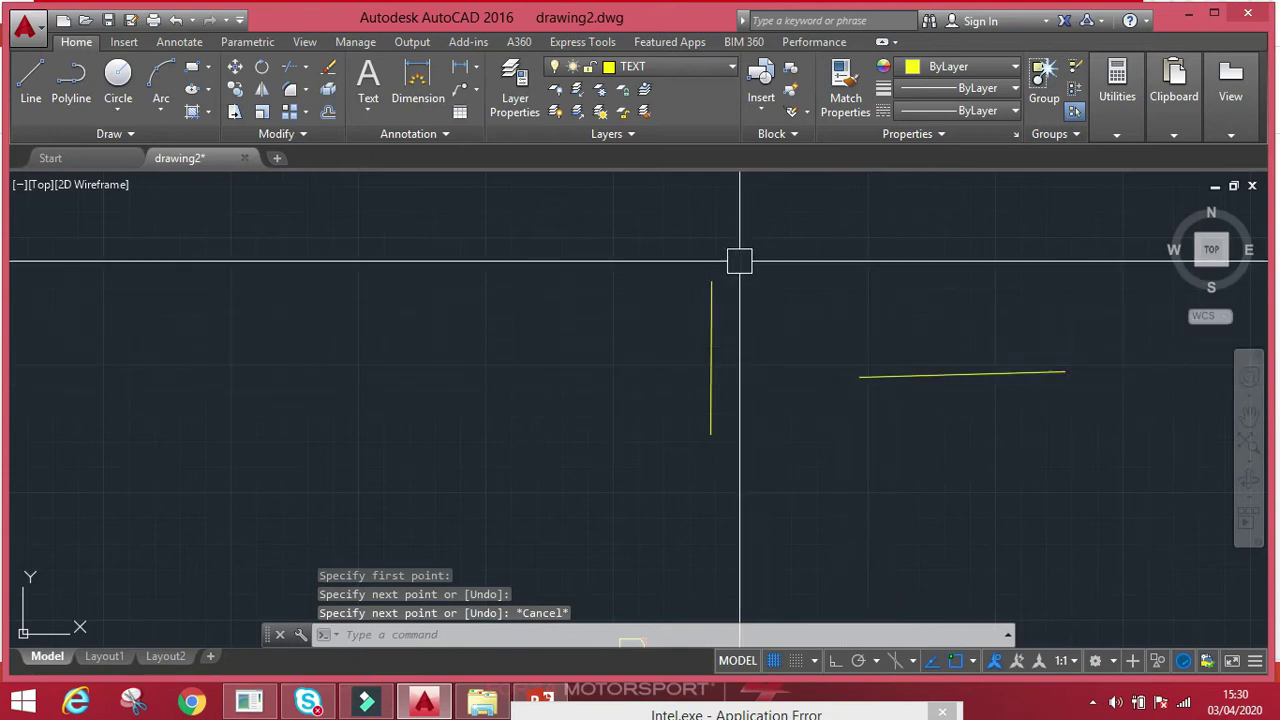
key("Escape")
key("Escape")
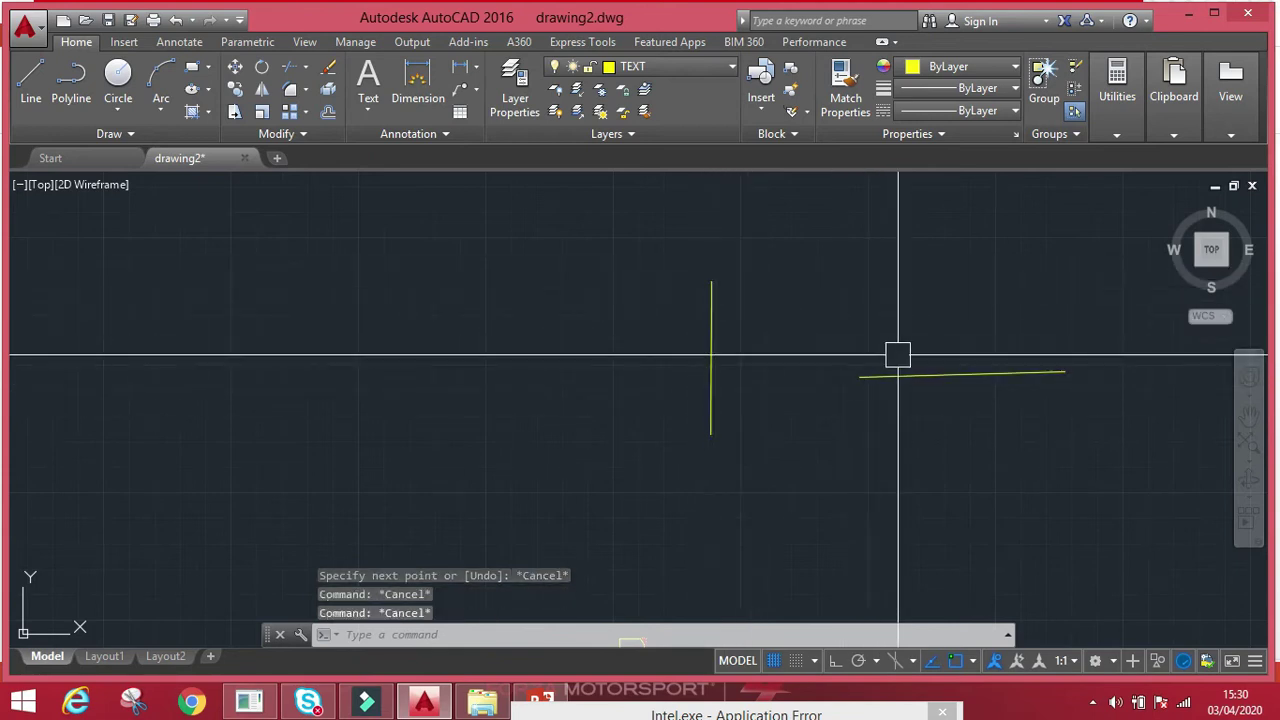
- Extend the nearly horizontal line to the vertical line, using the vertical line as the boundary edge
type("ex")
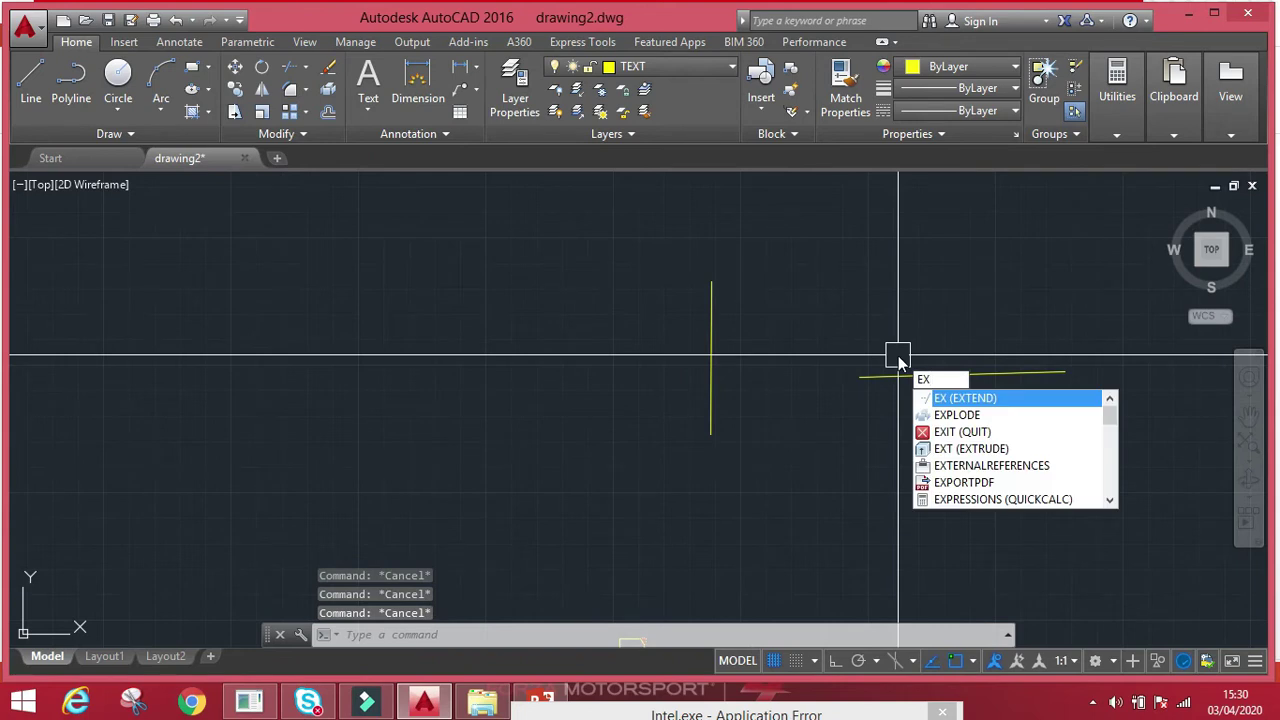
key("Return")
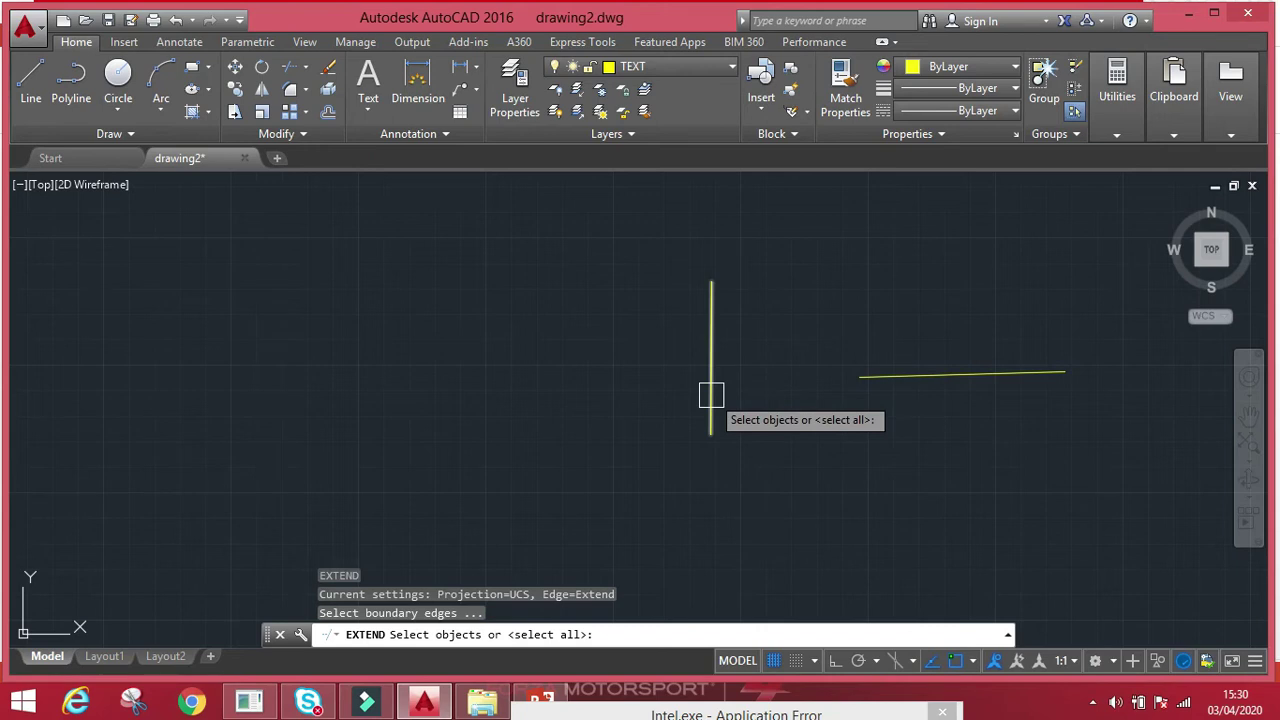
left_click(707, 407)
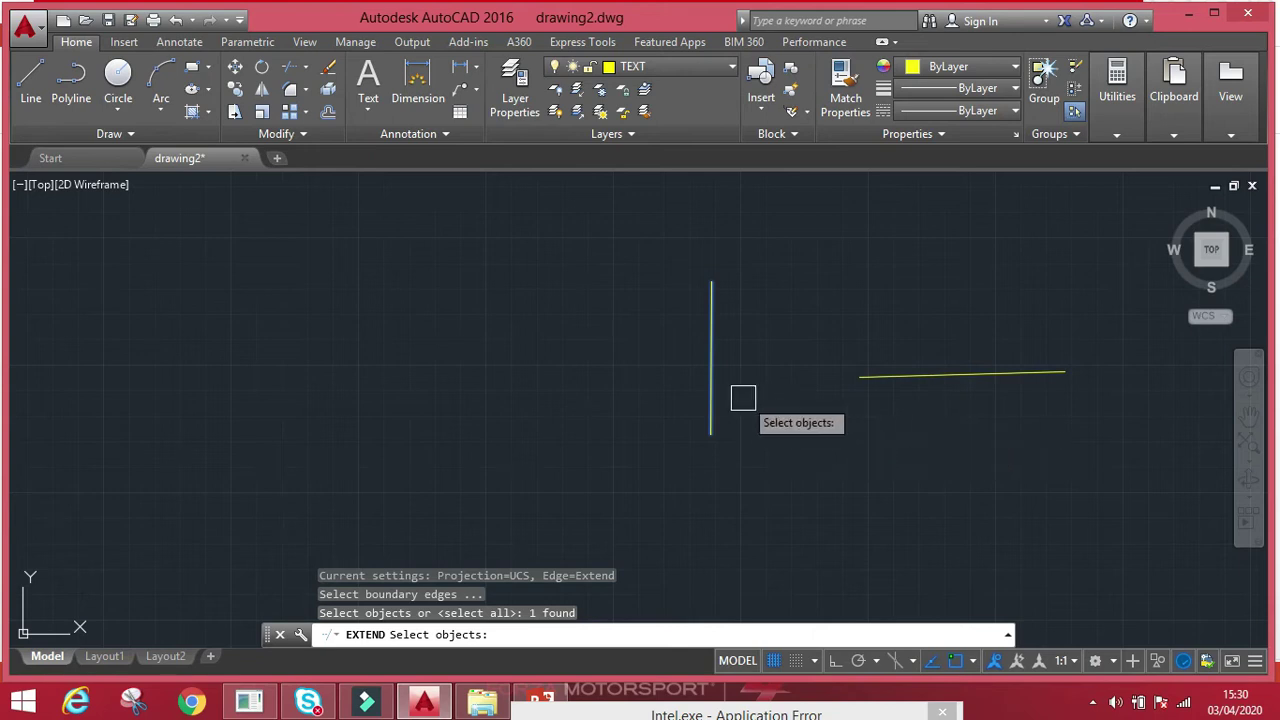
key("Return")
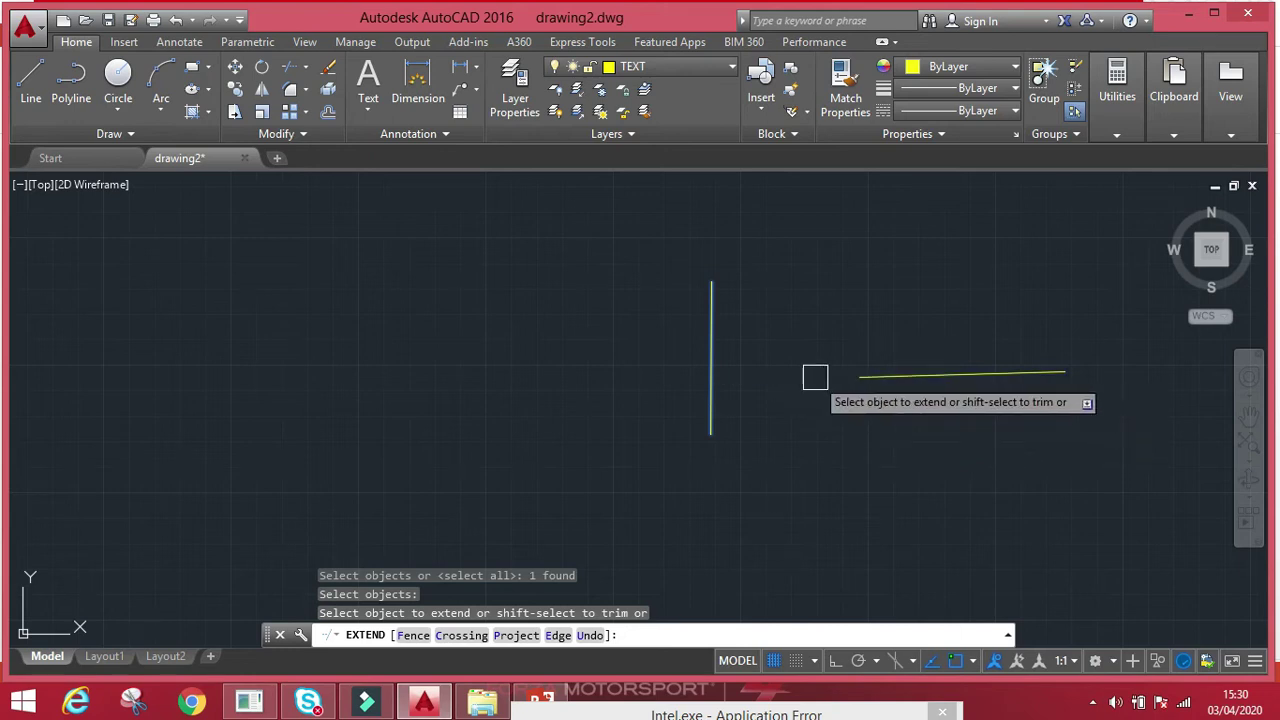
left_click(953, 378)
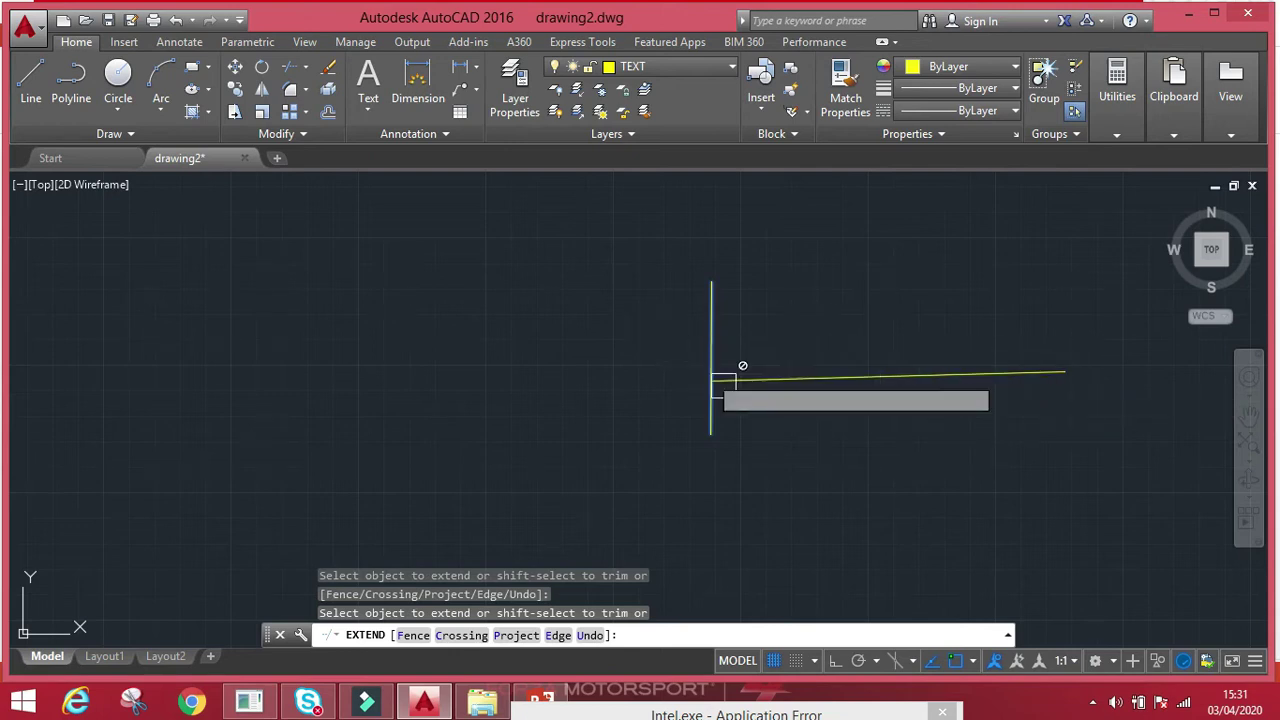
middle_click_drag(758, 368, 1120, 368)
key("Escape")
- Draw a longer vertical line in the empty space left of the joined pair of lines
type("l")
key("Return")
left_click(625, 277)
left_click(628, 497)
key("Escape")
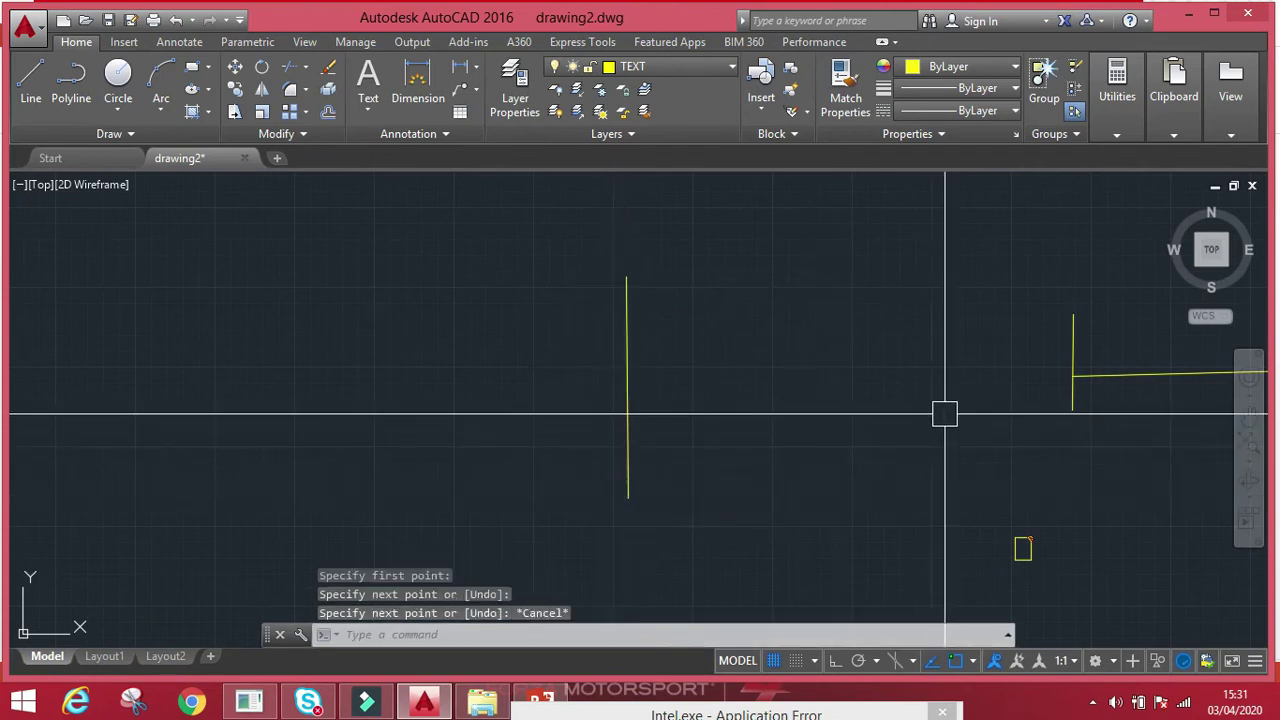
- Draw three separate lines to the right of the long vertical line, two nearly horizontal and a sloped one above them, all short of it
key("Return")
left_click(881, 351)
left_click(666, 355)
key("Escape")
key("Return")
left_click(891, 435)
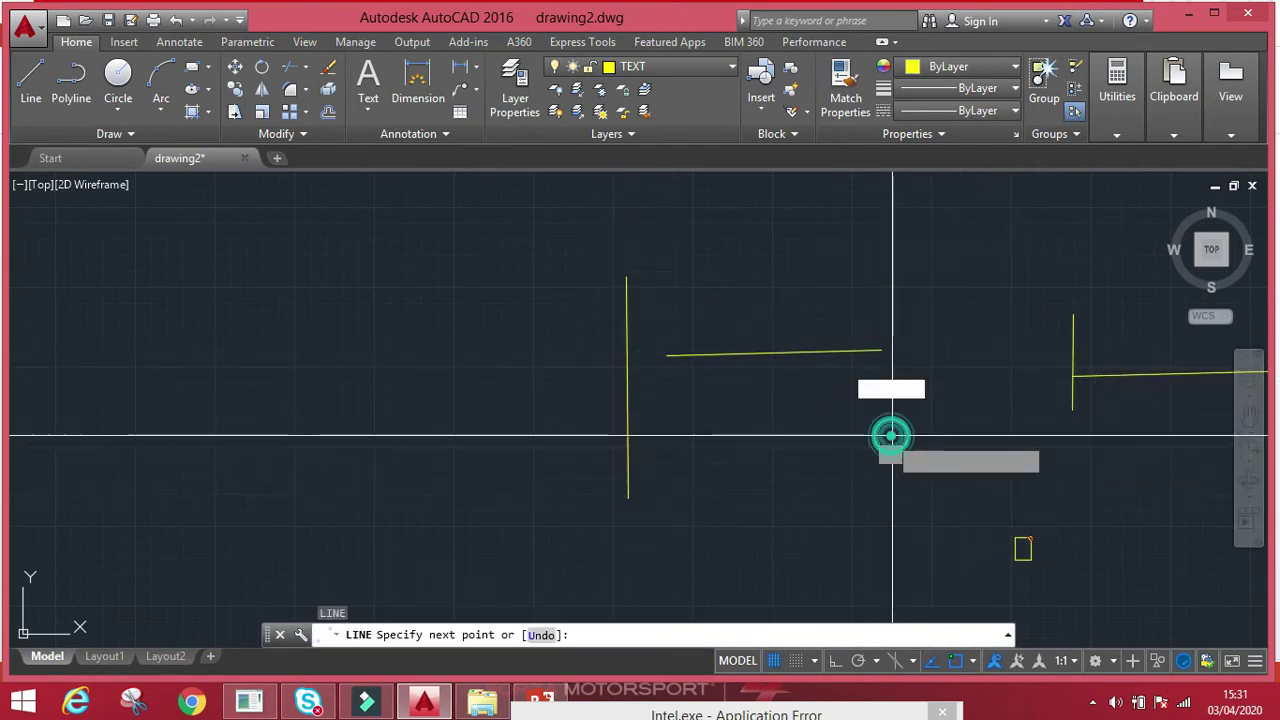
left_click(678, 435)
key("Escape")
key("Return")
left_click(844, 295)
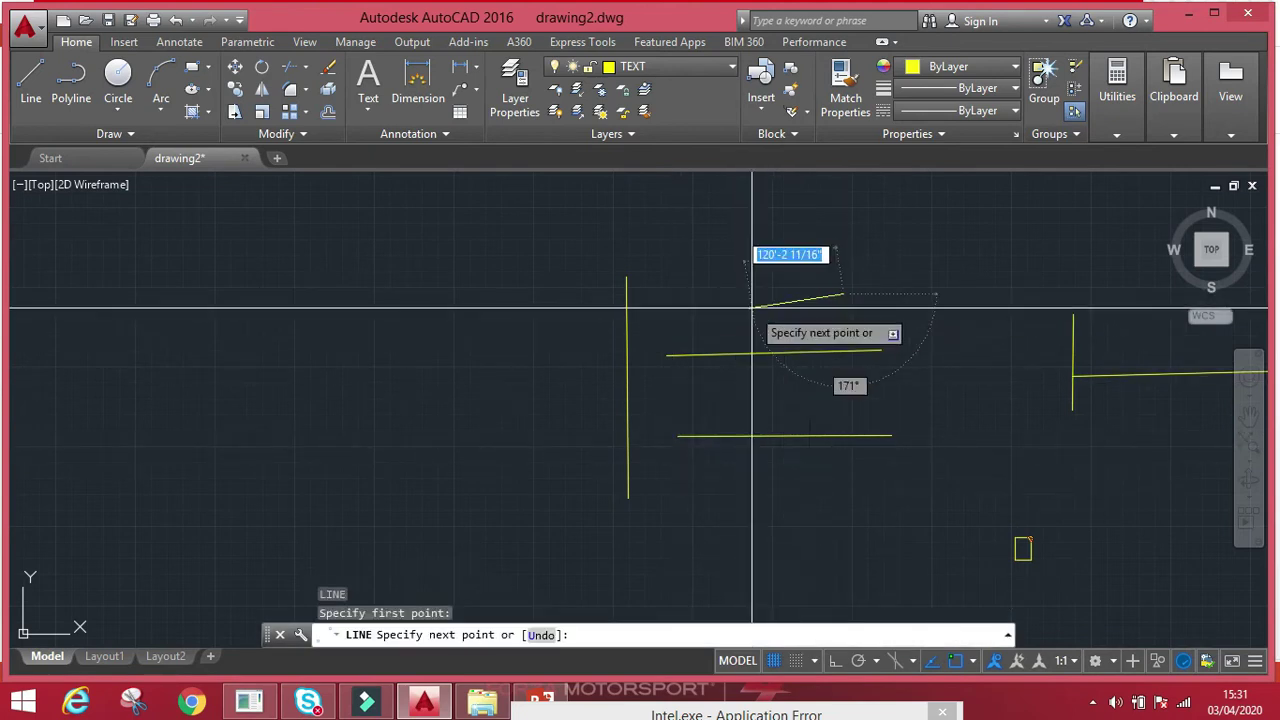
left_click(690, 311)
key("Escape")
- Extend the three separate lines to the long vertical line, using it as the boundary edge
type("ex")
key("Return")
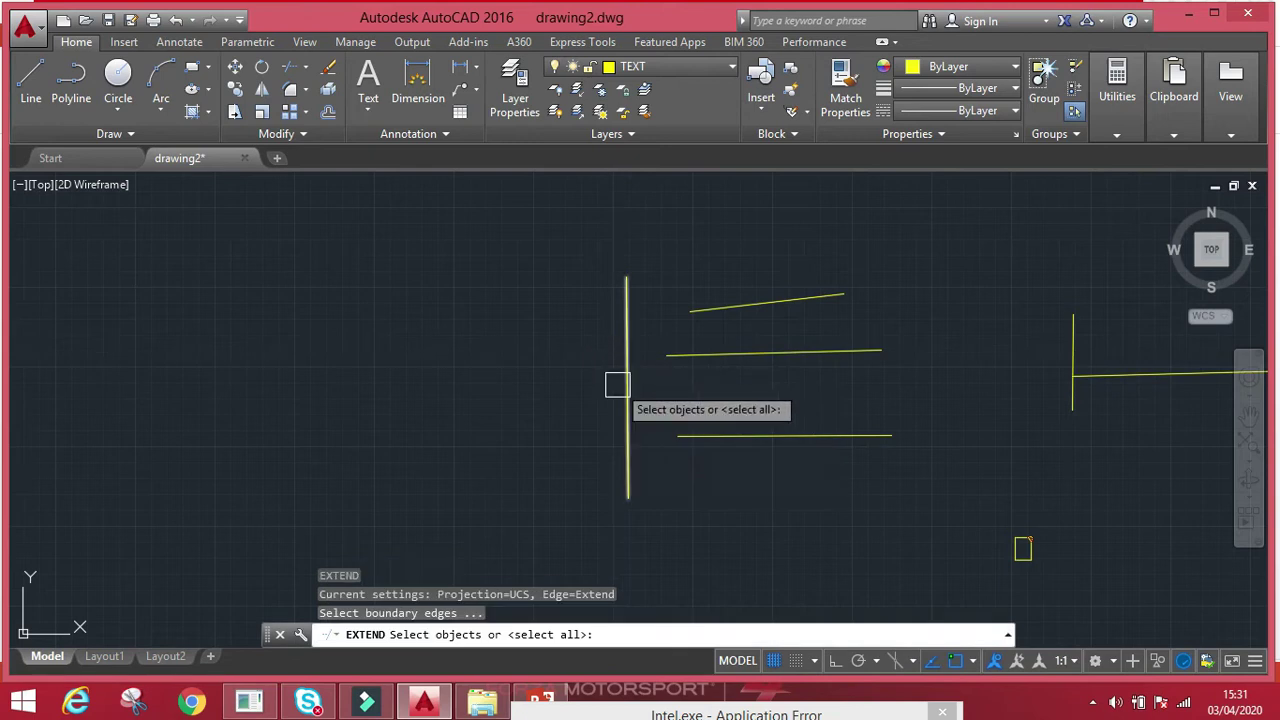
left_click(629, 452)
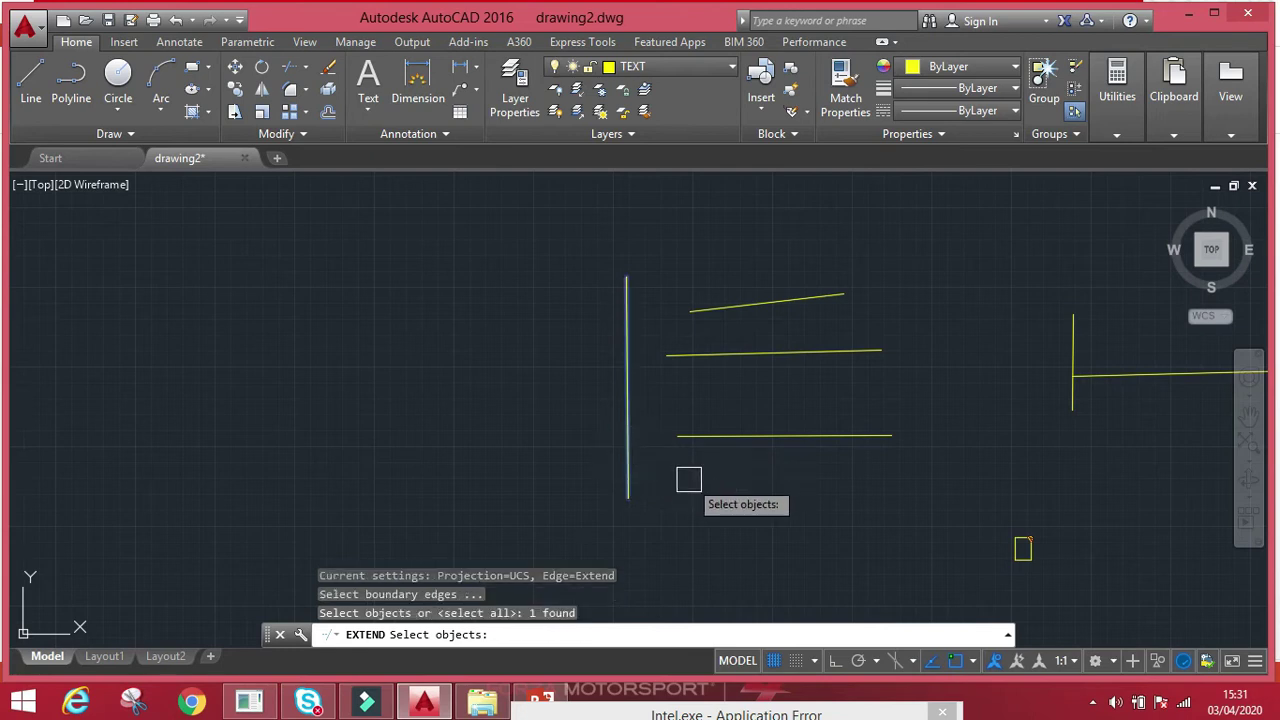
key("Return")
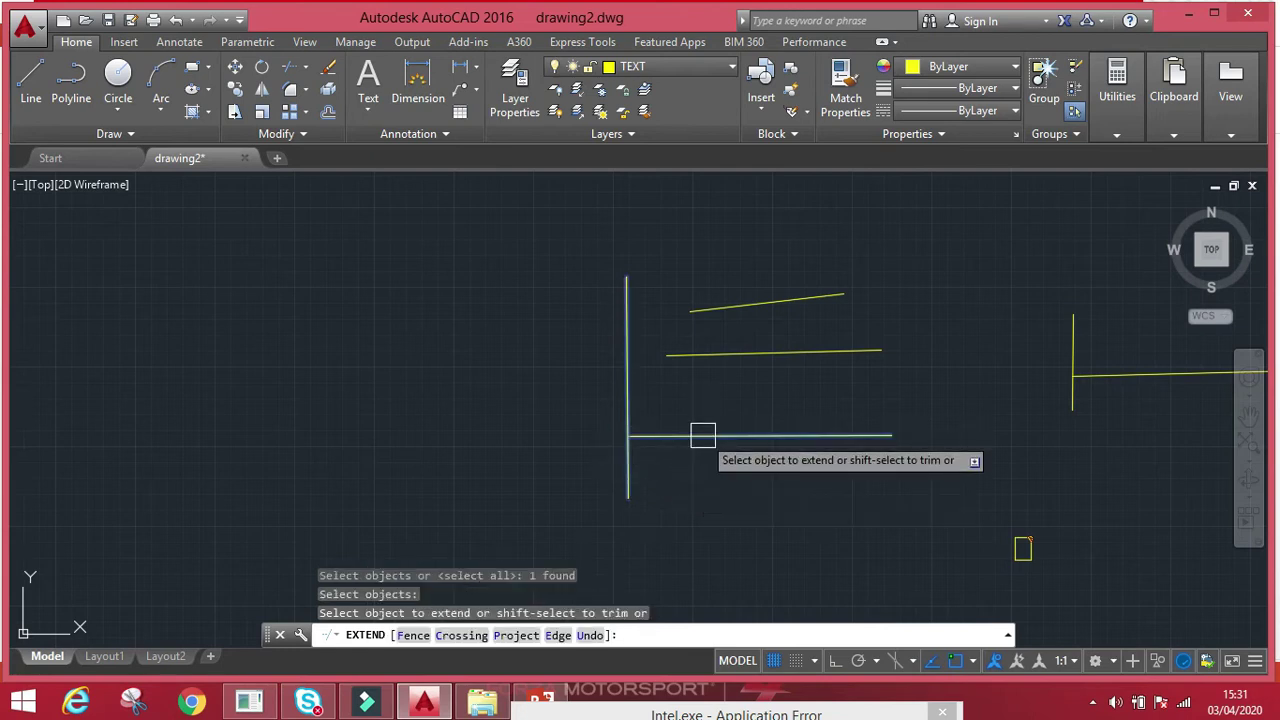
left_click(792, 352)
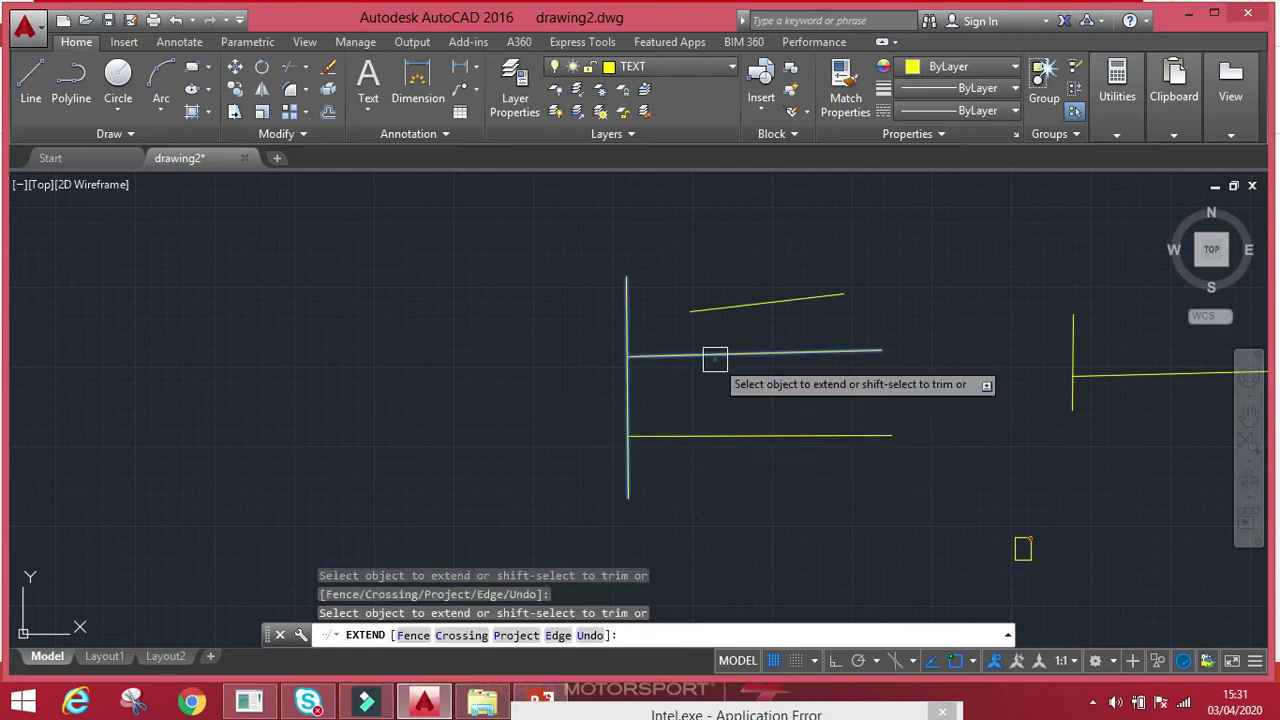
left_click(715, 308)
scroll(768, 330, "down", 1)
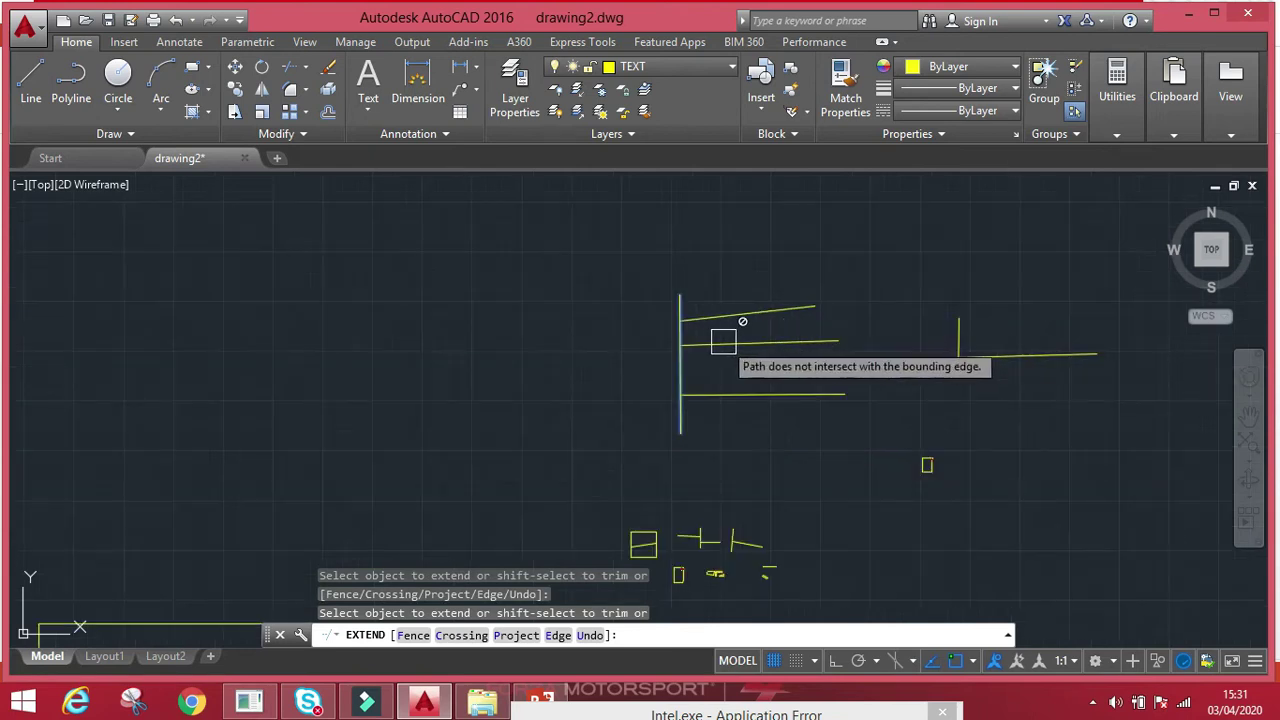
middle_click_drag(779, 319, 798, 314)
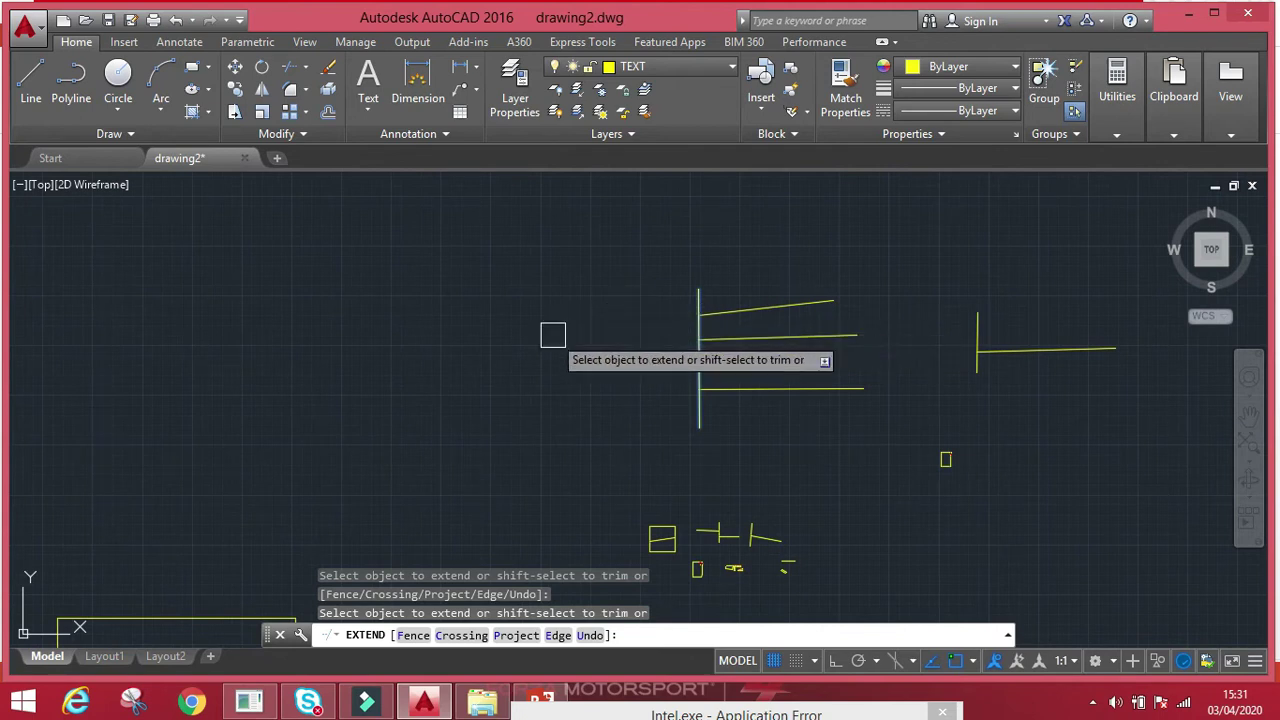
middle_click_drag(578, 368, 694, 370)
key("Escape")
- Draw a wide rectangle in the empty space left of the three extended lines
type("rec")
key("Return")
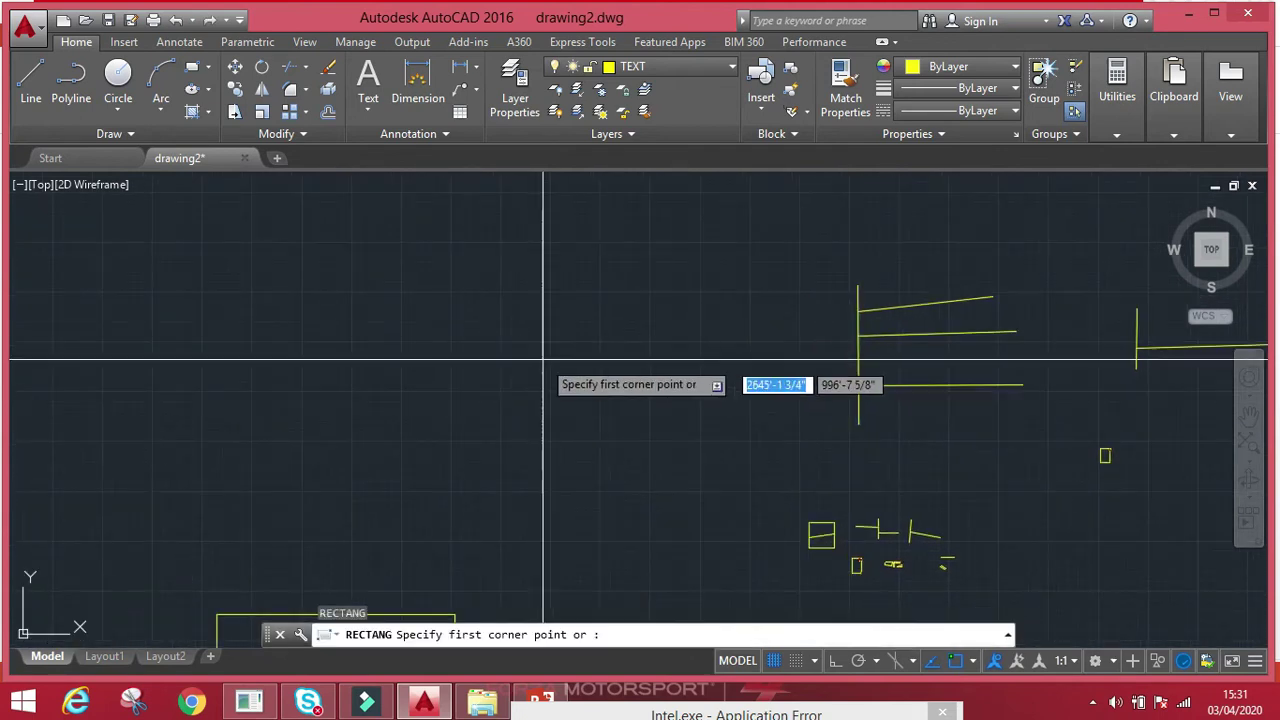
left_click(539, 302)
left_click(777, 428)
key("Escape")
key("Escape")
- Draw a short horizontal line inside the wide rectangle, touching none of its sides
type("l")
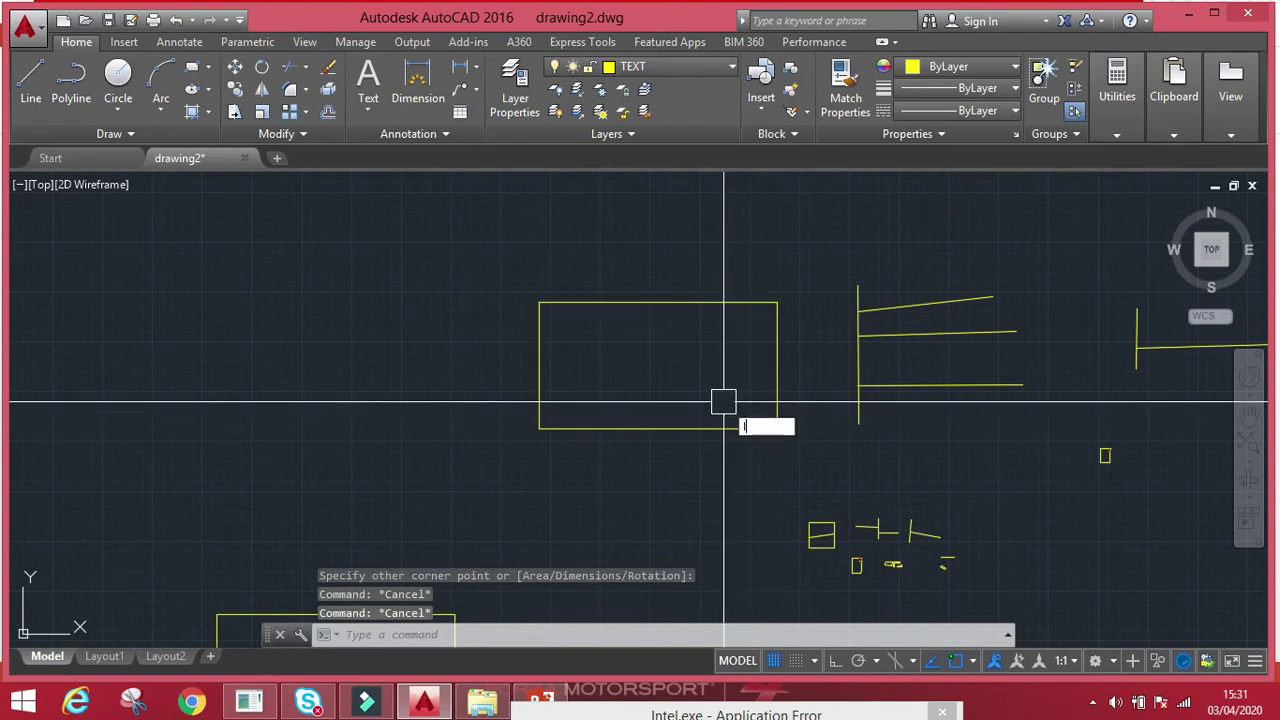
key("Return")
left_click(750, 372)
left_click(596, 372)
key("Escape")
scroll(594, 368, "up", 2)
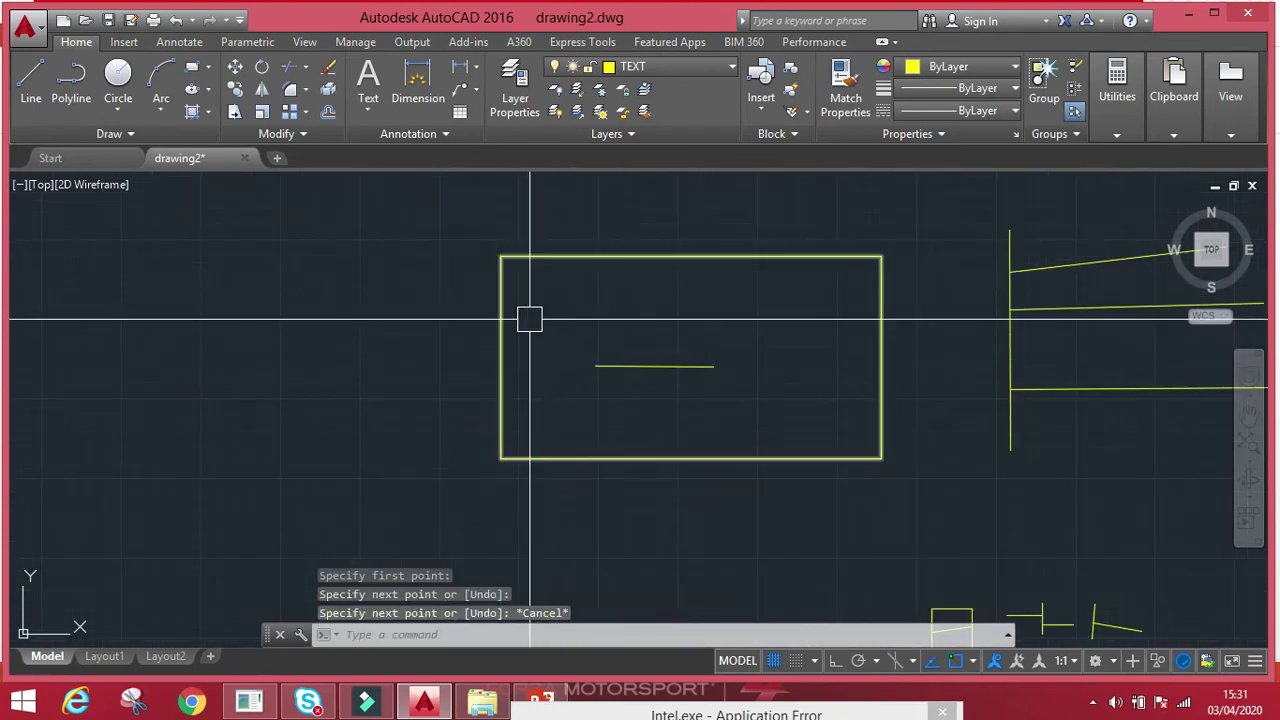
key("Escape")
key("Escape")
key("Escape")
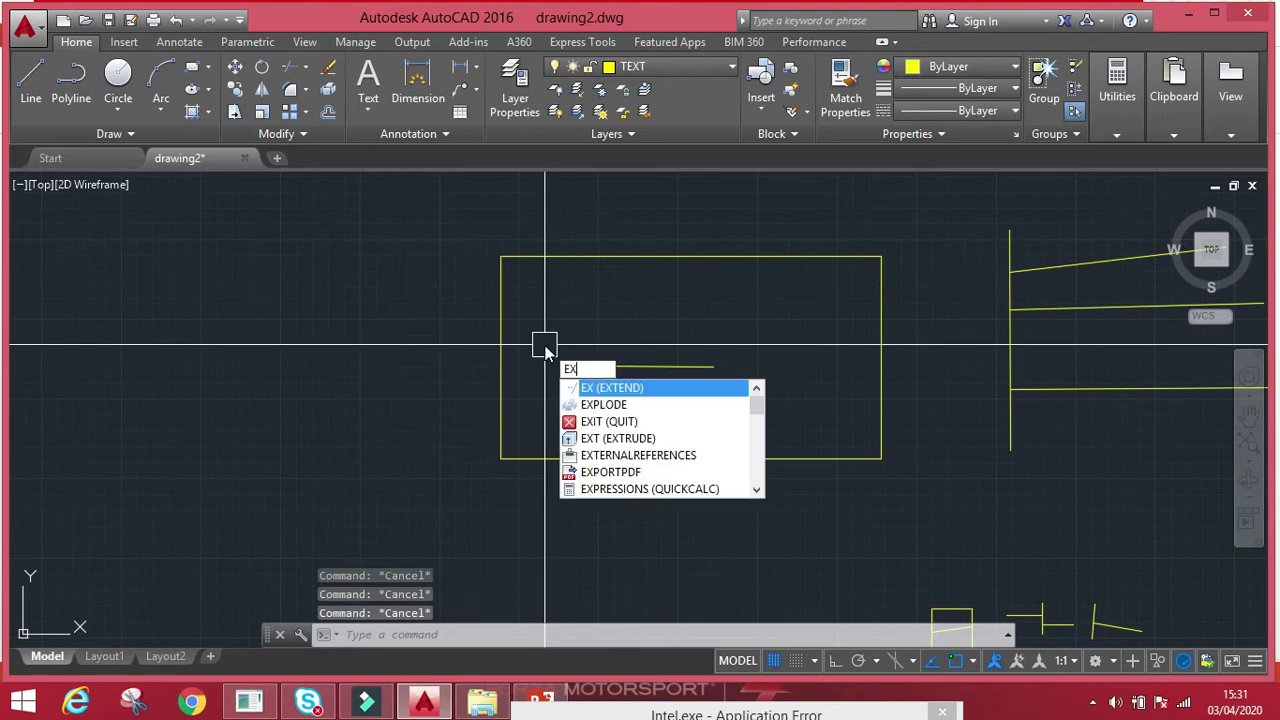
- Extend both ends of the inner line to the left and right sides of the rectangle, using the rectangle as the boundary
key("Return")
left_click(498, 361)
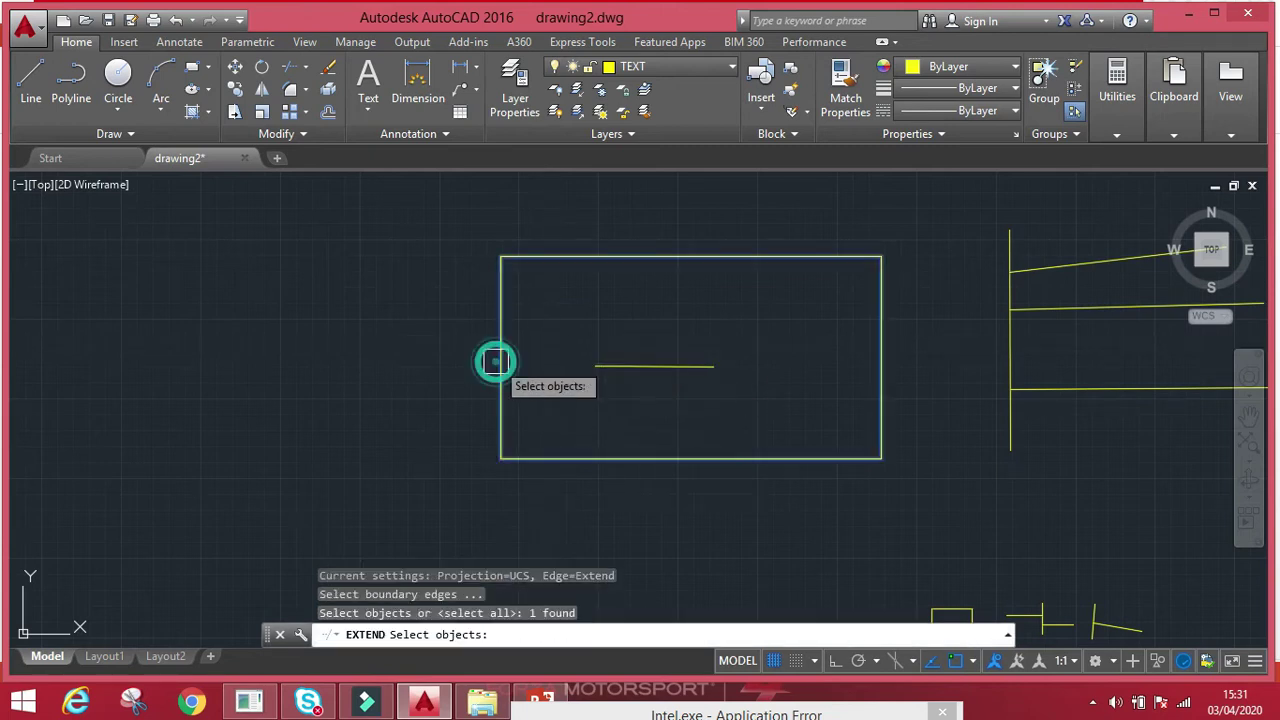
key("Return")
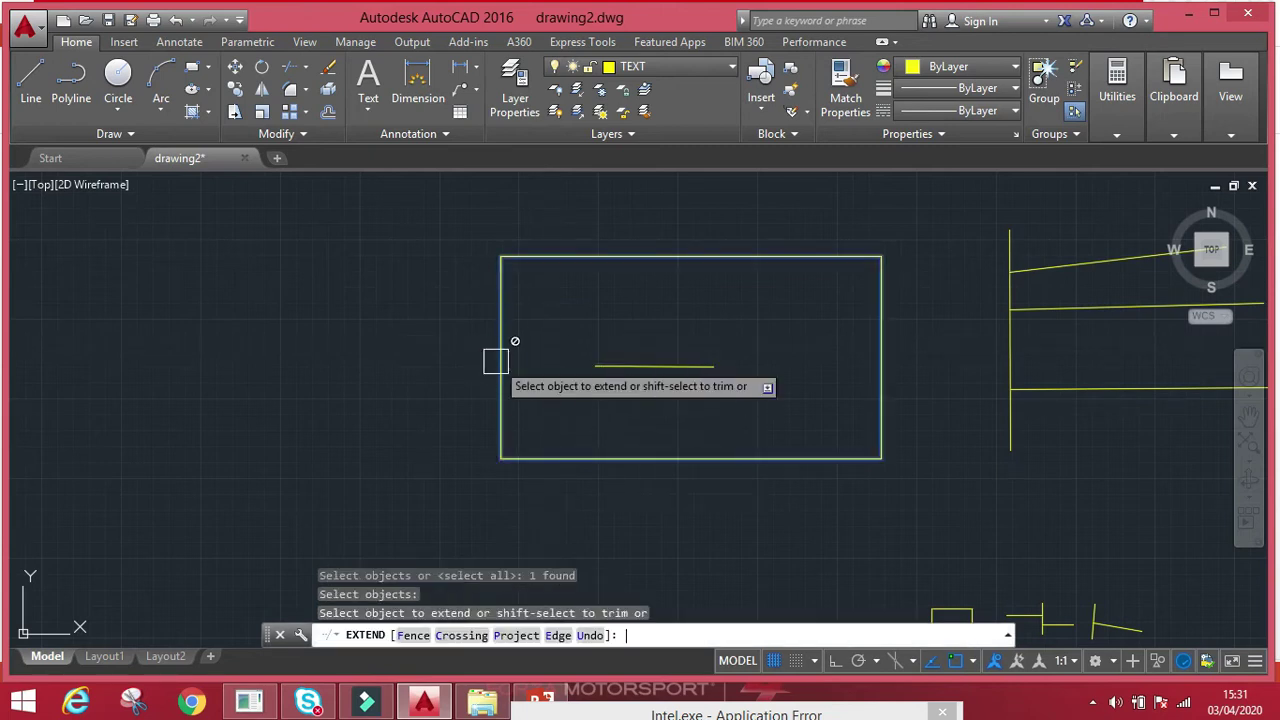
left_click(612, 371)
left_click(734, 372)
left_click(708, 352)
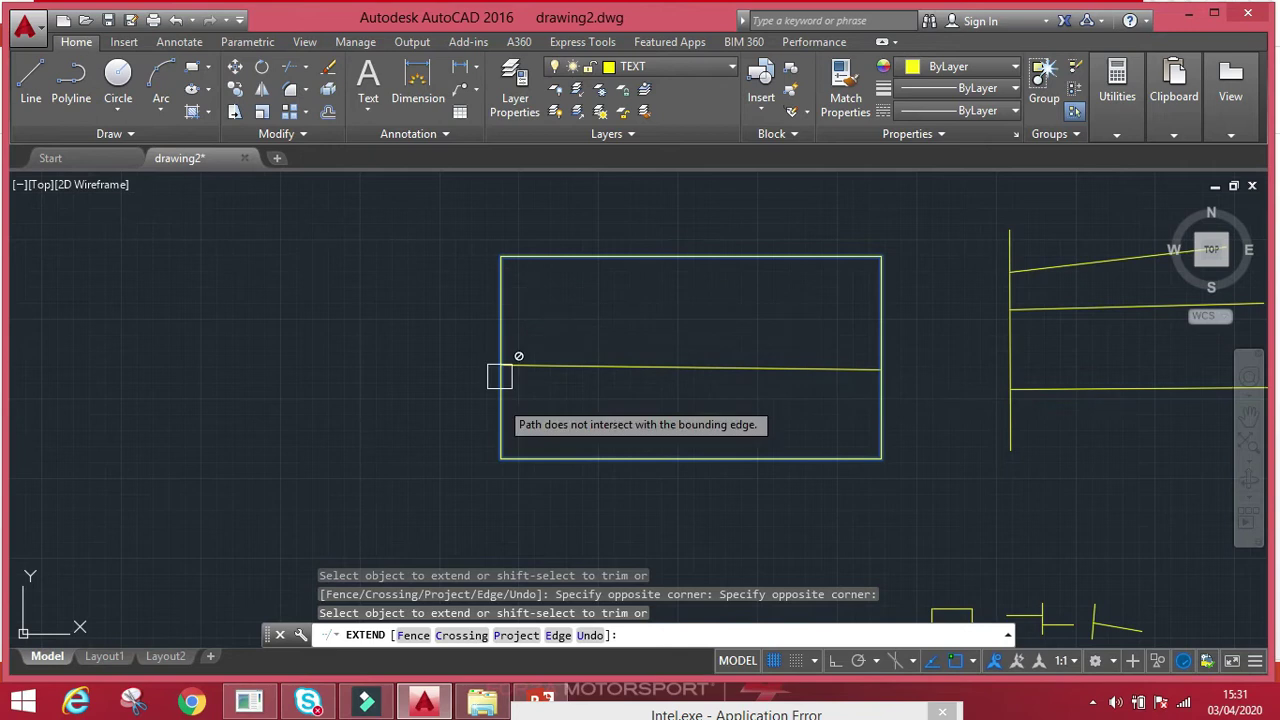
key("Escape")
- Delete the divided rectangle and both groups of extended lines with one crossing selection
scroll(889, 355, "down", 4)
middle_click_drag(889, 355, 628, 346)
left_click(986, 289)
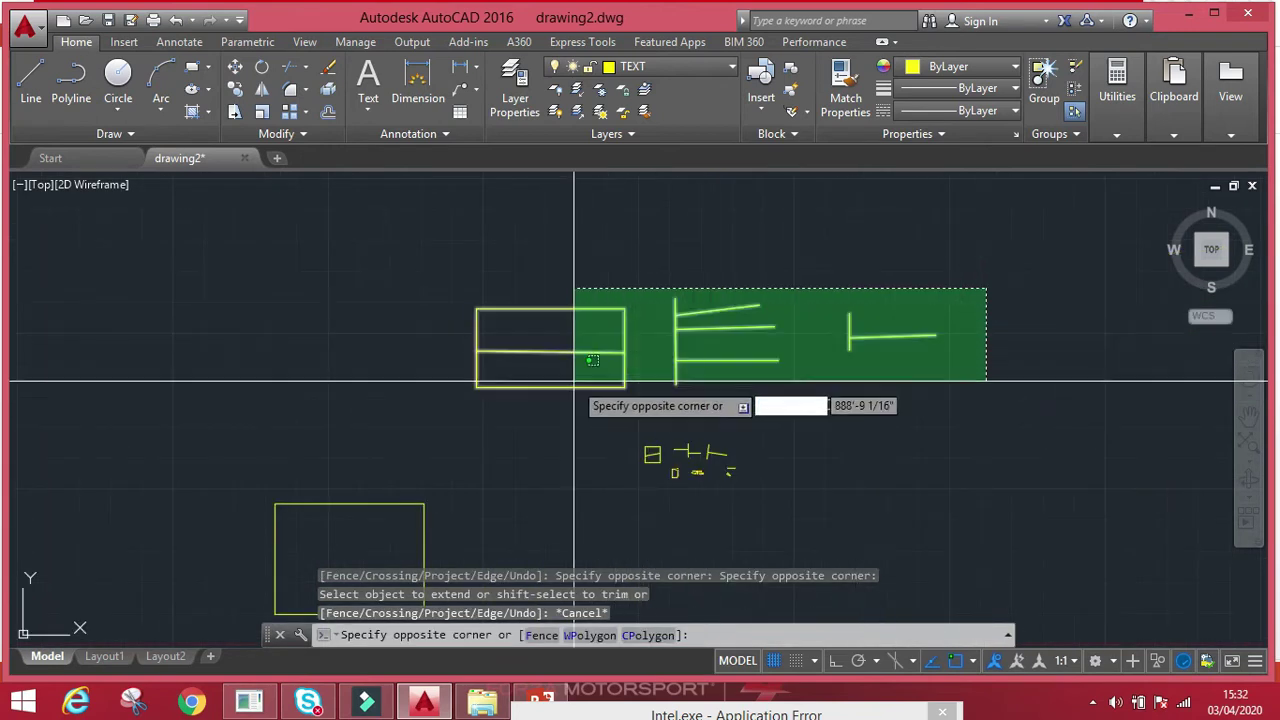
left_click(444, 389)
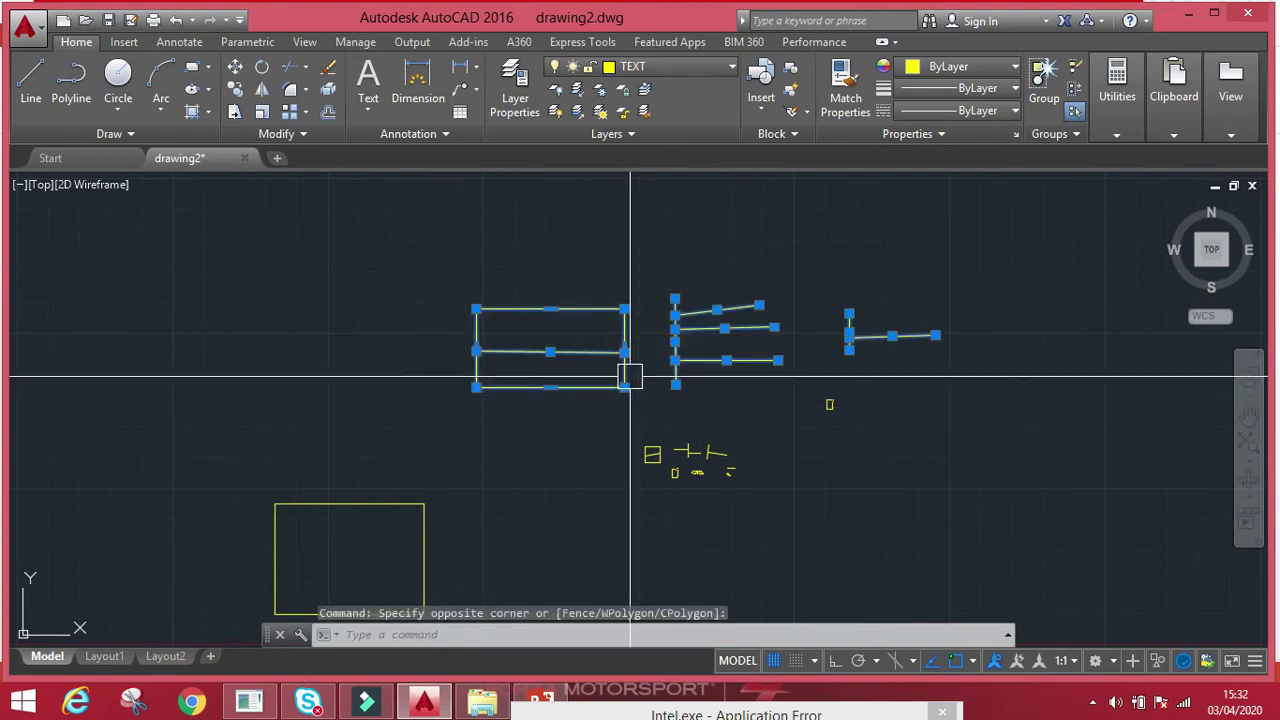
key("Delete")
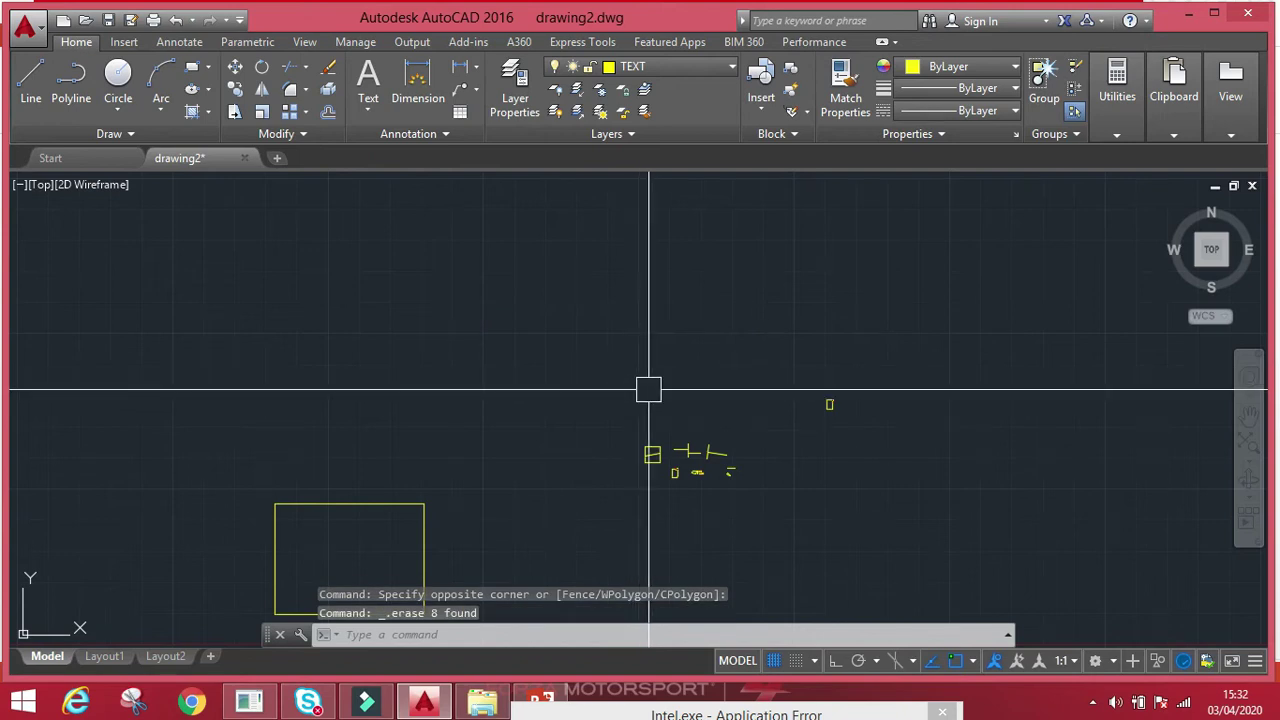
- Draw a rectangle 20' wide and 30' high in the empty area to the right of the small shapes
scroll(724, 369, "down", 2)
scroll(725, 366, "down", 2)
middle_click_drag(688, 371, 554, 394)
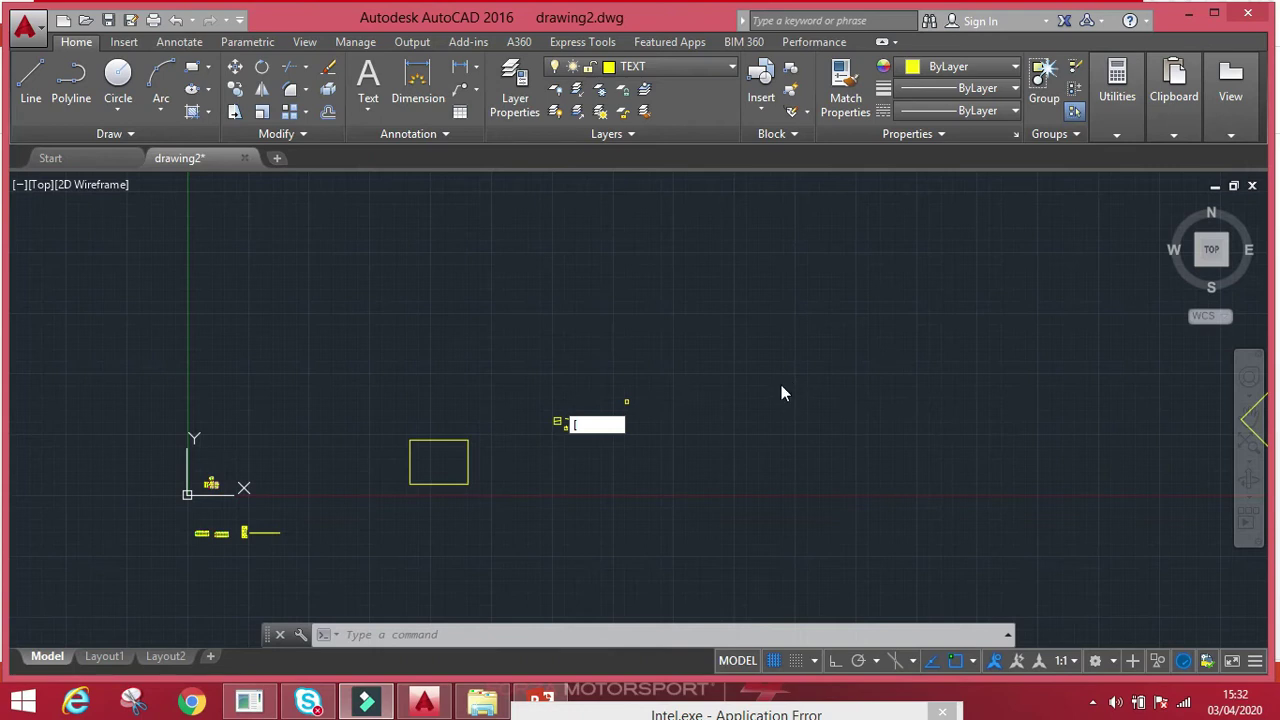
left_click(770, 335)
key("Escape")
key("space")
left_click(719, 358)
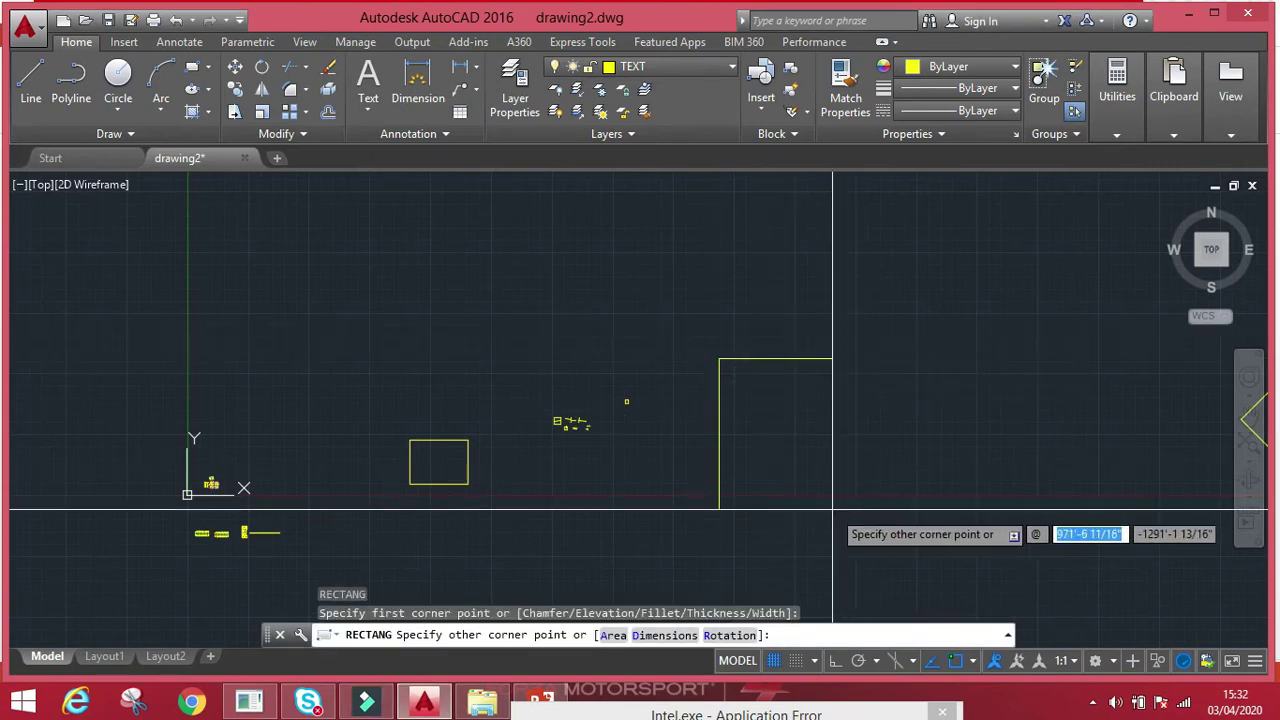
type("20'")
key("Tab")
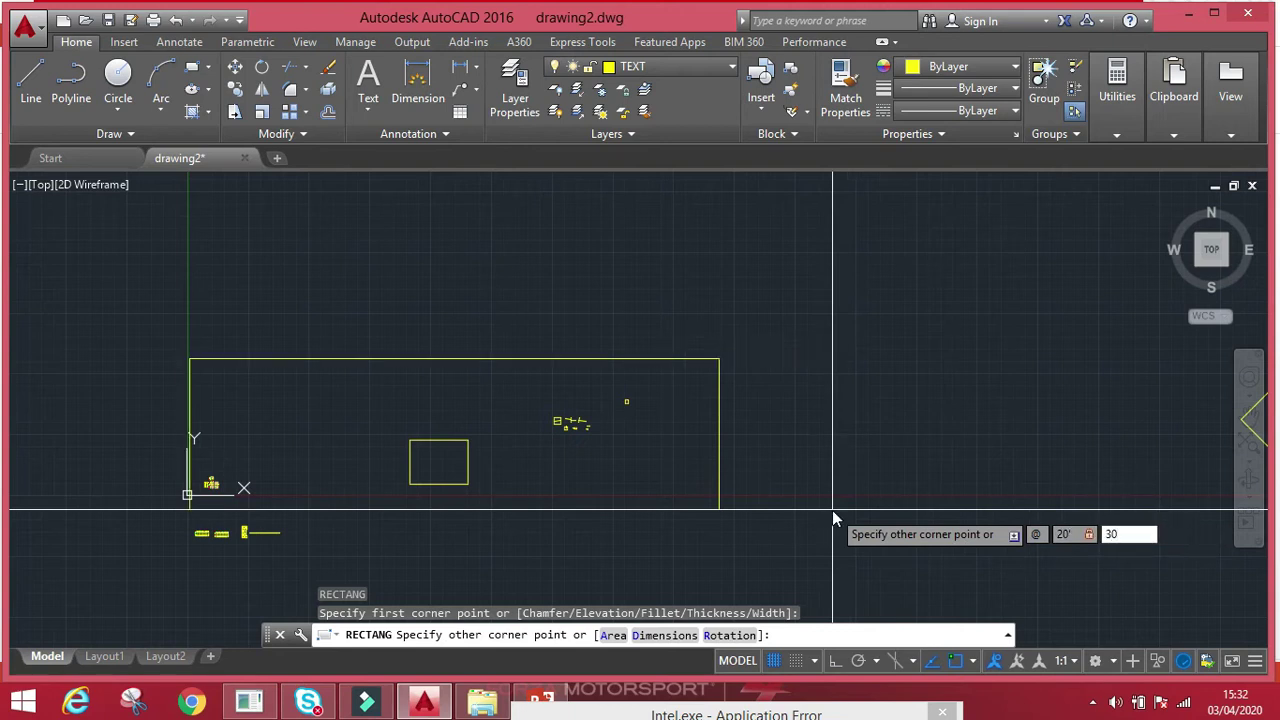
type("30'")
key("Return")
scroll(716, 368, "up", 4)
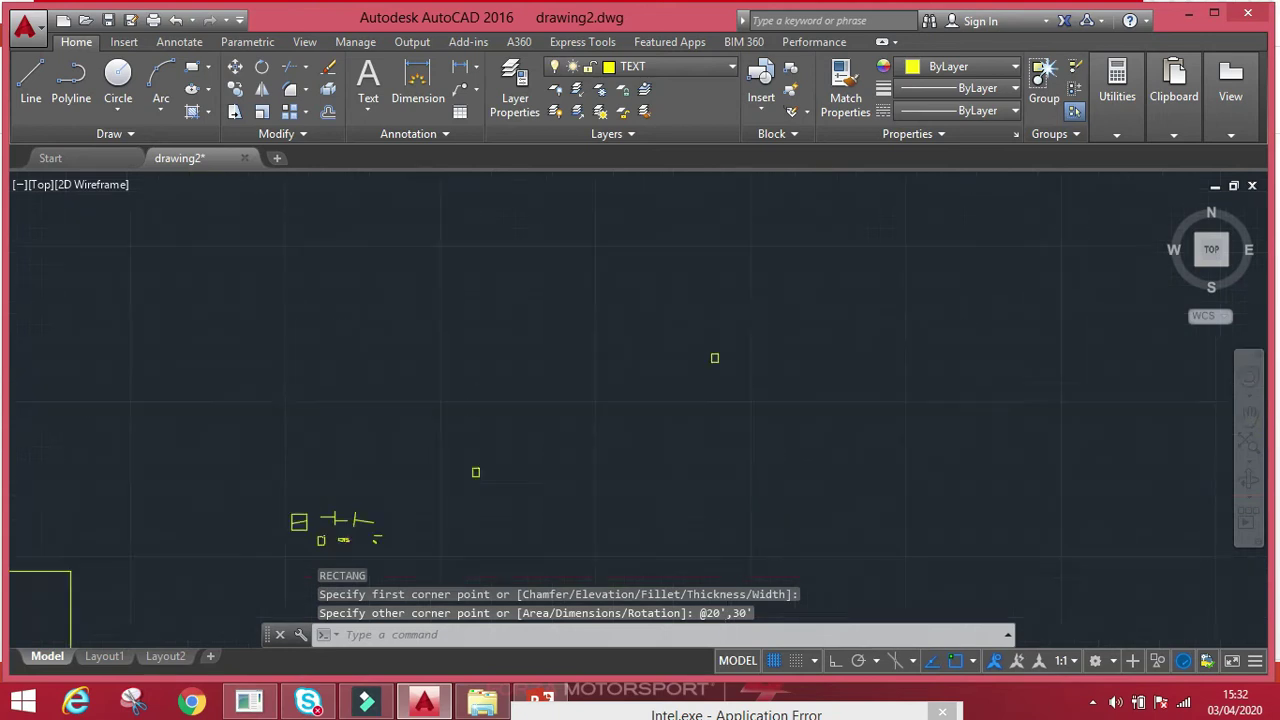
- Chamfer the new rectangle's top-right corner with distances of 3' along the top edge and 4' along the right edge
scroll(716, 369, "up", 2)
middle_click_drag(585, 439, 693, 373)
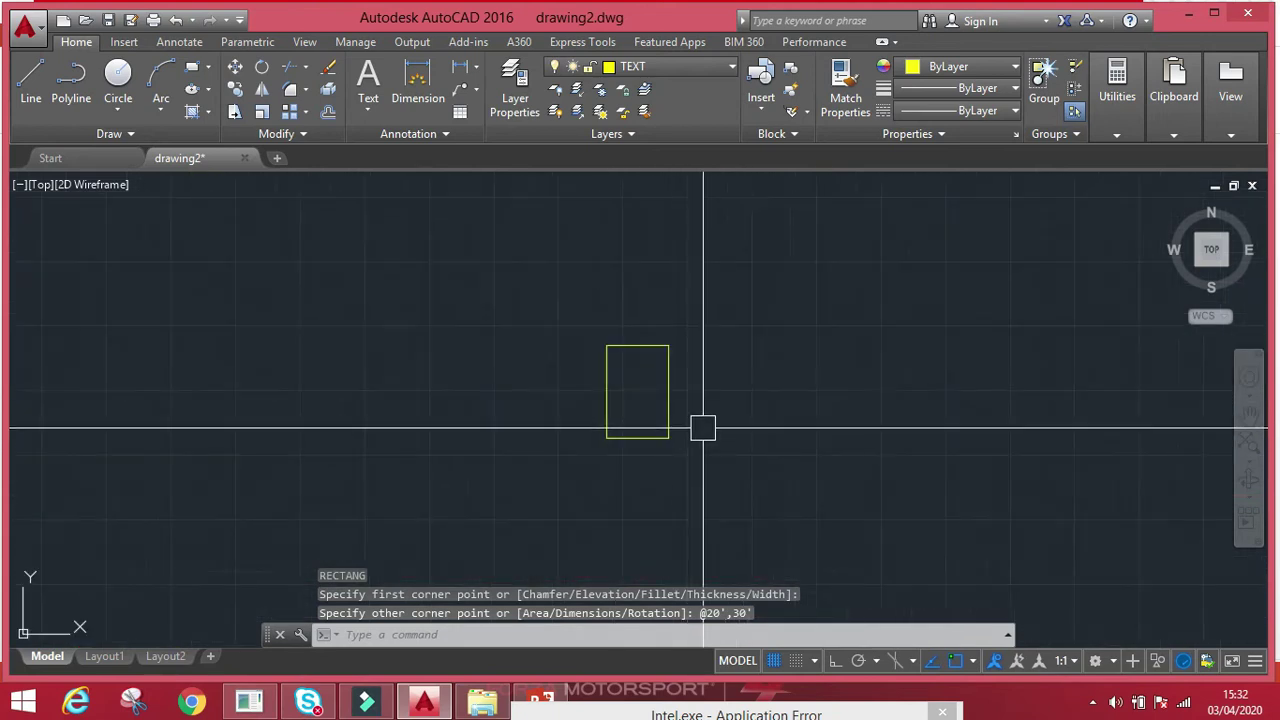
scroll(660, 357, "up", 2)
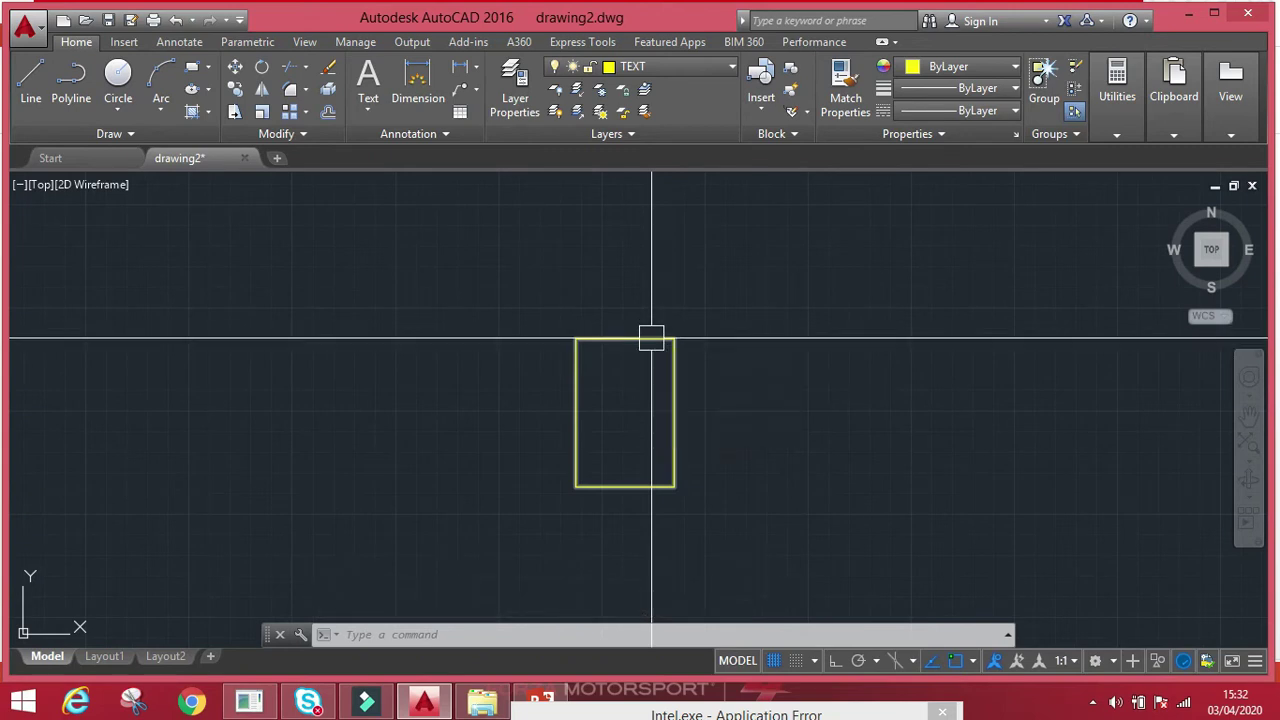
scroll(651, 339, "up", 2)
middle_click_drag(660, 351, 723, 321)
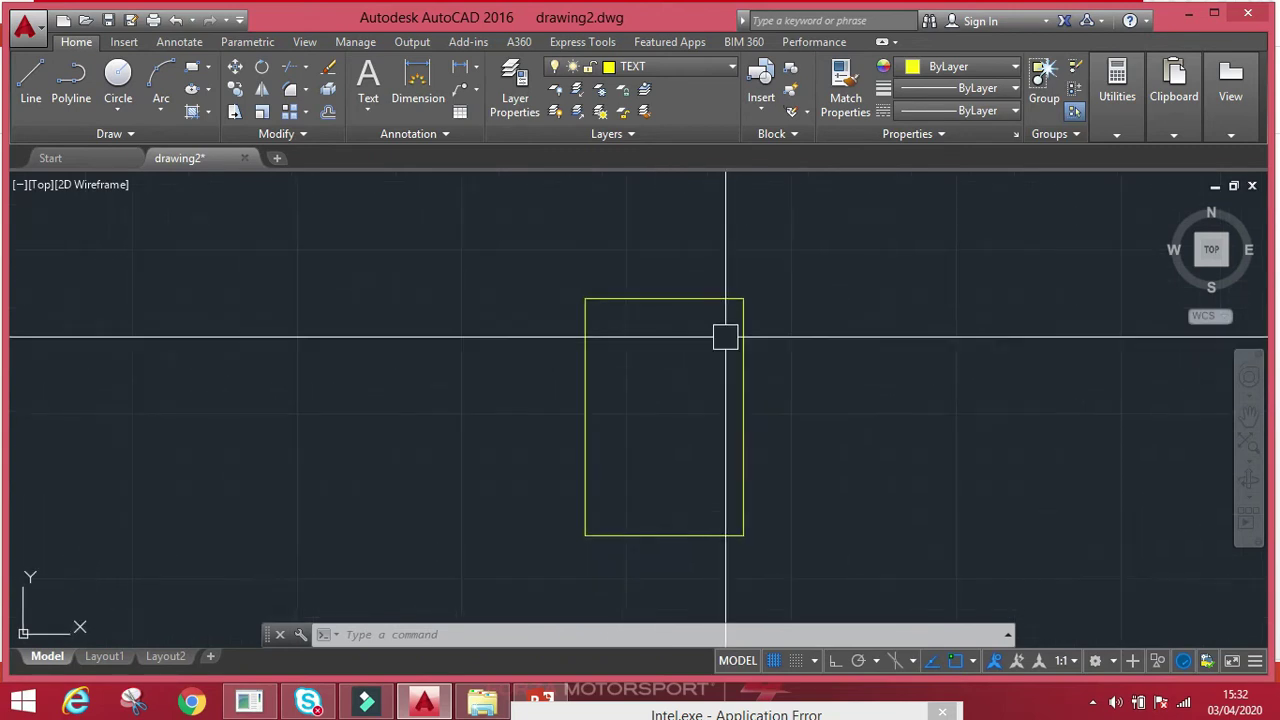
key("Escape")
key("Escape")
key("Escape")
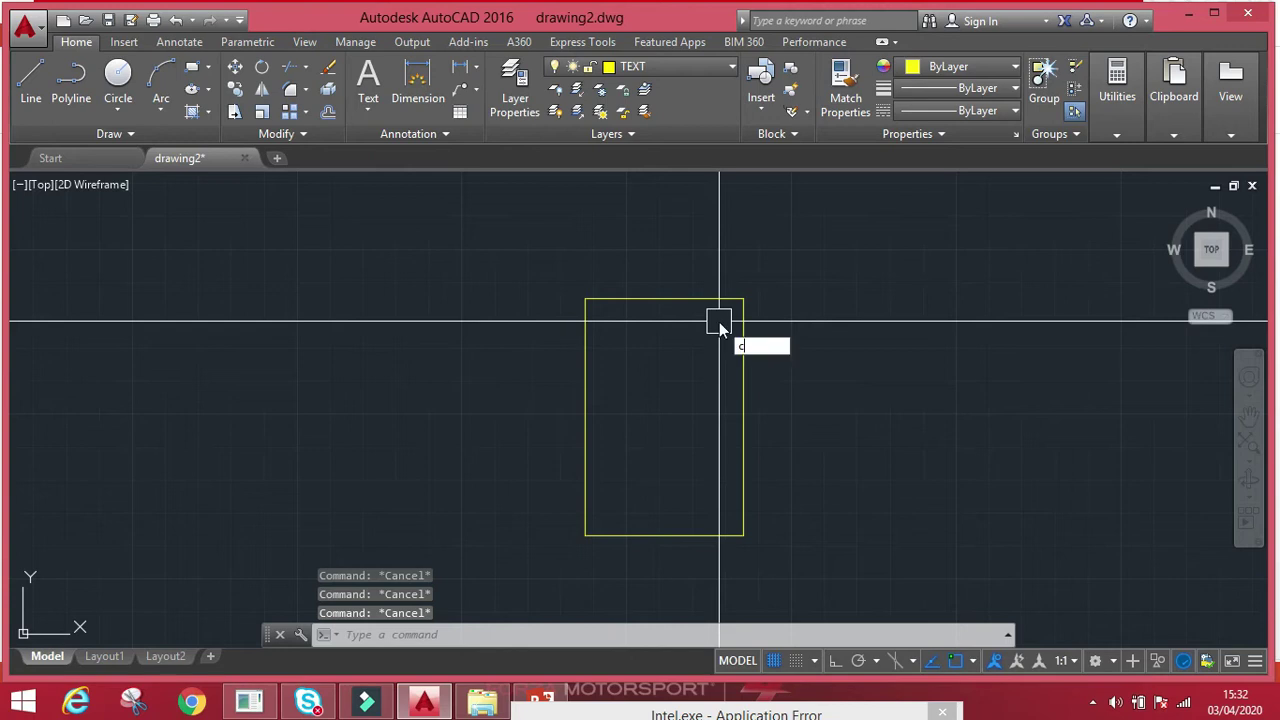
type("chamfer")
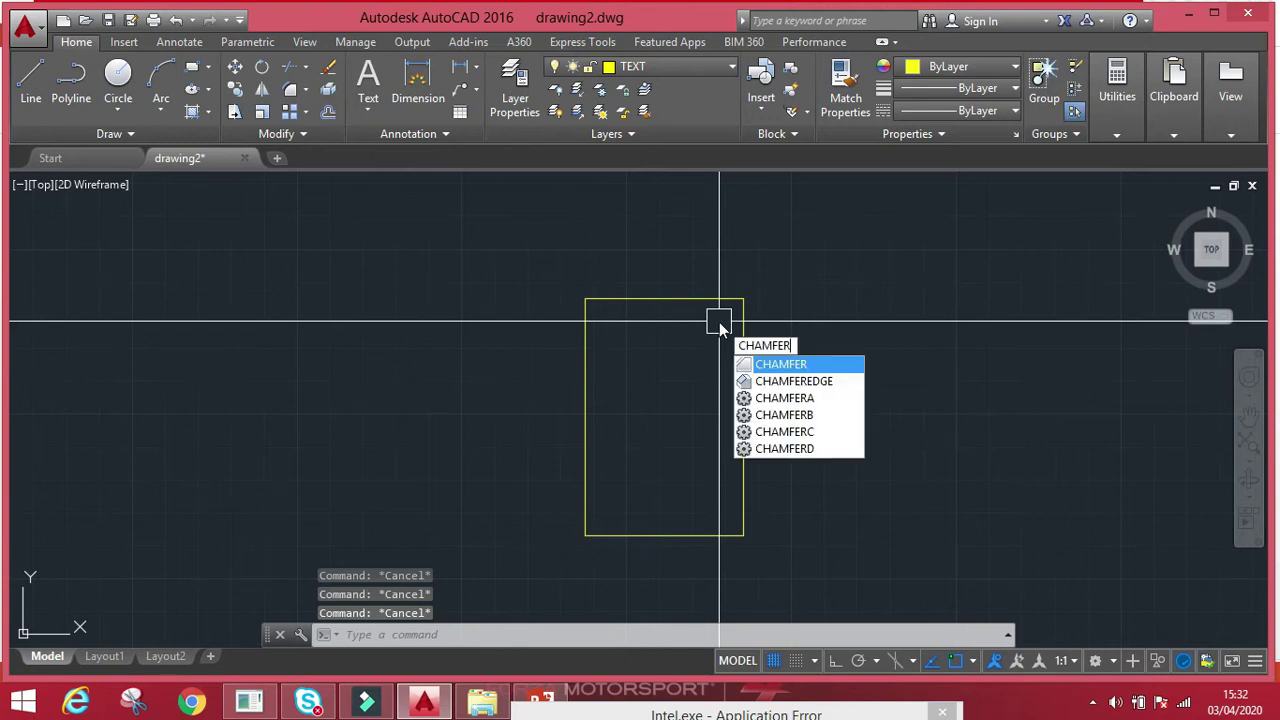
key("Return")
scroll(719, 327, "up", 2)
middle_click_drag(719, 327, 742, 309)
type("d")
key("Return")
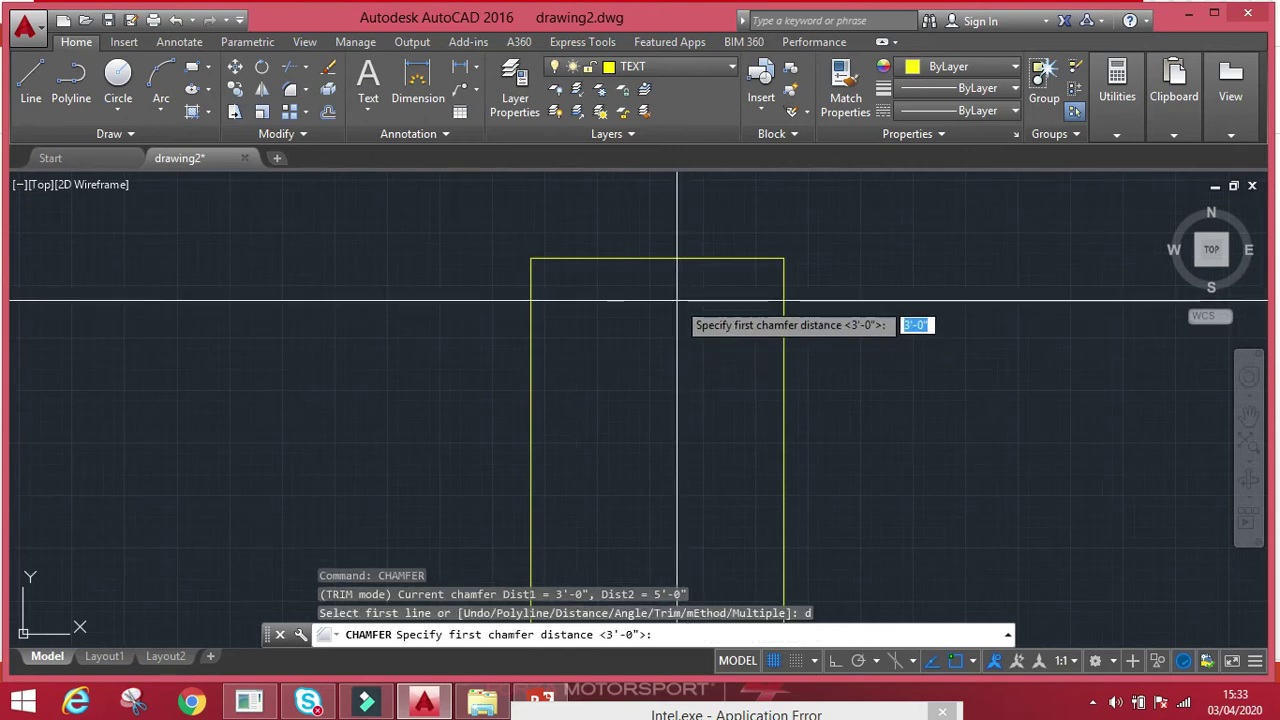
type("3'")
key("Return")
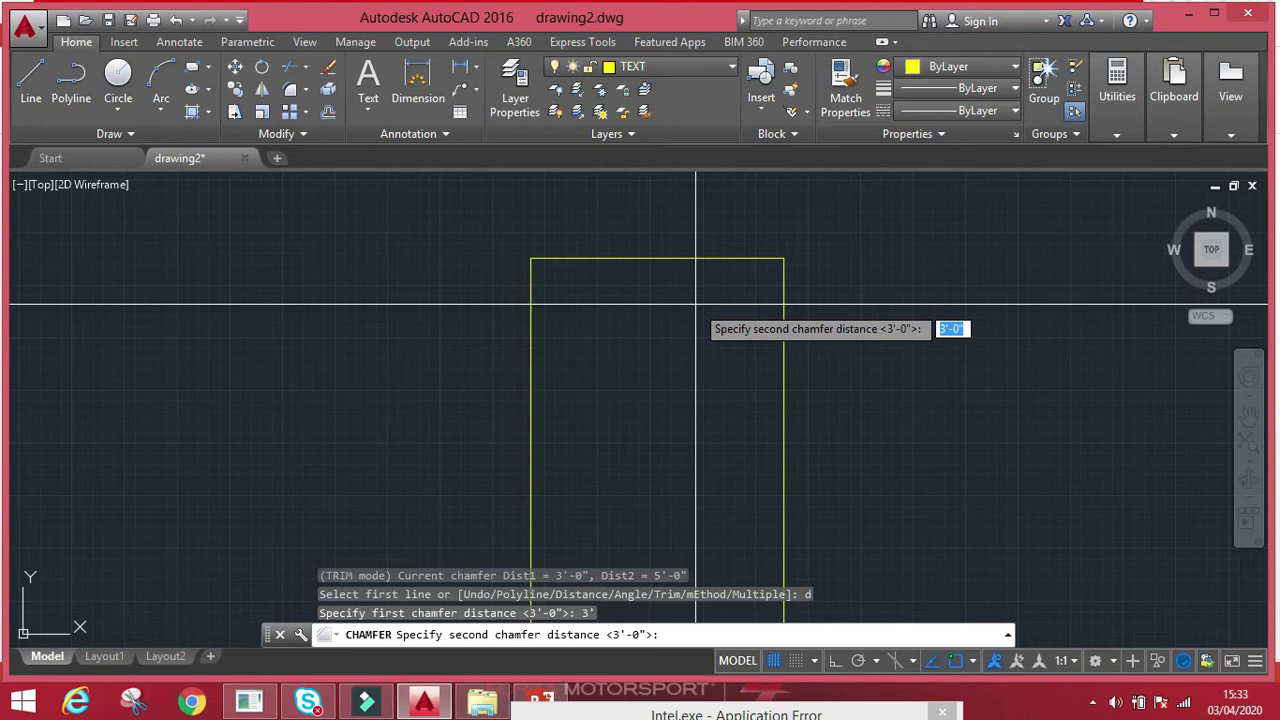
type("4'")
key("Return")
left_click(700, 260)
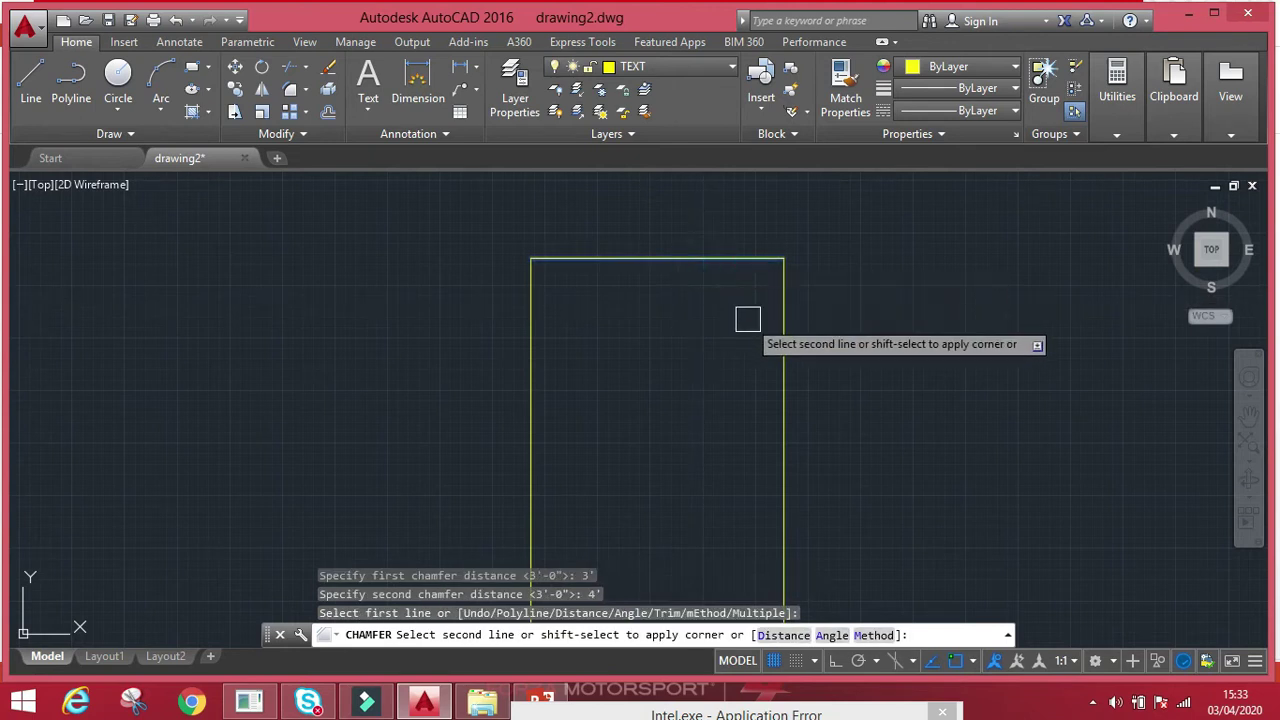
left_click(788, 315)
scroll(766, 277, "up", 2)
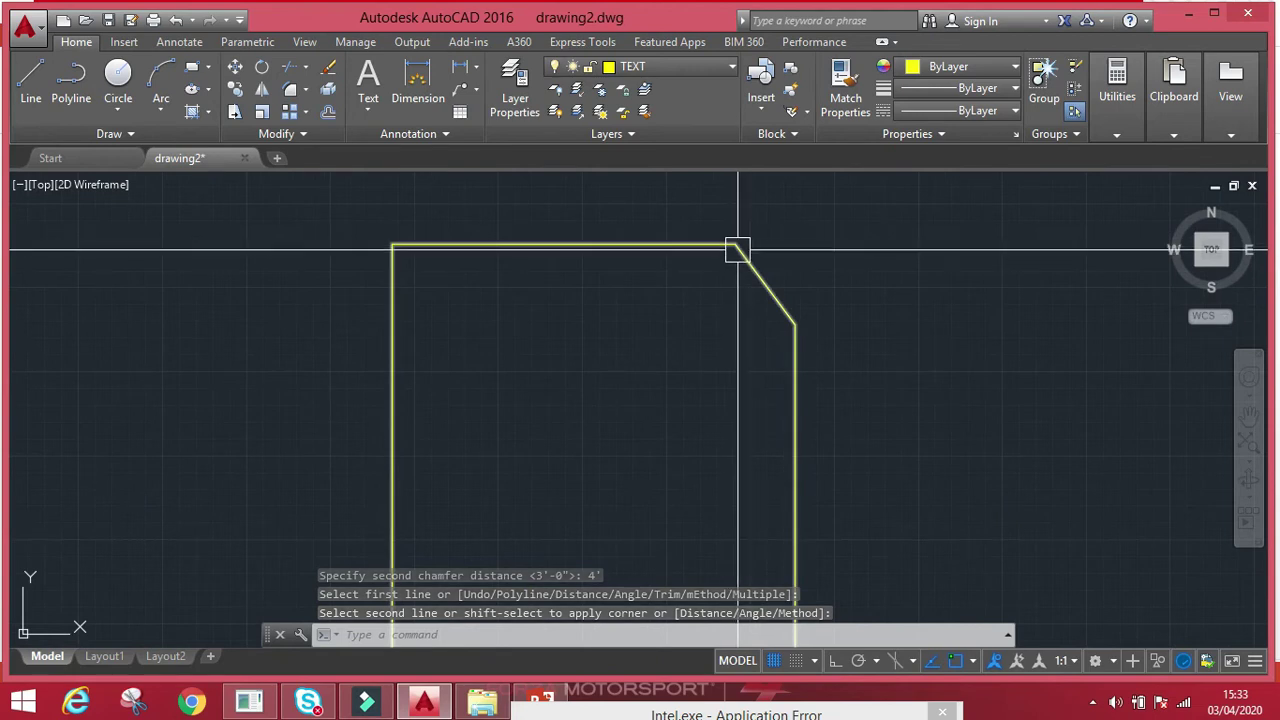
scroll(771, 288, "down", 1)
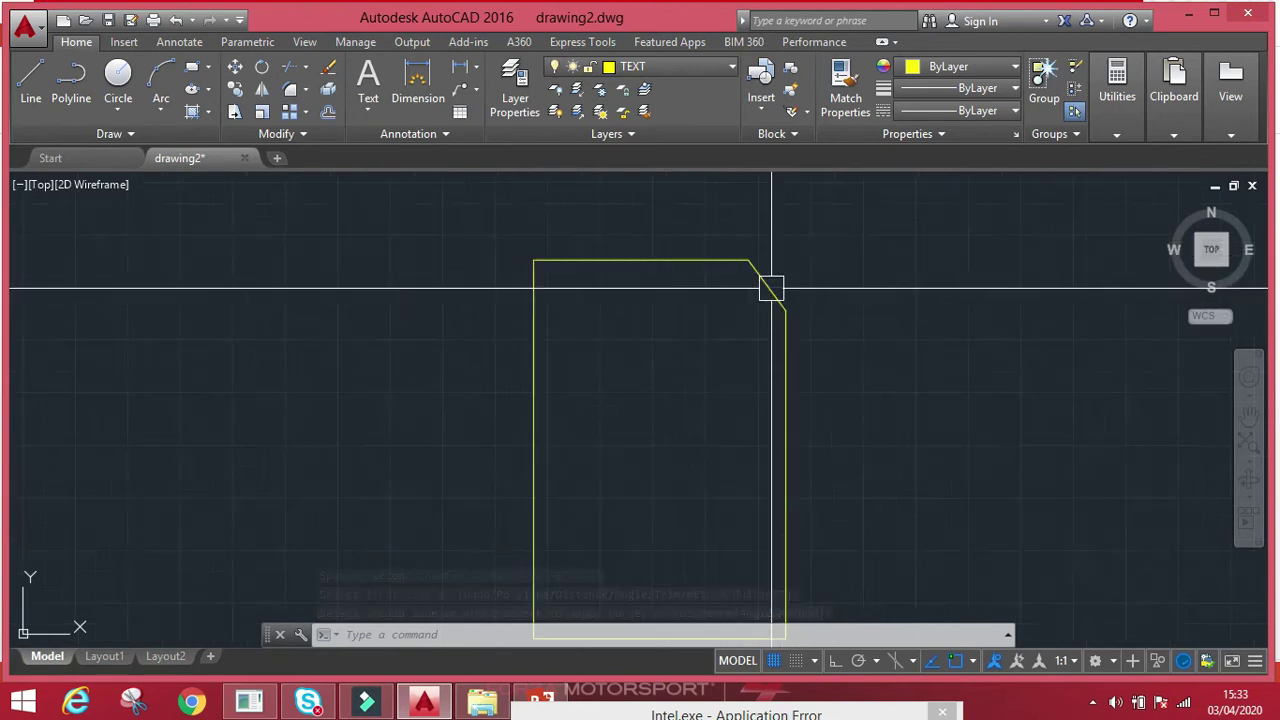
- Undo the chamfer on the rectangle's top-right corner
scroll(771, 288, "up", 2)
mouse_move(762, 290)
middle_mouse_down()
mouse_move(758, 300)
mouse_move(875, 294)
middle_mouse_up()
key("Escape")
key("Escape")
key("ctrl+z")
key("ctrl+z")
scroll(722, 322, "up", 3)
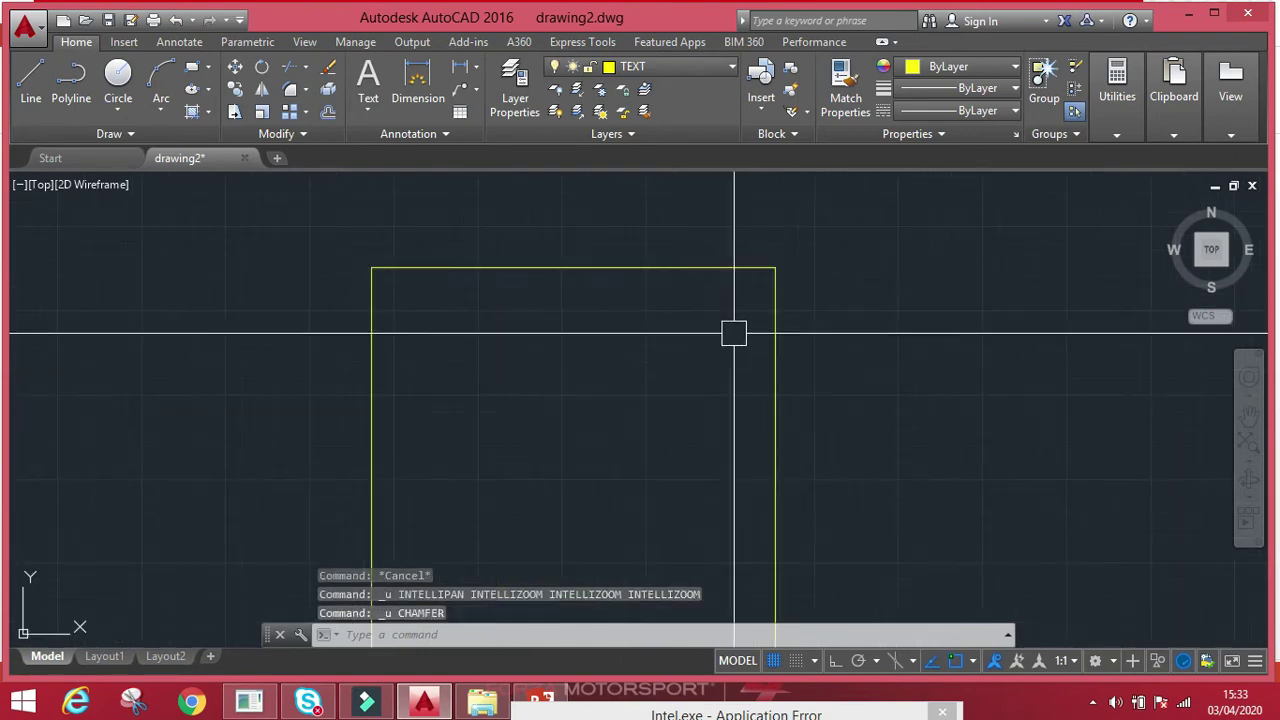
- Chamfer the rectangle's top-right corner with distances of 4' along the top edge and 5' along the right edge
key("Escape")
key("Escape")
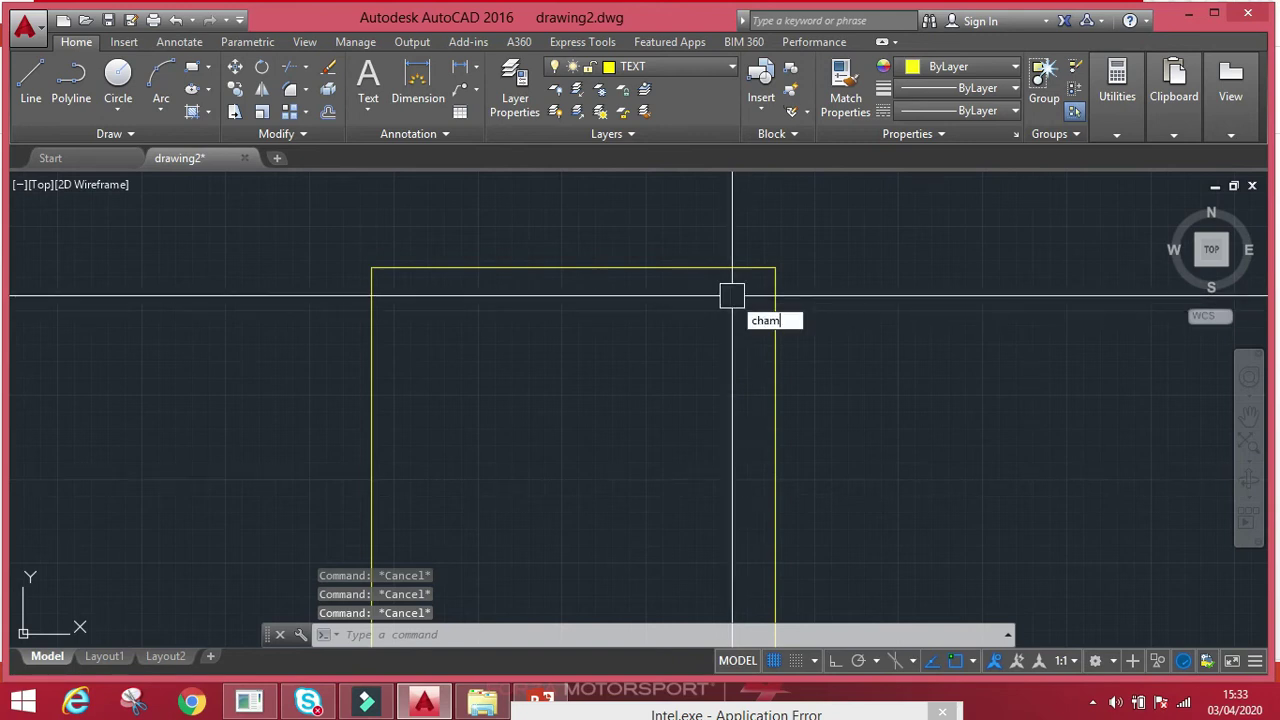
key("Return")
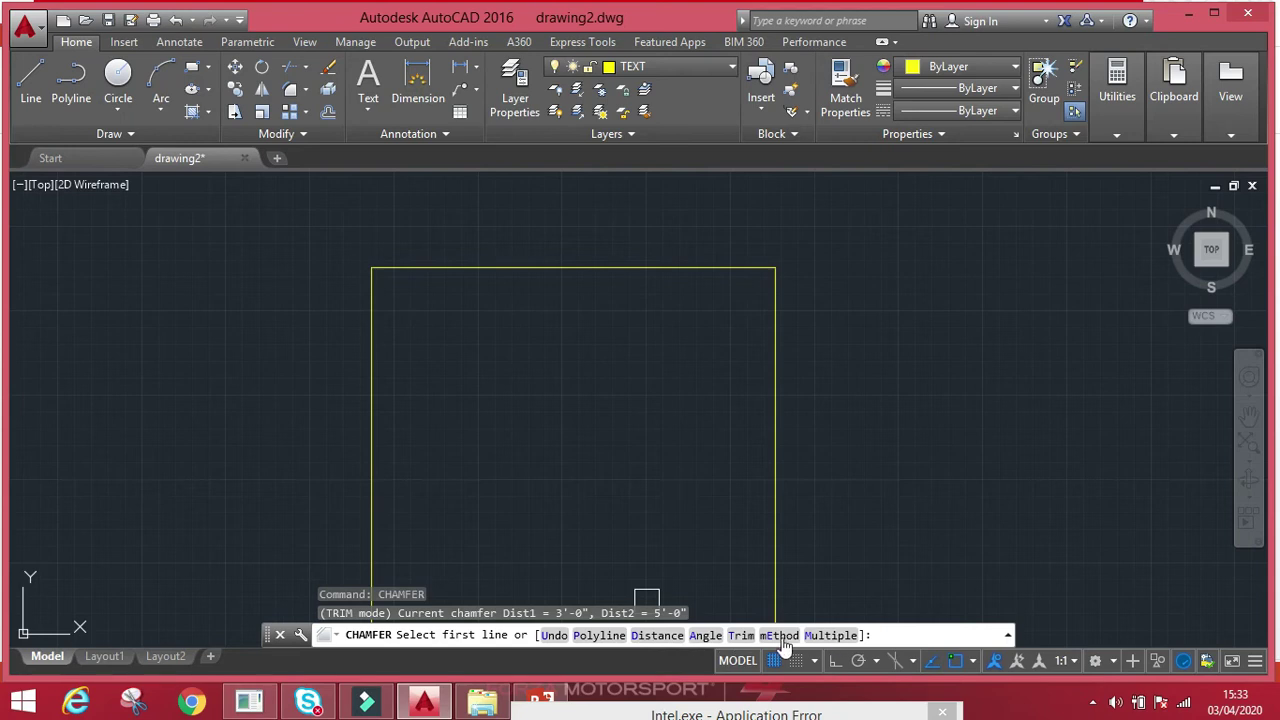
left_click(656, 637)
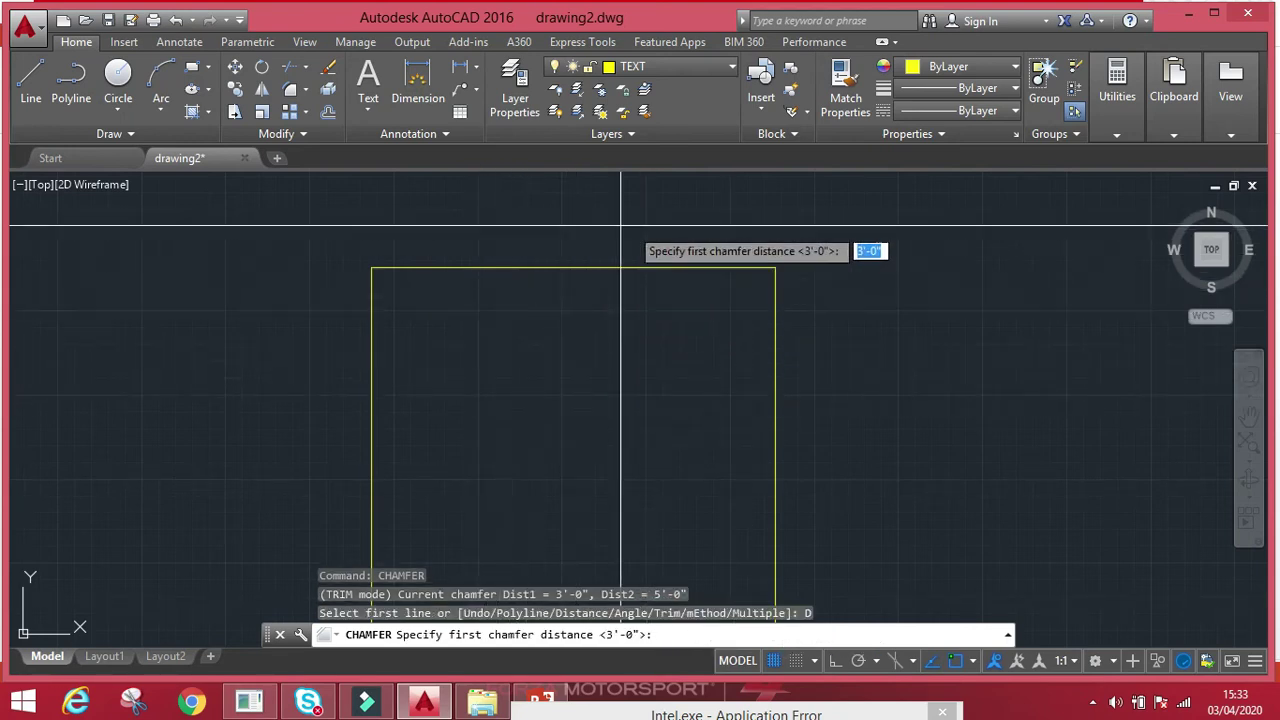
key("Return")
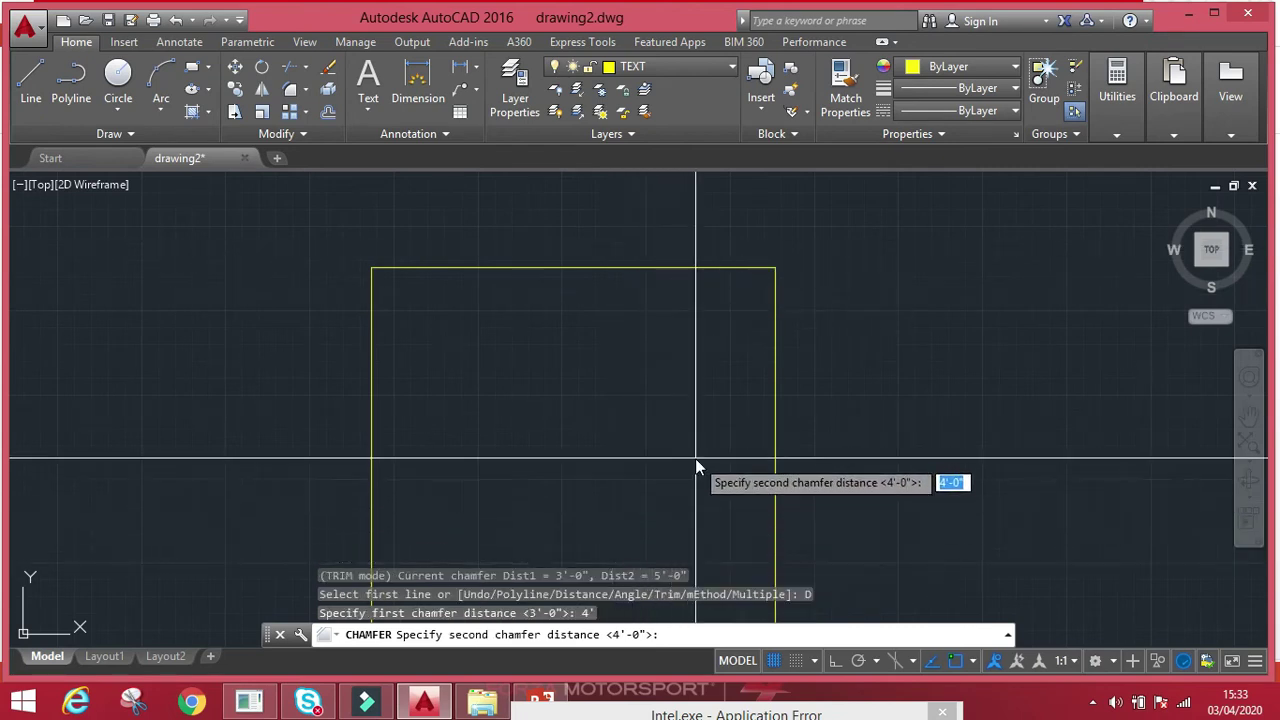
type("5'")
key("Return")
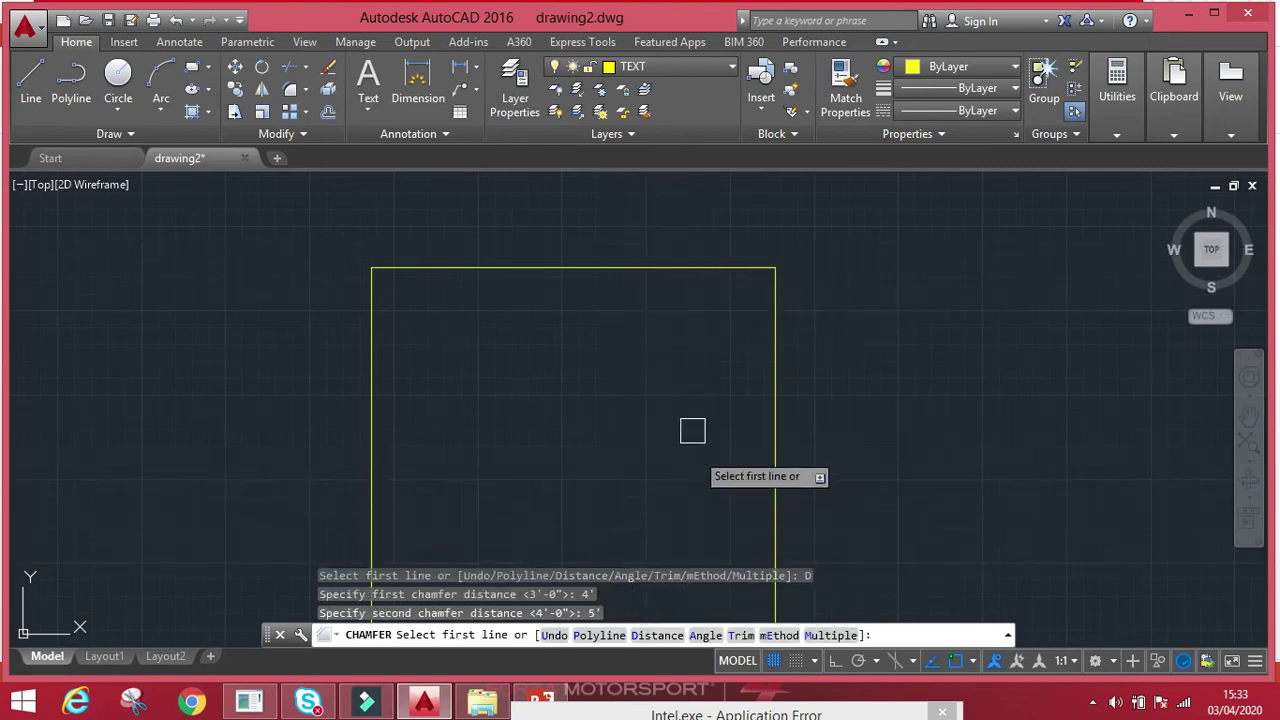
left_click(667, 272)
left_click(773, 385)
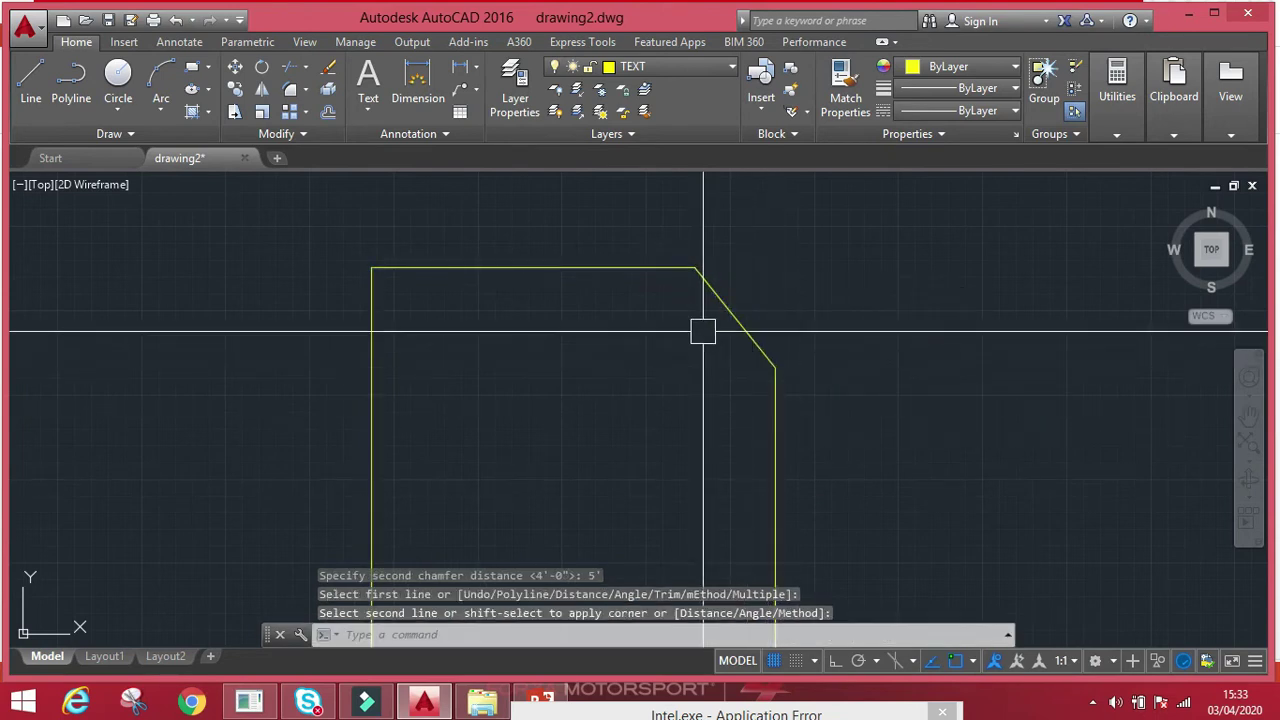
- Add a linear dimension for the chamfer's horizontal extent, placed above the top edge
key("Escape")
key("Escape")
type("li")
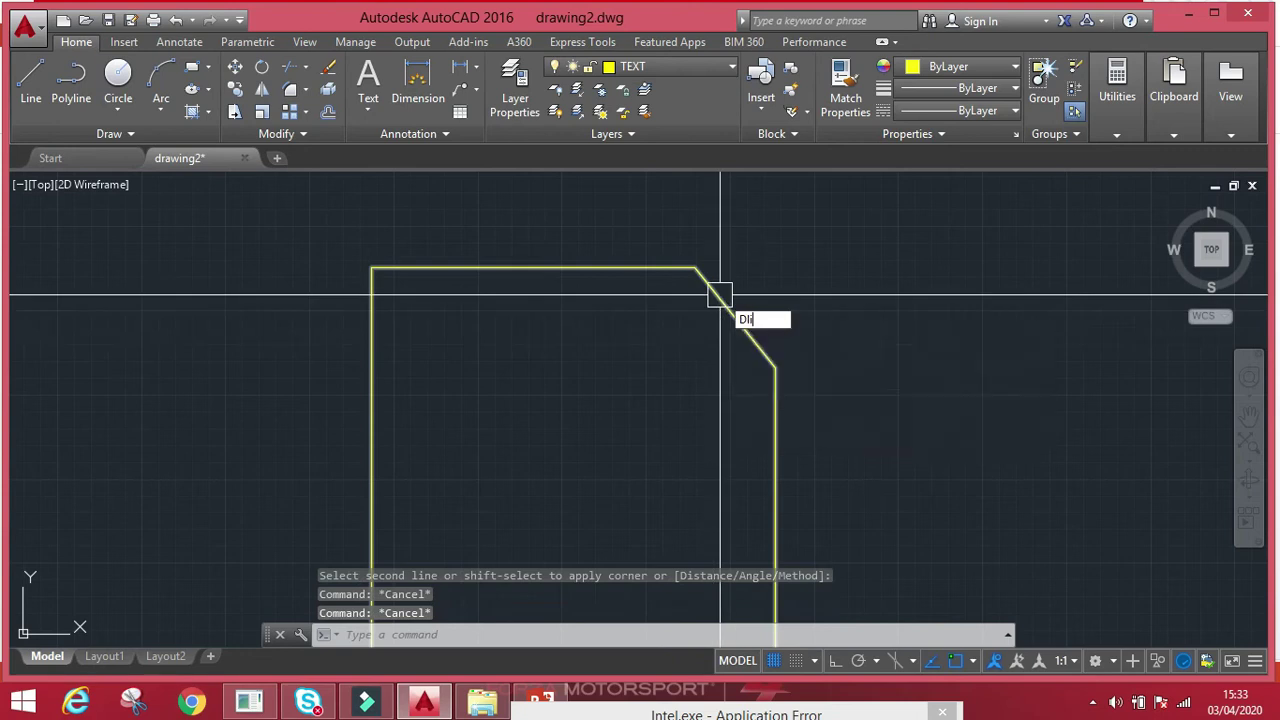
key("Return")
left_click(707, 267)
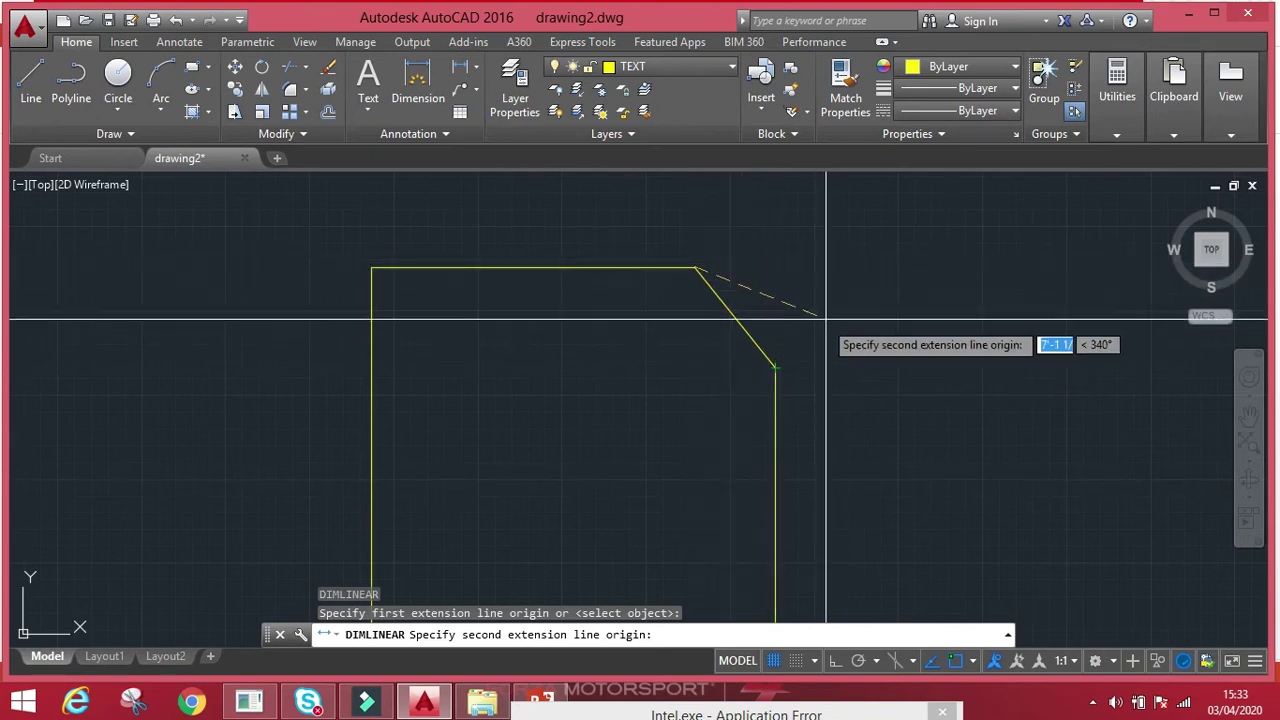
left_click(775, 368)
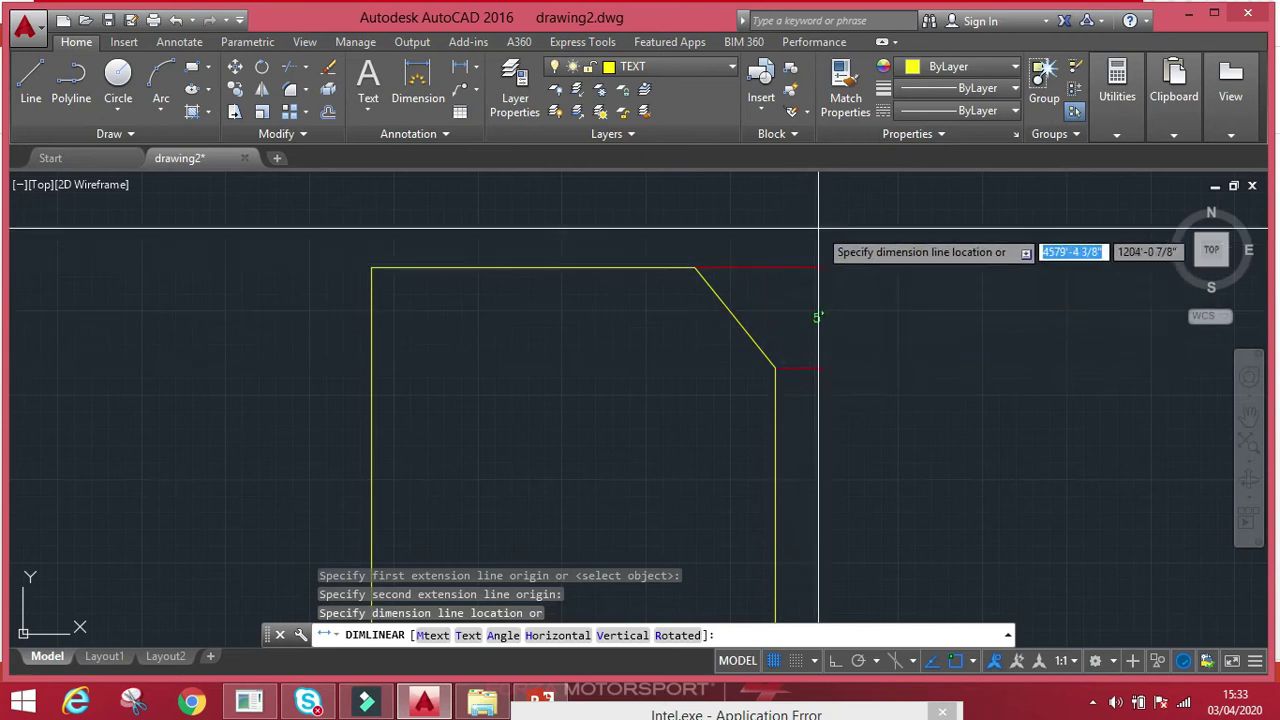
left_click(737, 223)
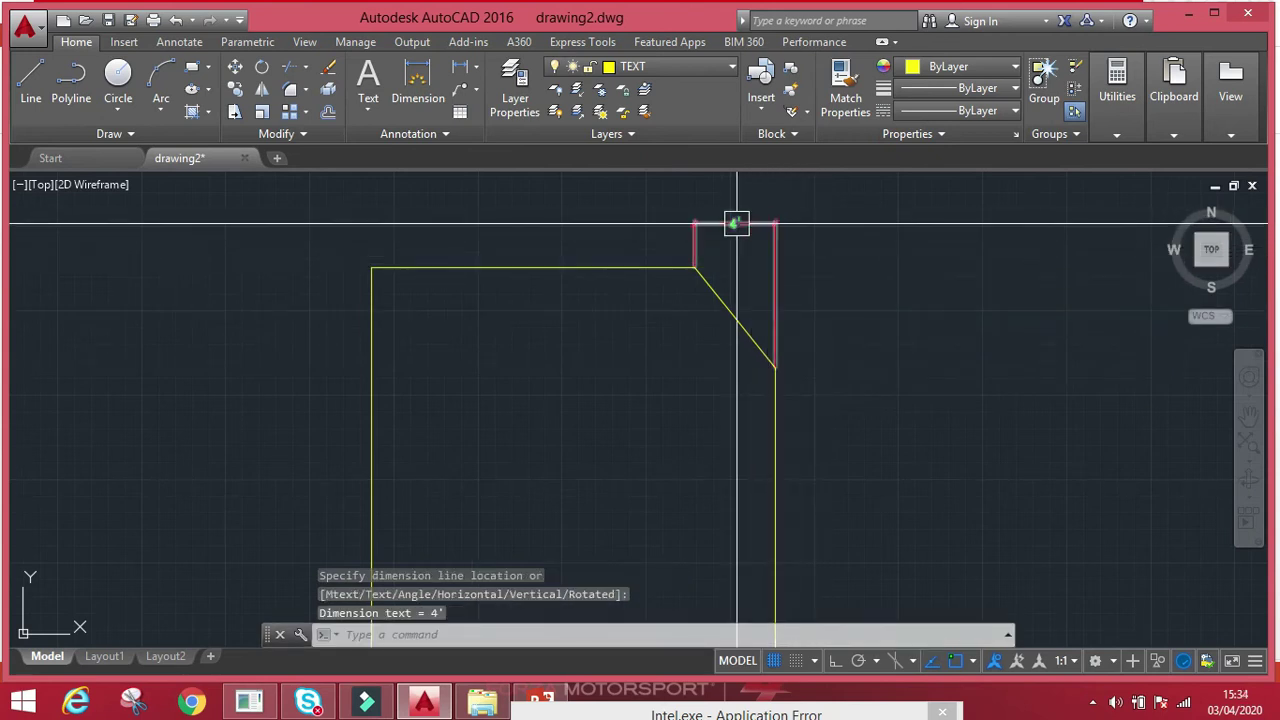
middle_click_drag(737, 223, 736, 259)
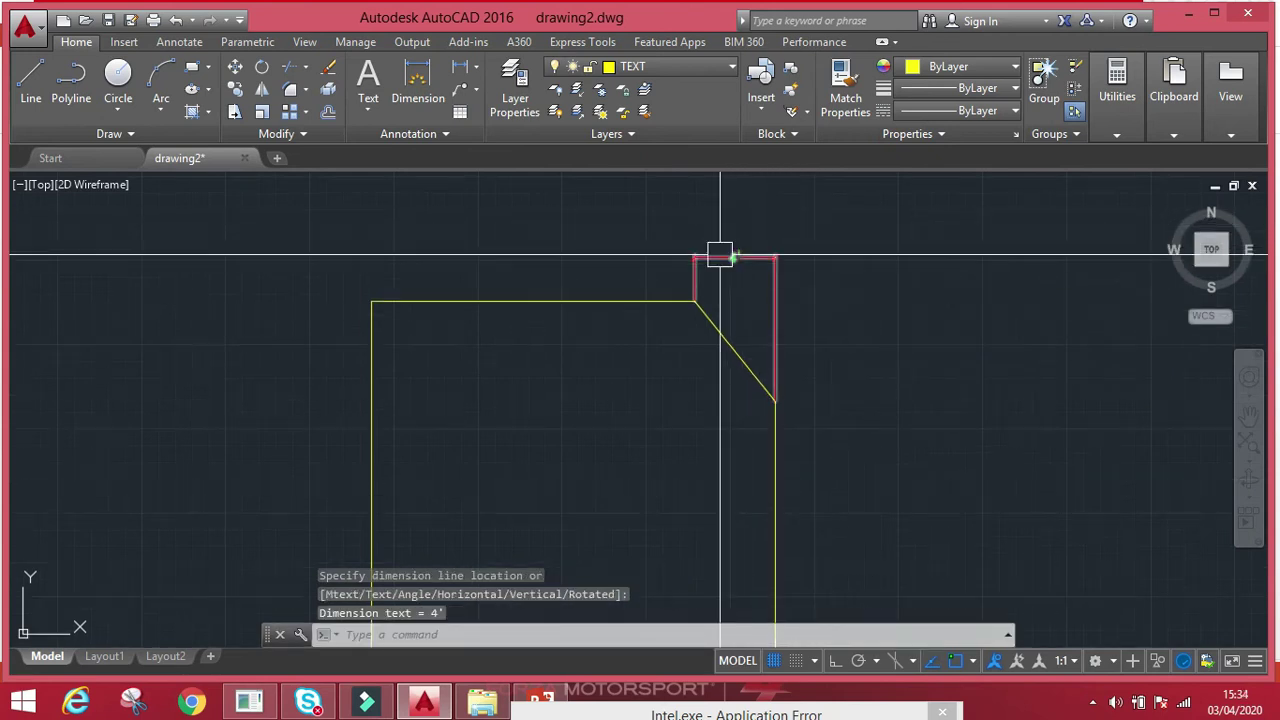
scroll(750, 289, "up", 2)
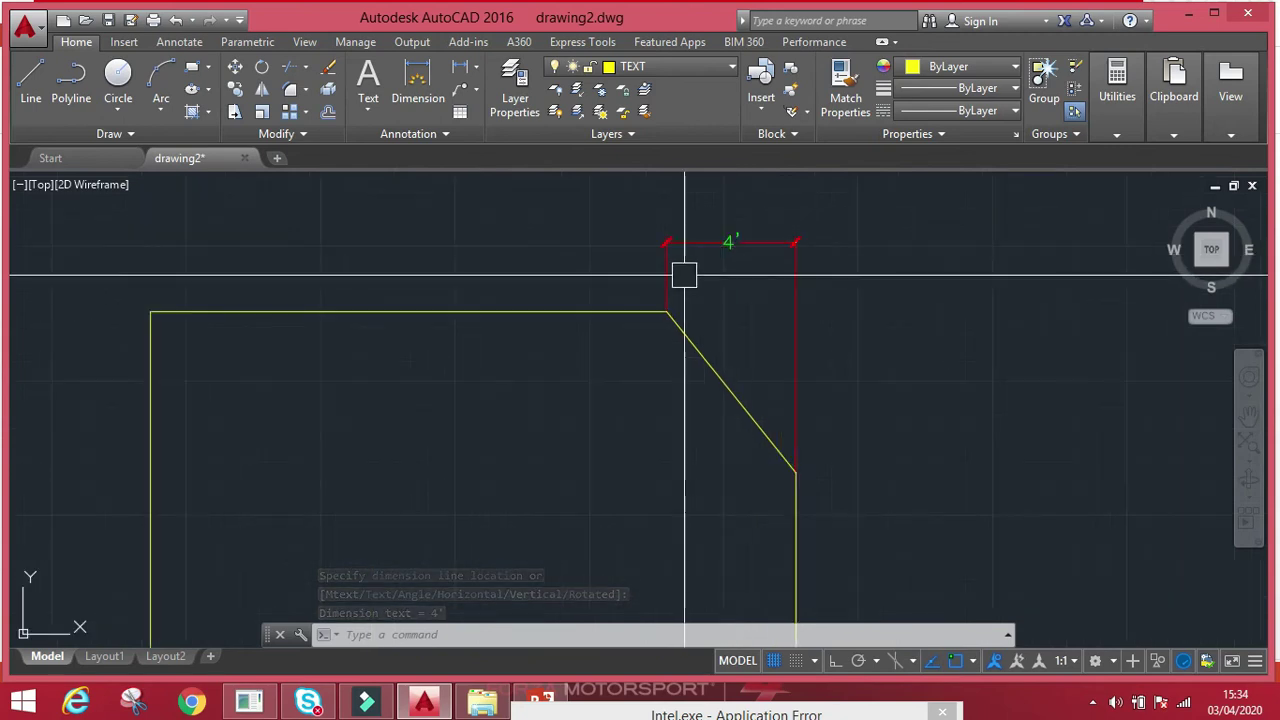
- Add a linear dimension for the chamfer's vertical extent, placed to the right of the rectangle
key("Escape")
key("Escape")
type("dli")
key("Return")
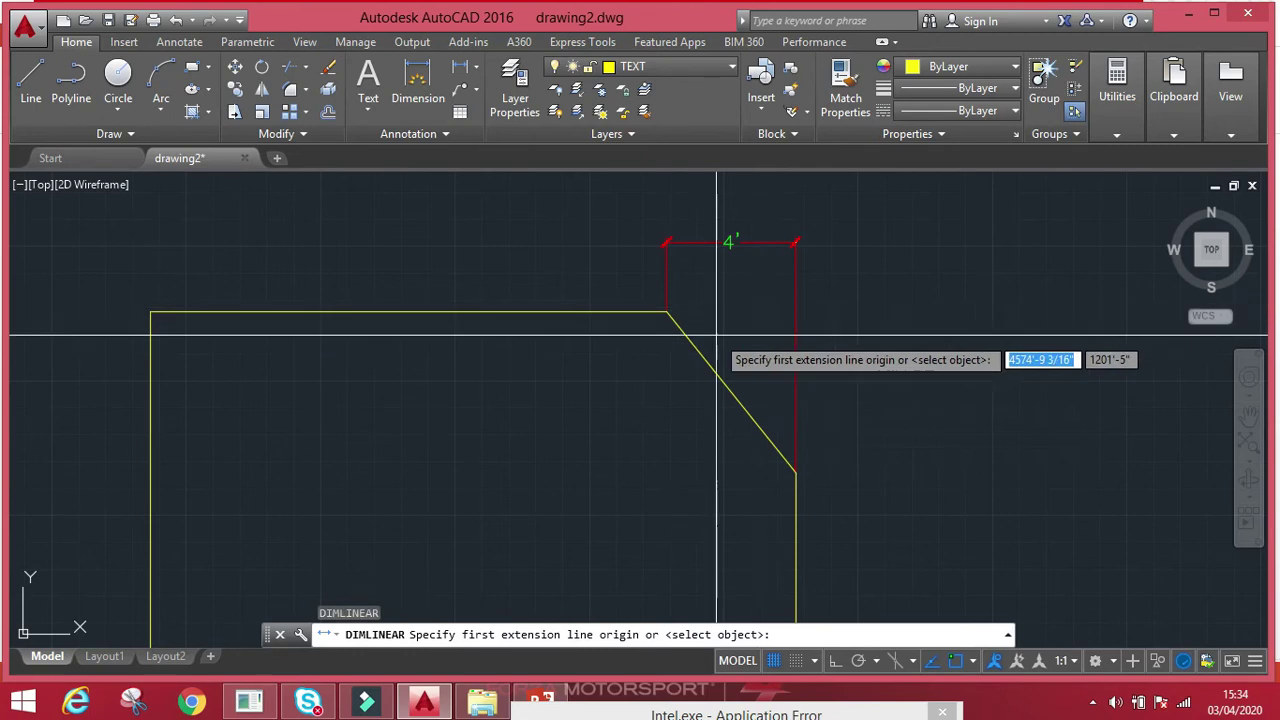
left_click(666, 312)
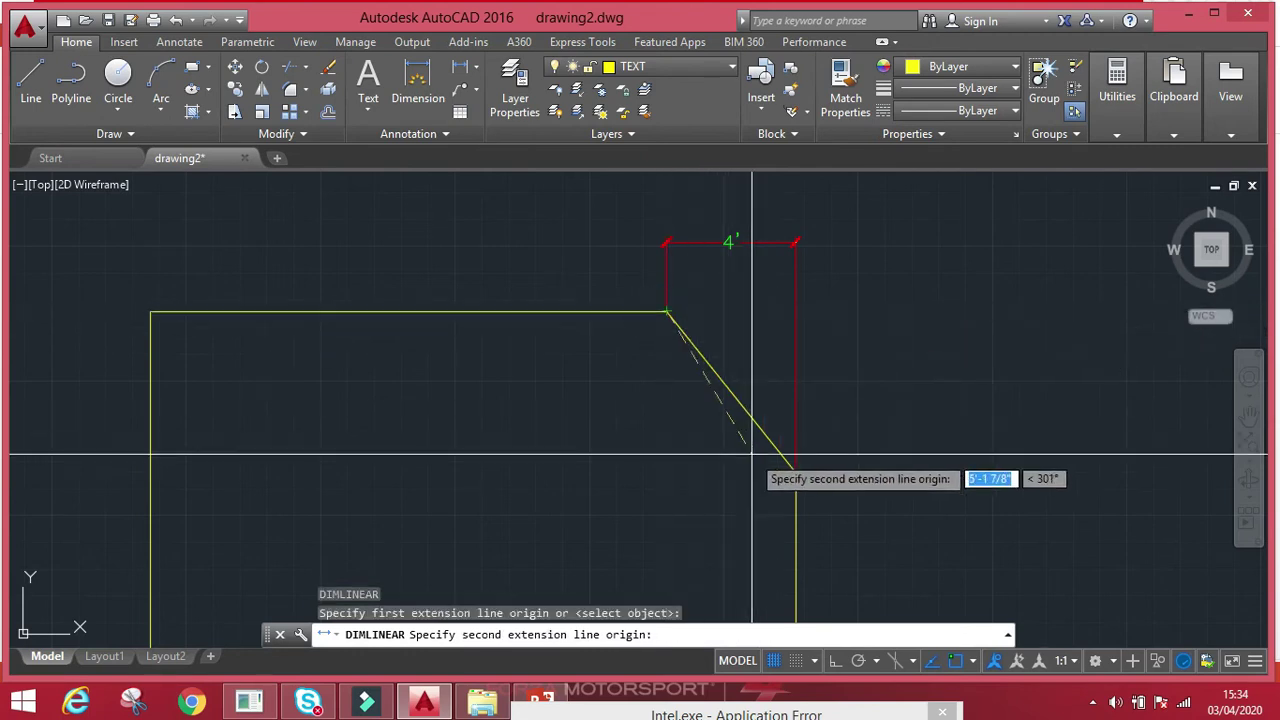
left_click(796, 472)
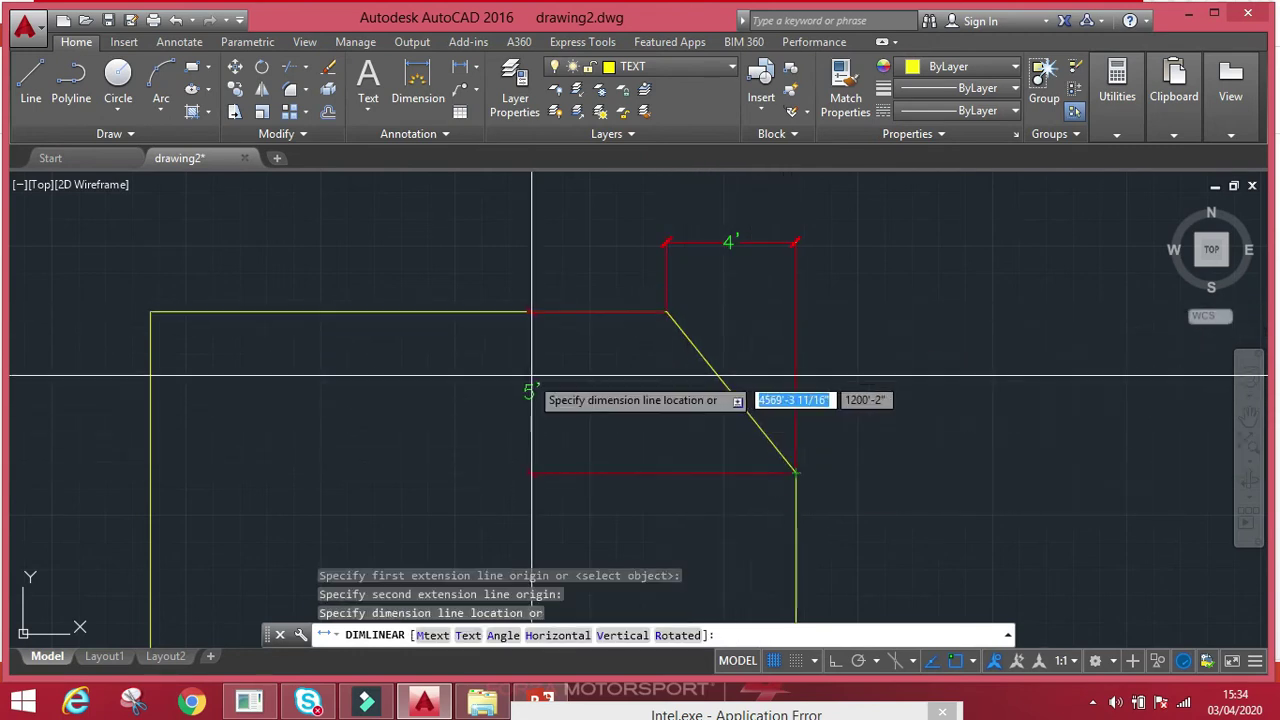
left_click(864, 390)
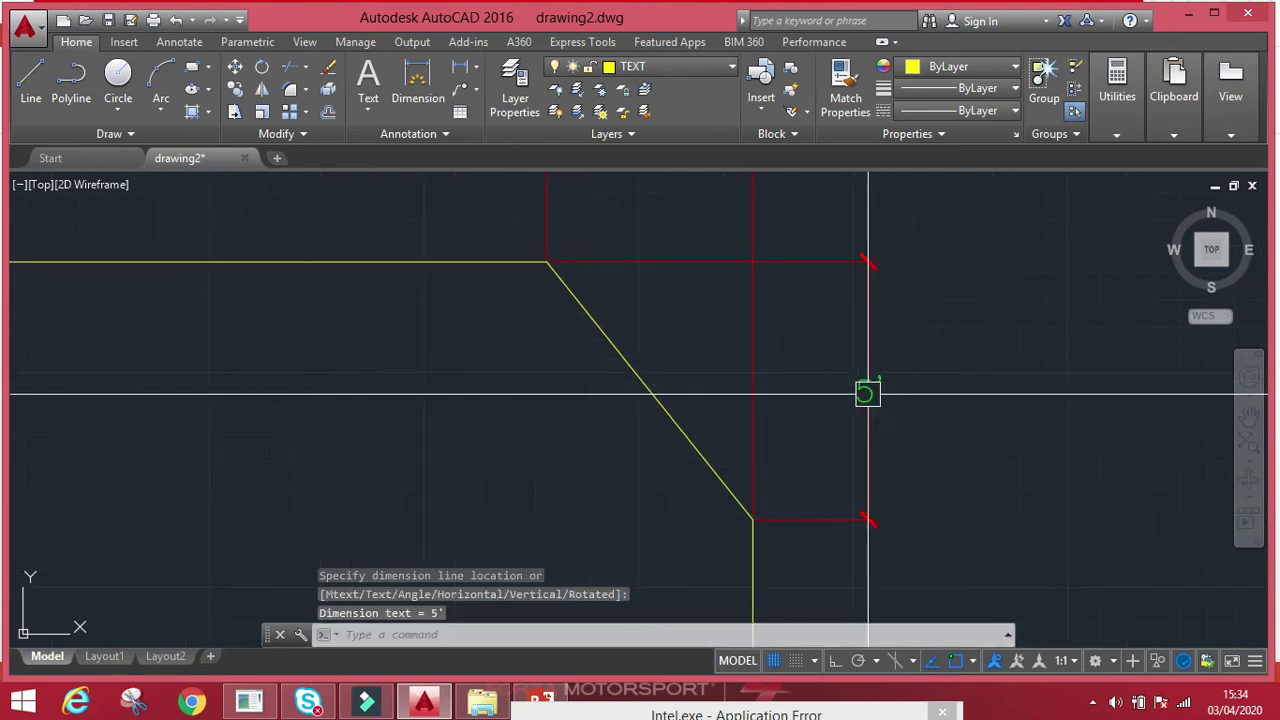
scroll(867, 393, "down", 4)
mouse_move(860, 392)
middle_mouse_down()
mouse_move(837, 357)
mouse_move(817, 384)
mouse_move(815, 260)
middle_mouse_up()
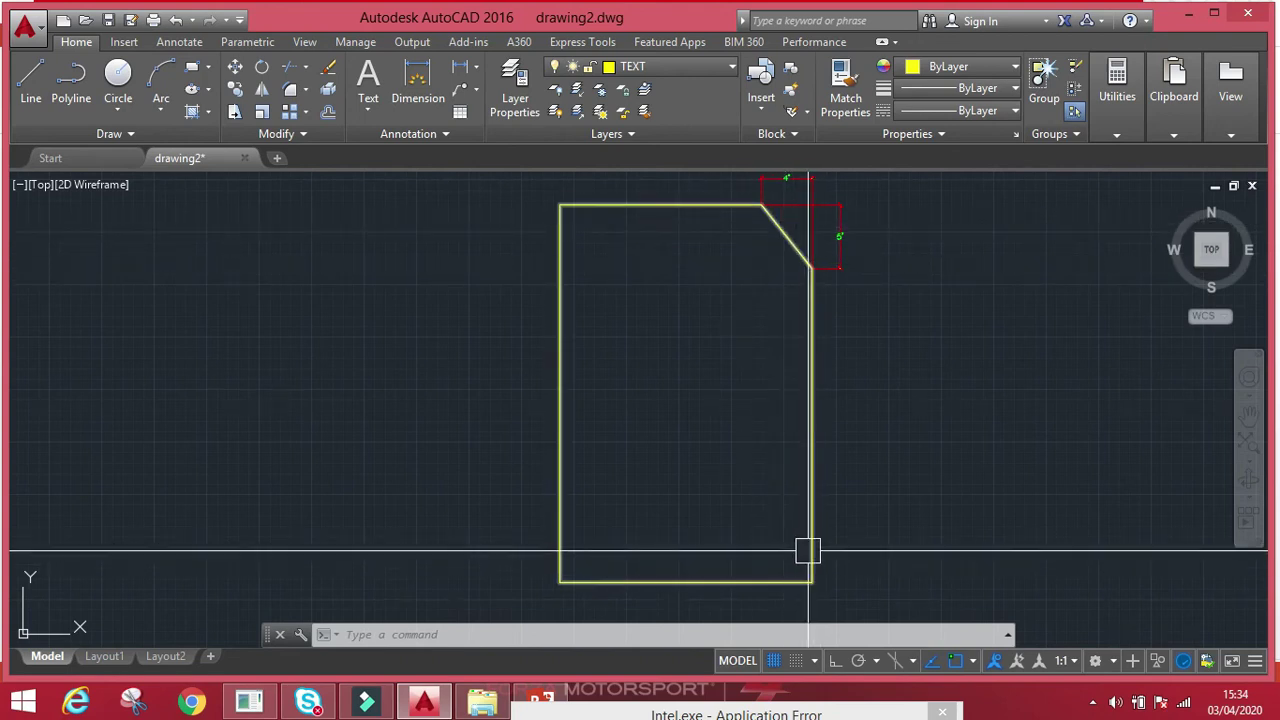
- Fillet the rectangle's bottom-right corner with a radius of 5'
middle_click_drag(820, 520, 800, 462)
key("Escape")
key("Escape")
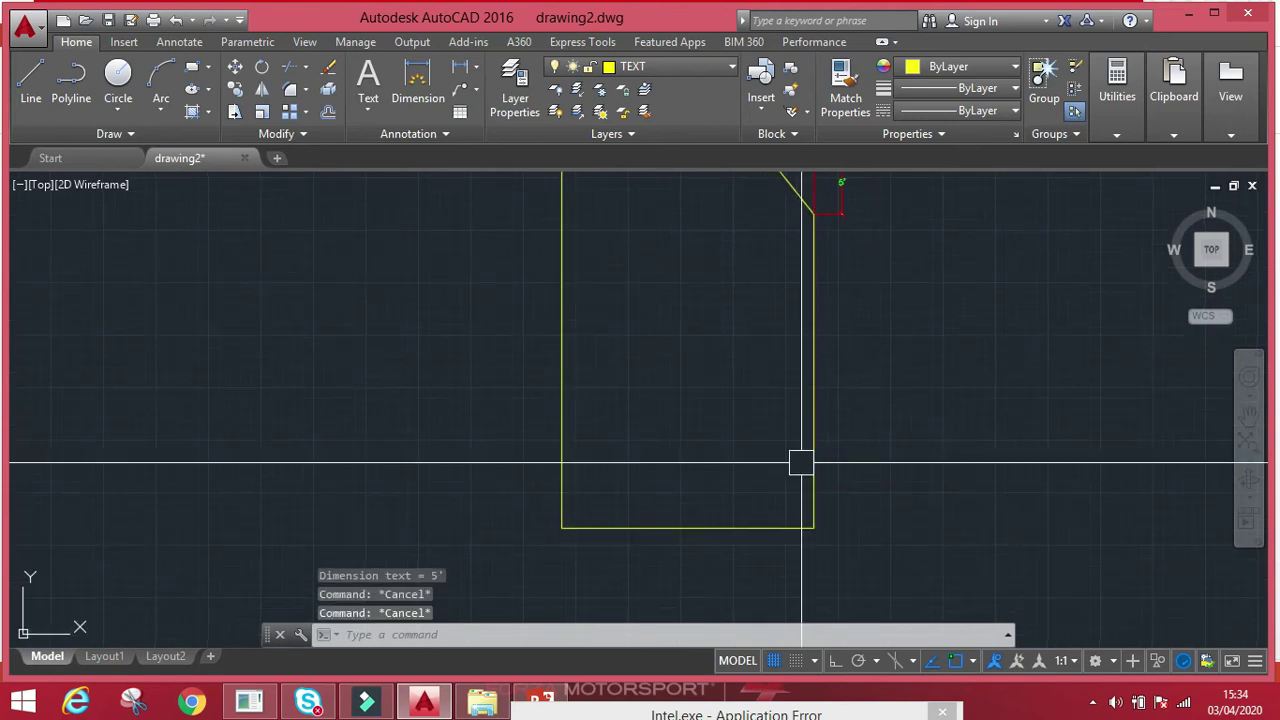
type("illet")
key("Return")
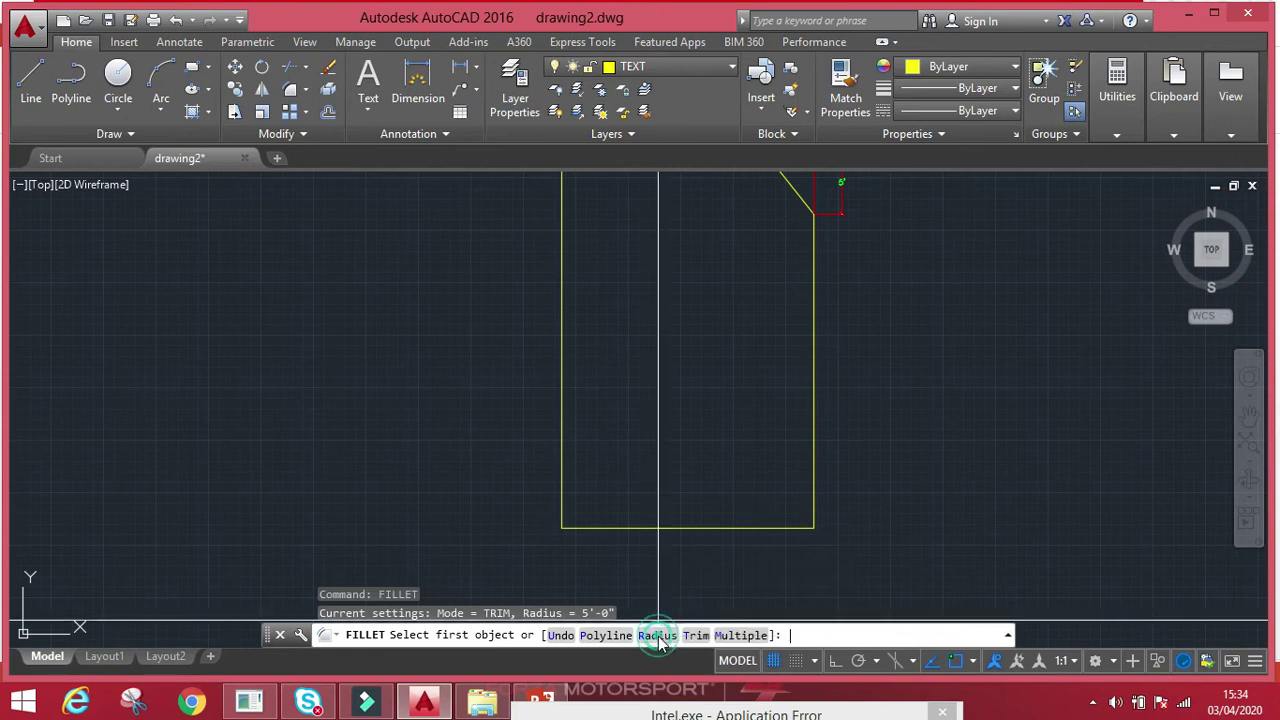
left_click(657, 635)
type("5")
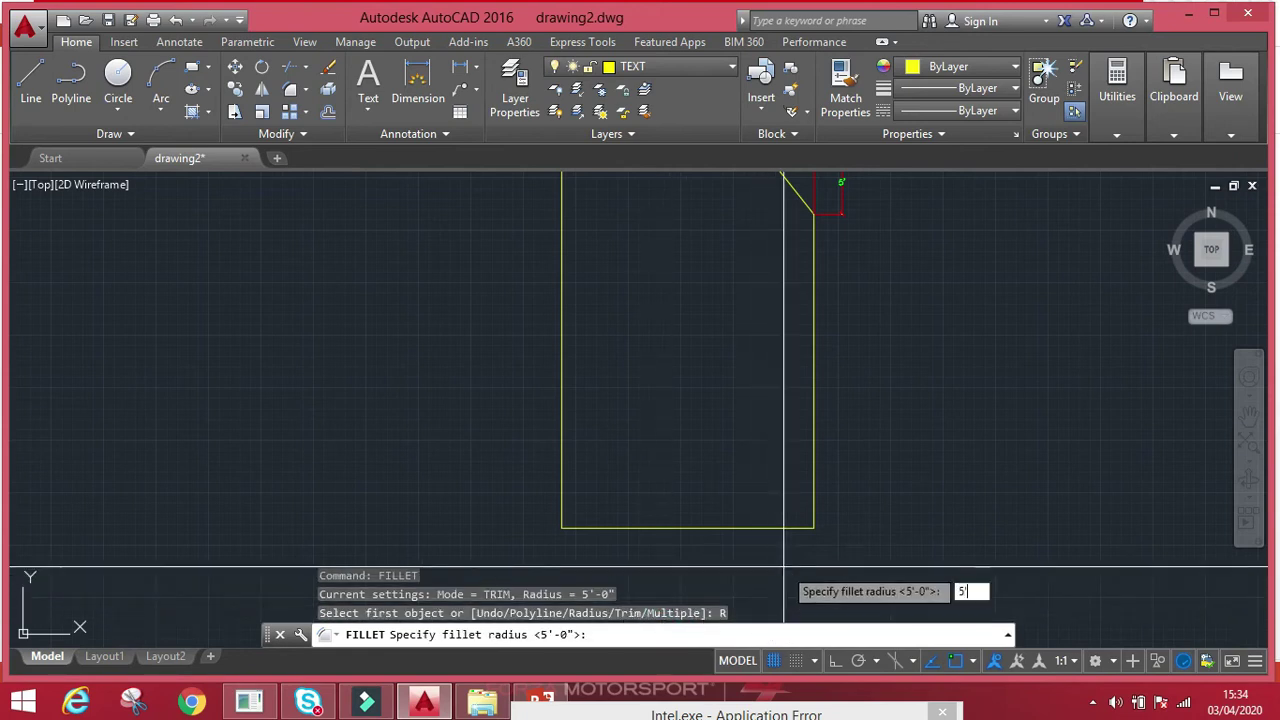
type("'")
key("Return")
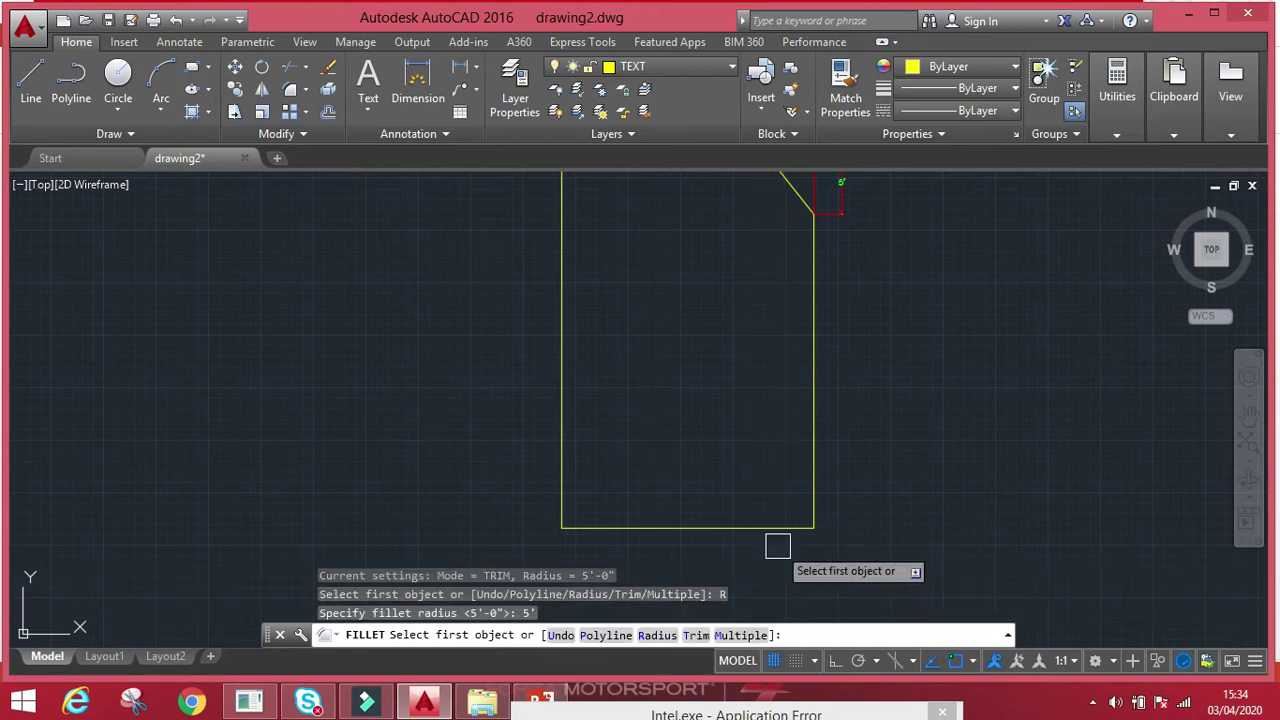
left_click(778, 533)
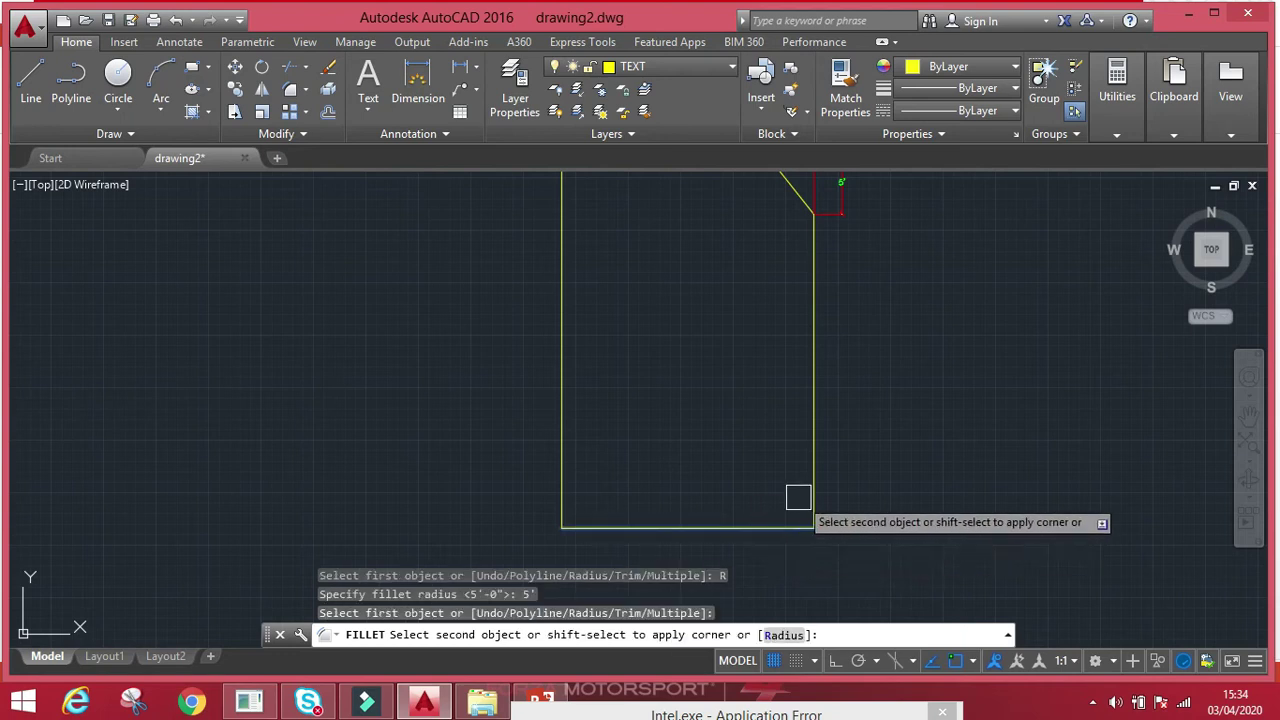
left_click(806, 433)
scroll(839, 449, "up", 5)
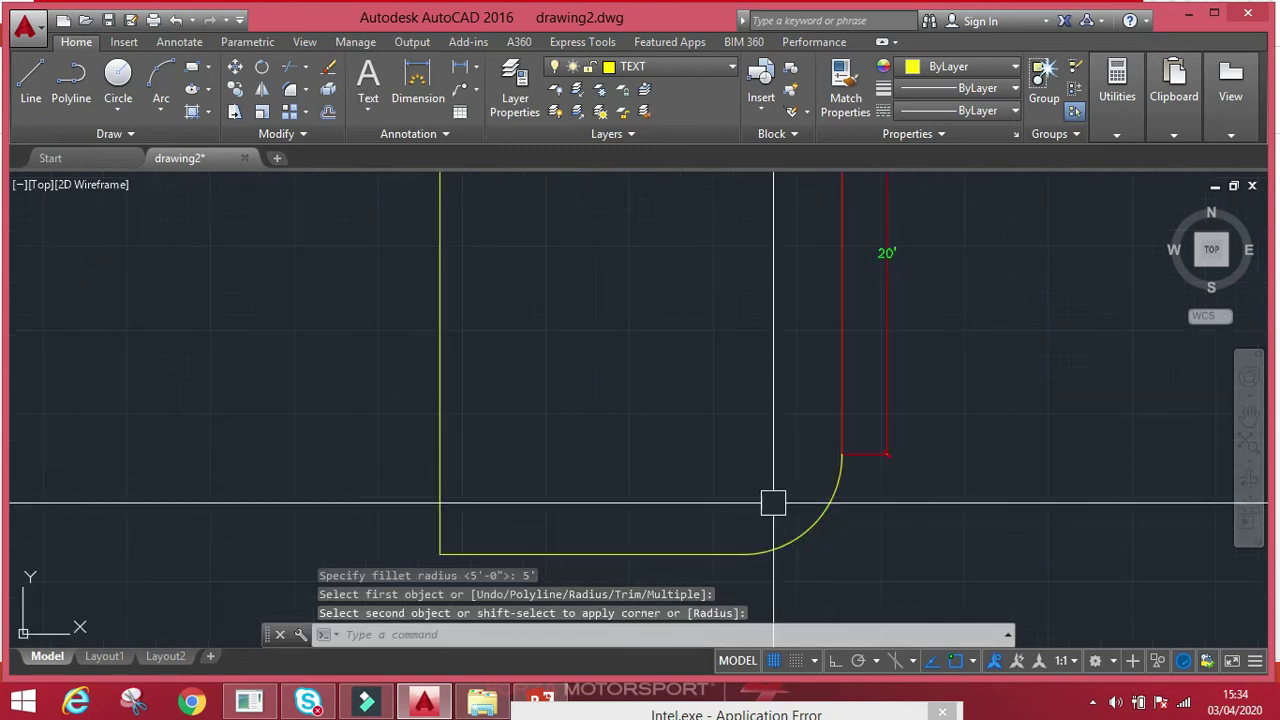
- Add a linear dimension for the bottom-right fillet's horizontal extent, placed just above the arc inside the rectangle
scroll(866, 449, "down", 2)
scroll(930, 420, "up", 2)
key("Escape")
key("Escape")
type("dli")
key("Return")
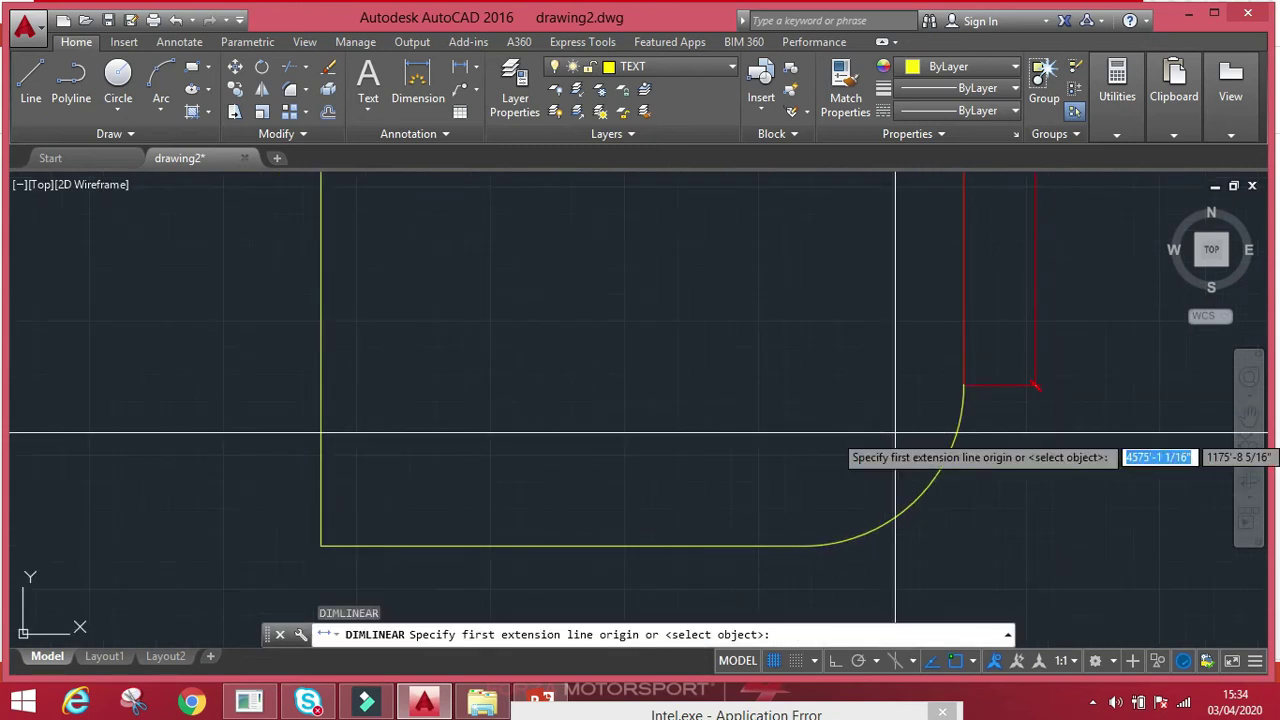
left_click(963, 388)
left_click(806, 390)
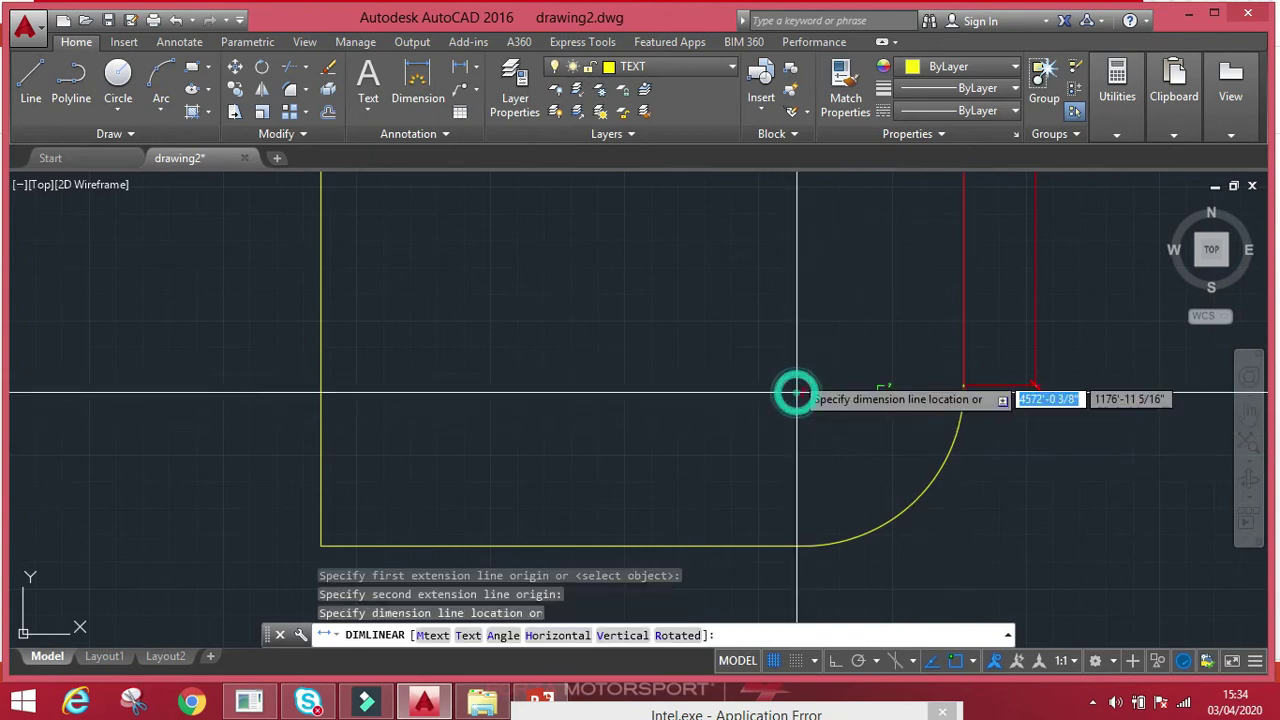
left_click(803, 330)
scroll(803, 331, "down", 2)
scroll(814, 380, "down", 3)
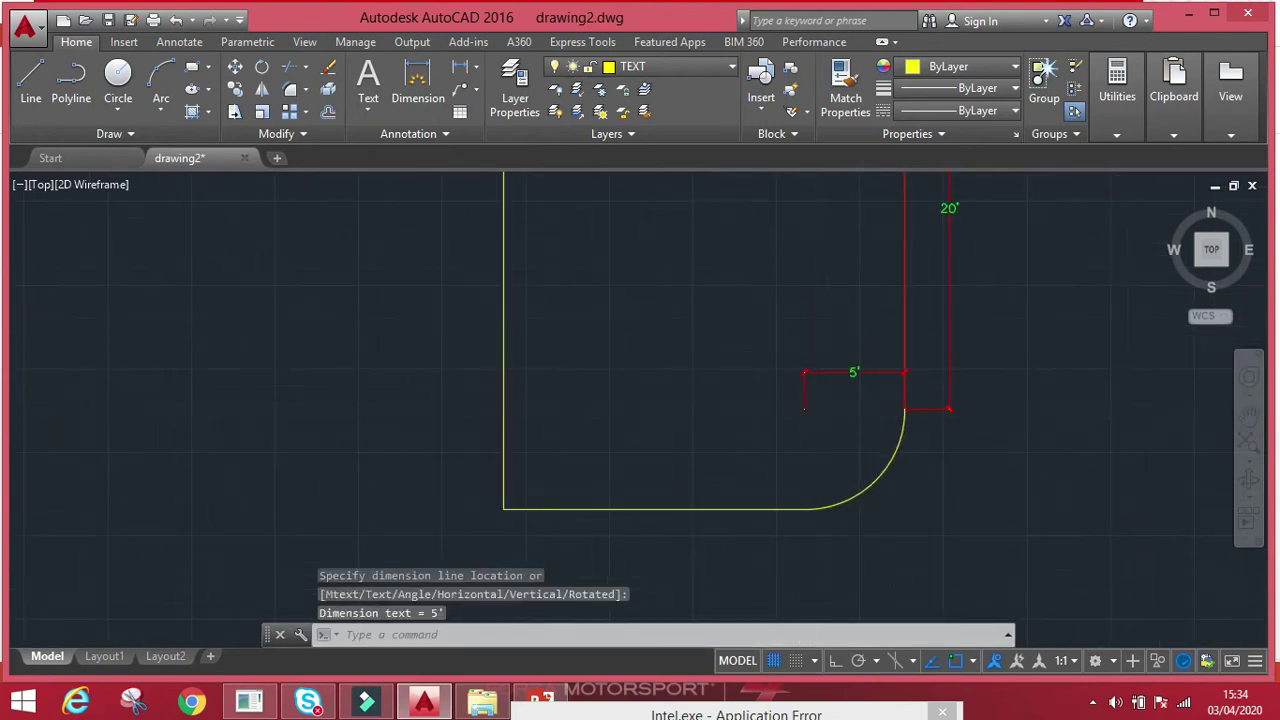
- Draw a single diagonal line sloping down to the right in the empty area right of the two filleted rectangles
scroll(634, 331, "down", 3)
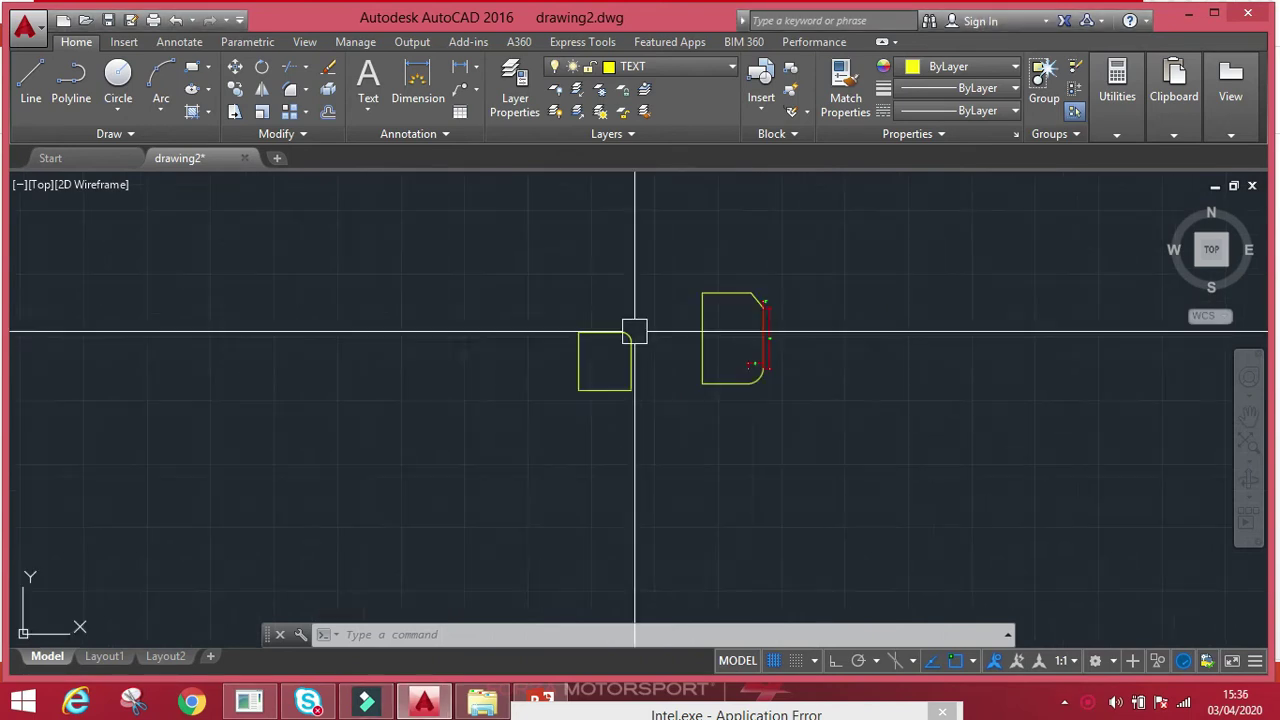
middle_click_drag(760, 323, 414, 333)
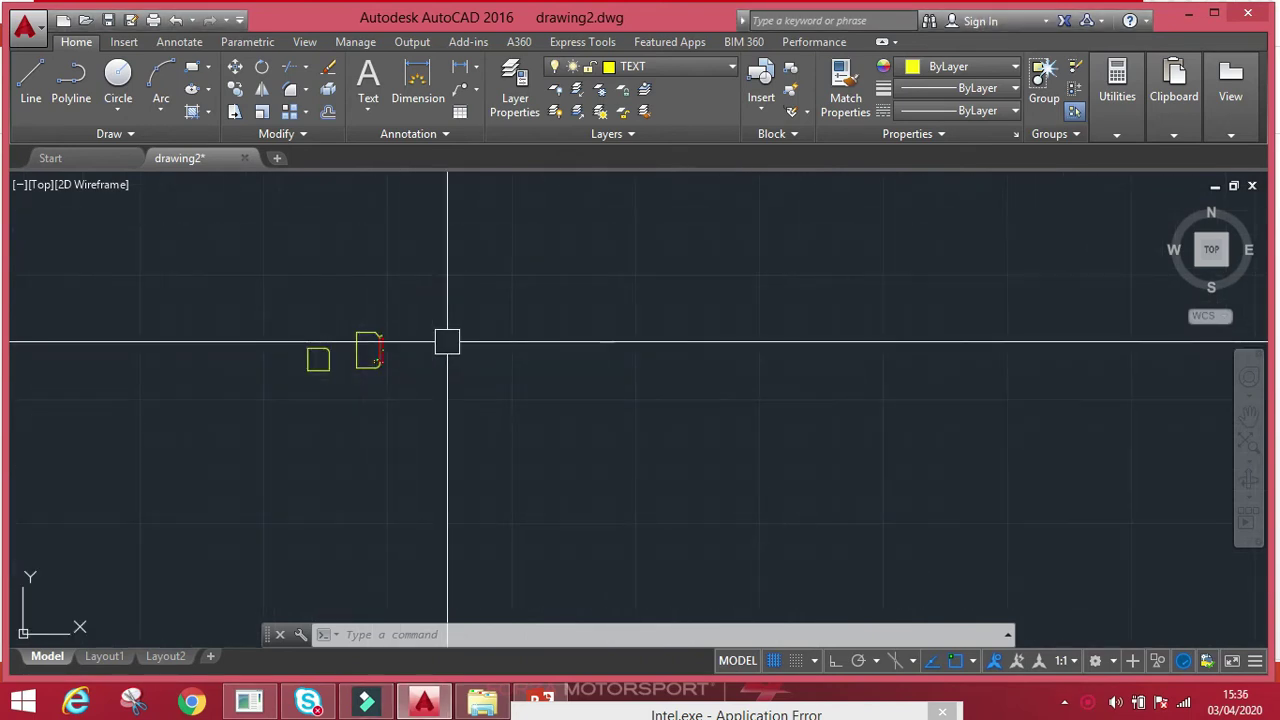
type("rec")
key("Return")
key("Escape")
type("l")
key("Return")
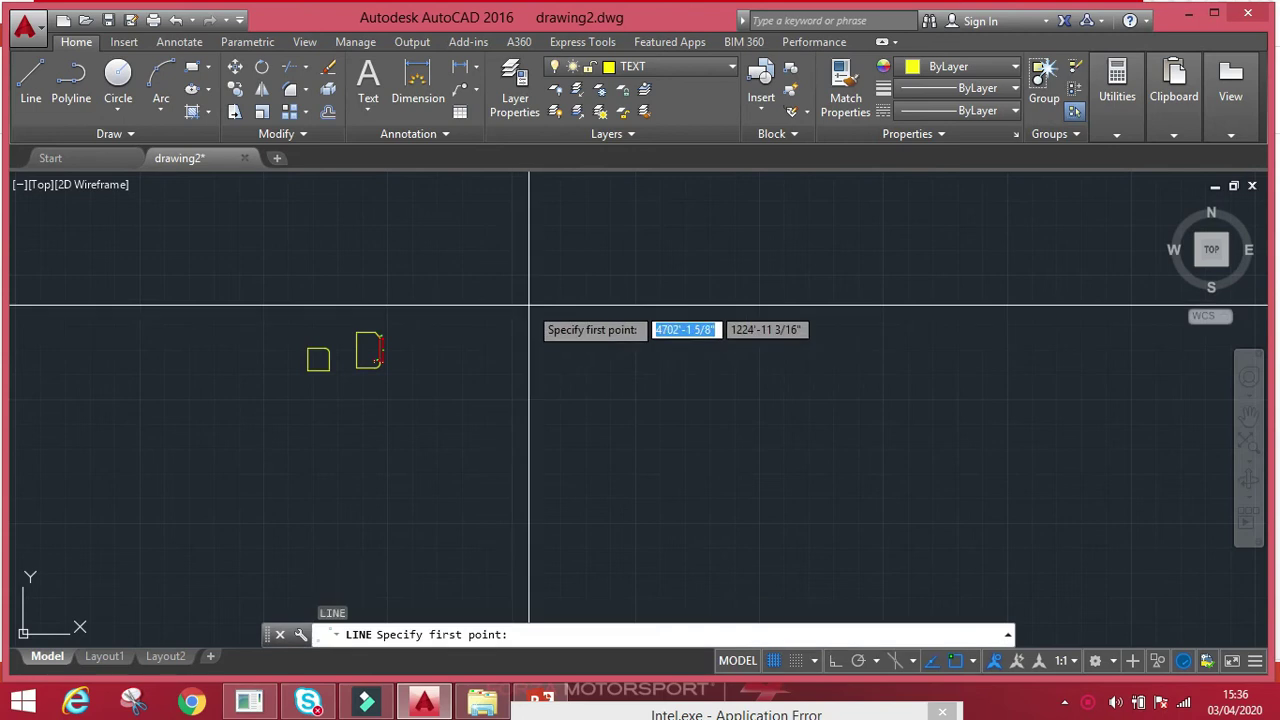
left_click(549, 298)
left_click(750, 442)
key("Escape")
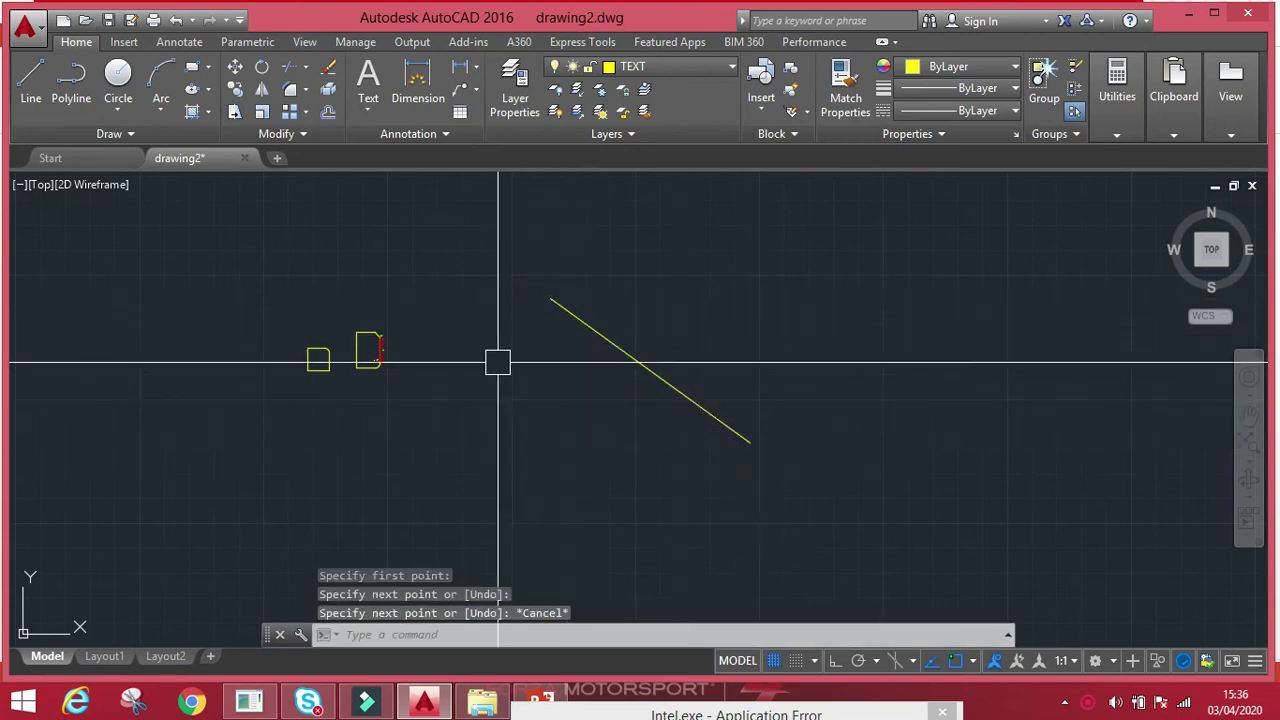
- Try a window selection over only part of the diagonal line, enclose the whole line in another window, and clear the selection
scroll(530, 354, "up", 2)
left_click(605, 338)
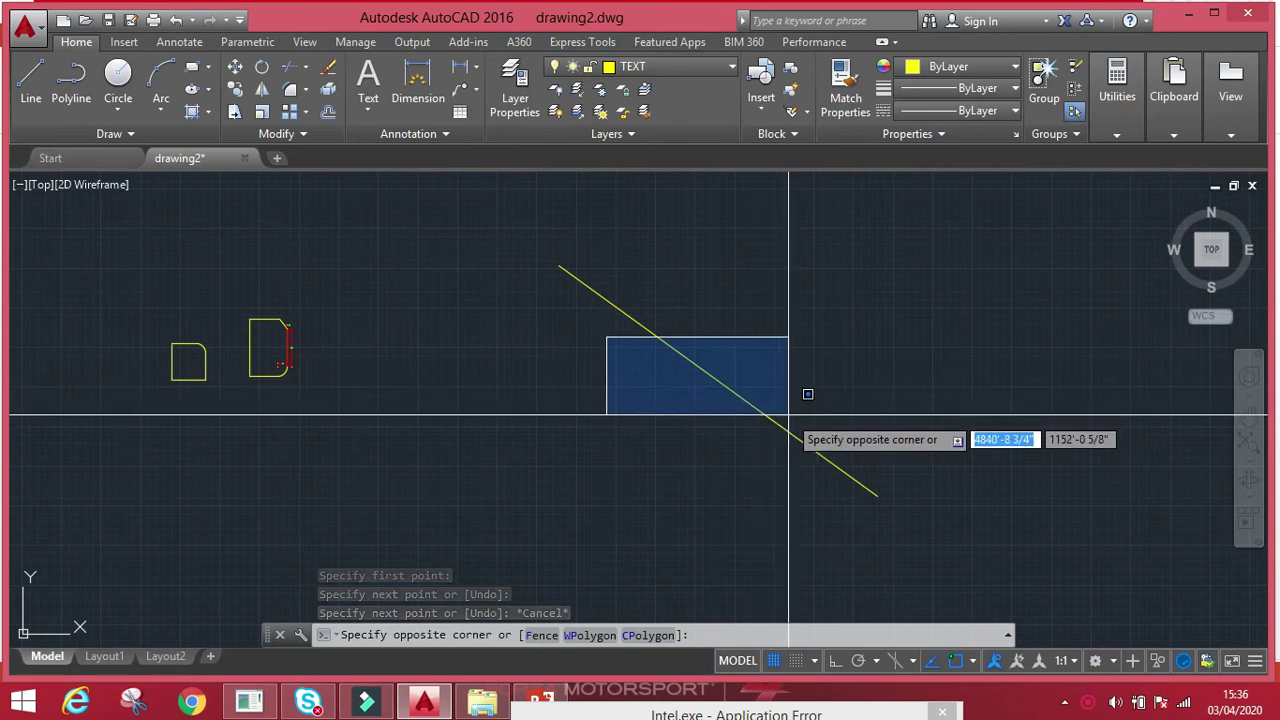
left_click(822, 435)
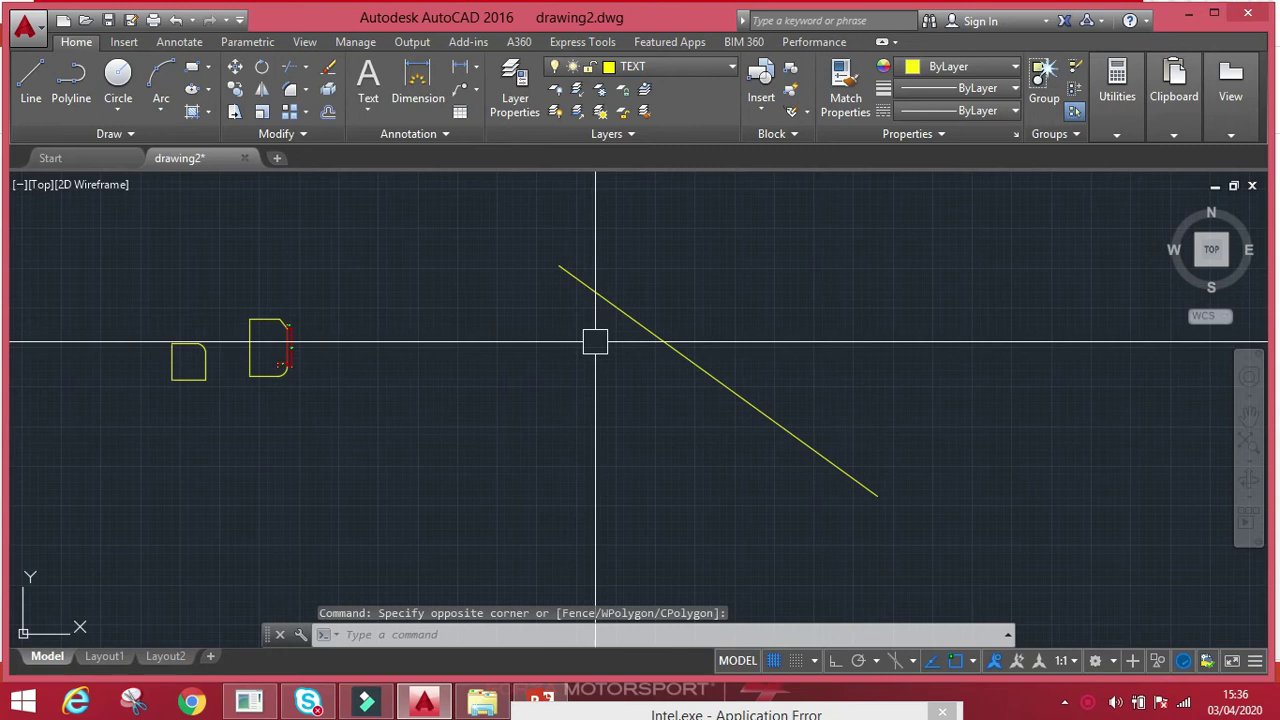
left_click(462, 241)
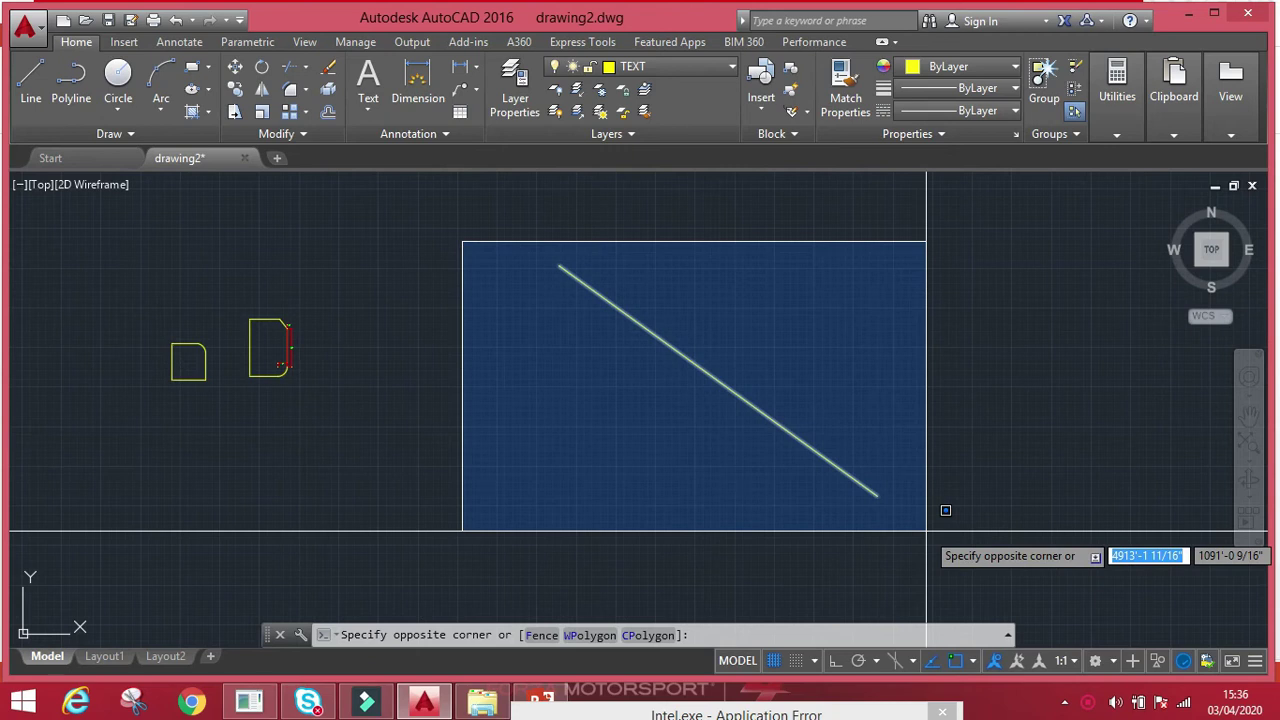
left_click(925, 529)
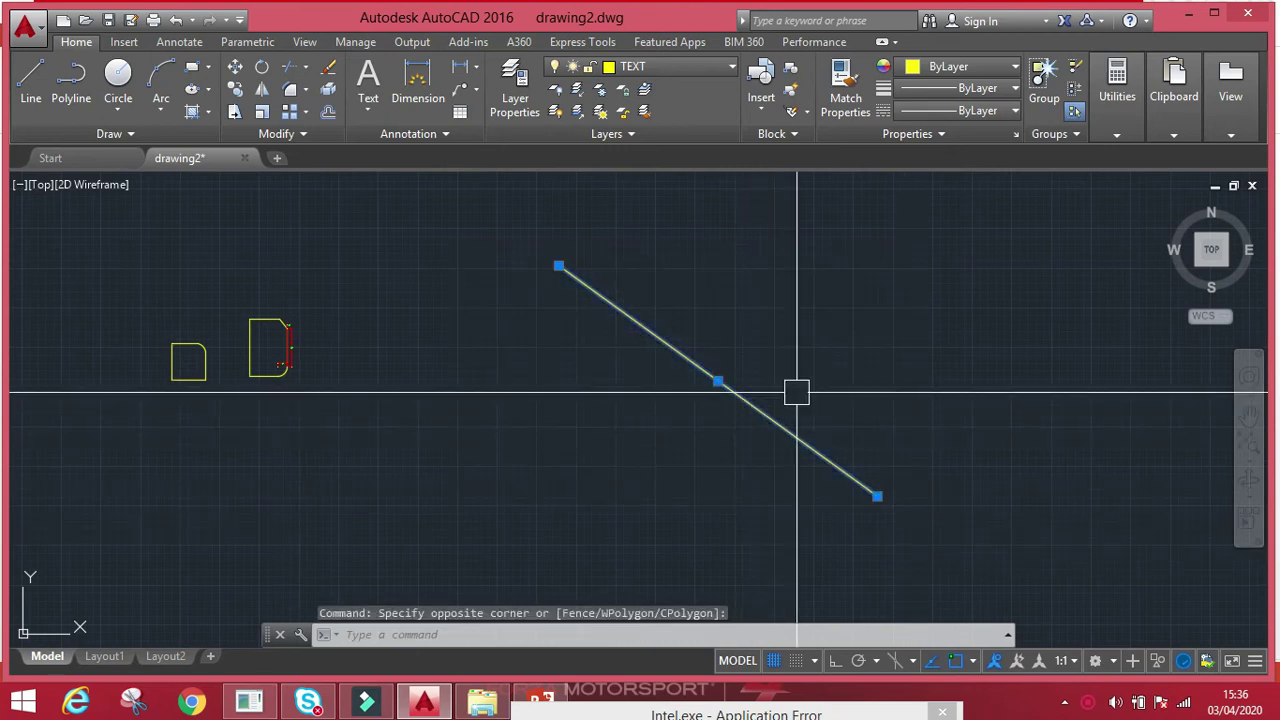
key("Escape")
key("Escape")
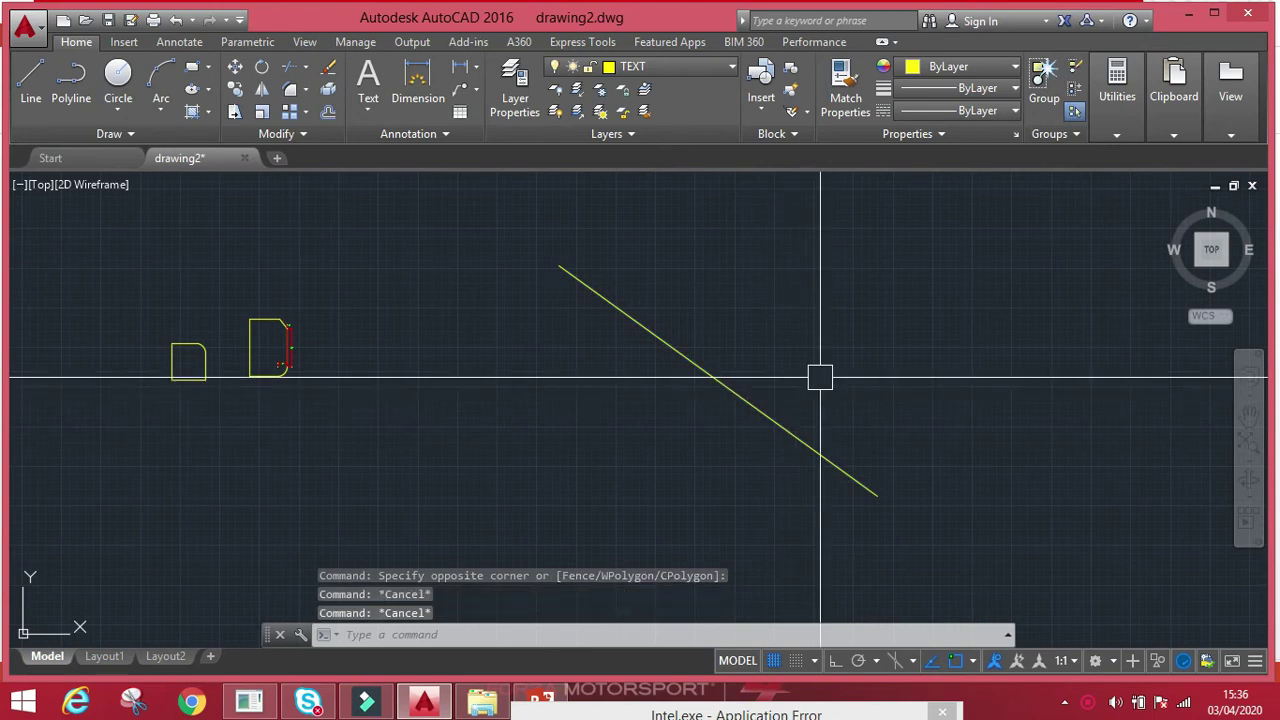
- Select the diagonal line with a crossing selection that overlaps only part of it, and clear the selection
left_click(824, 321)
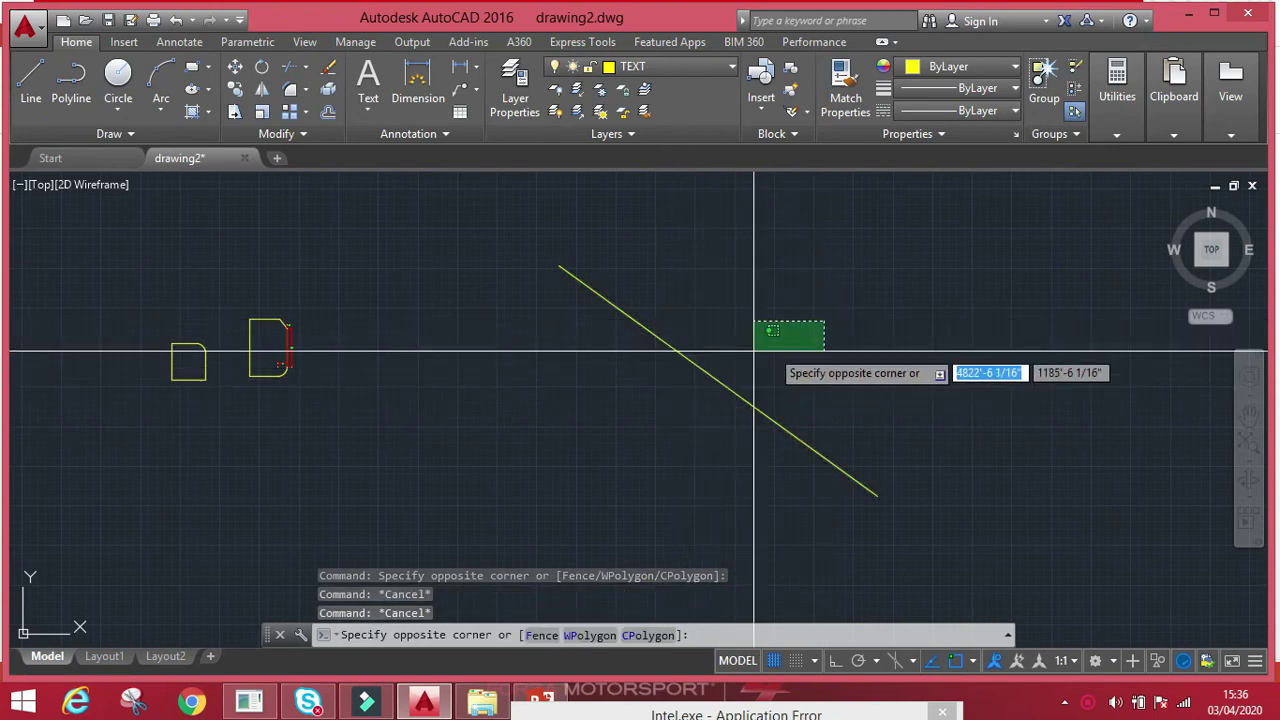
left_click(683, 397)
key("Escape")
key("Escape")
- Draw a freehand-sized rectangle in the empty area to the right of the diagonal line
scroll(814, 292, "down", 4)
middle_click_drag(657, 287, 513, 293)
type("rec")
key("Return")
left_click(808, 293)
left_click(960, 428)
key("Escape")
key("Escape")
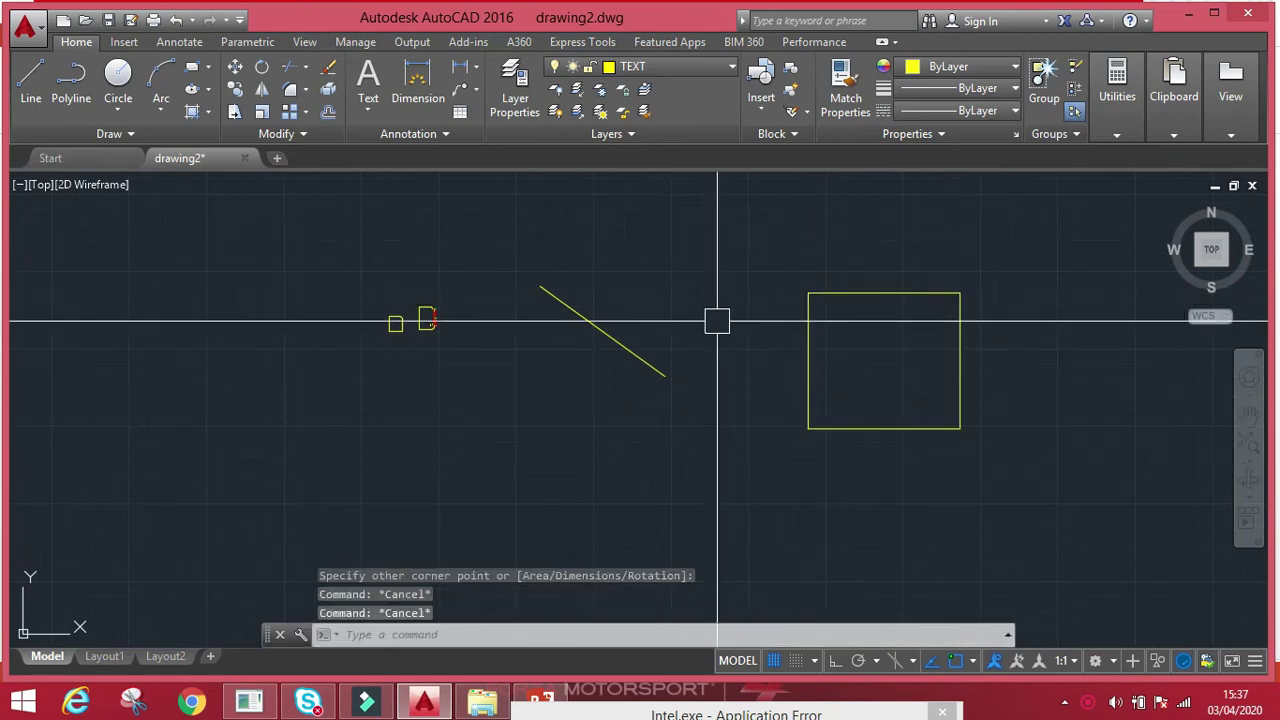
- Try a window selection over part of the new rectangle, enclose it fully in another window, and clear the selection
left_click(729, 257)
left_click(709, 240)
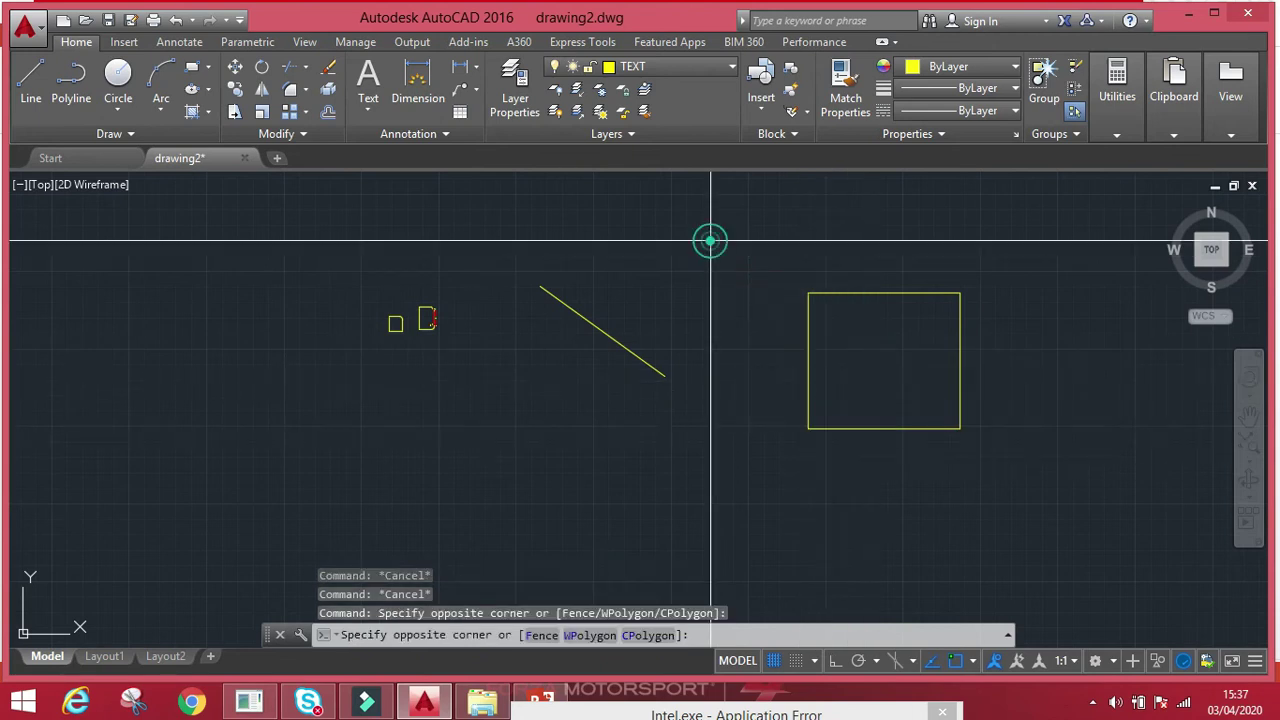
left_click(920, 514)
left_click(722, 248)
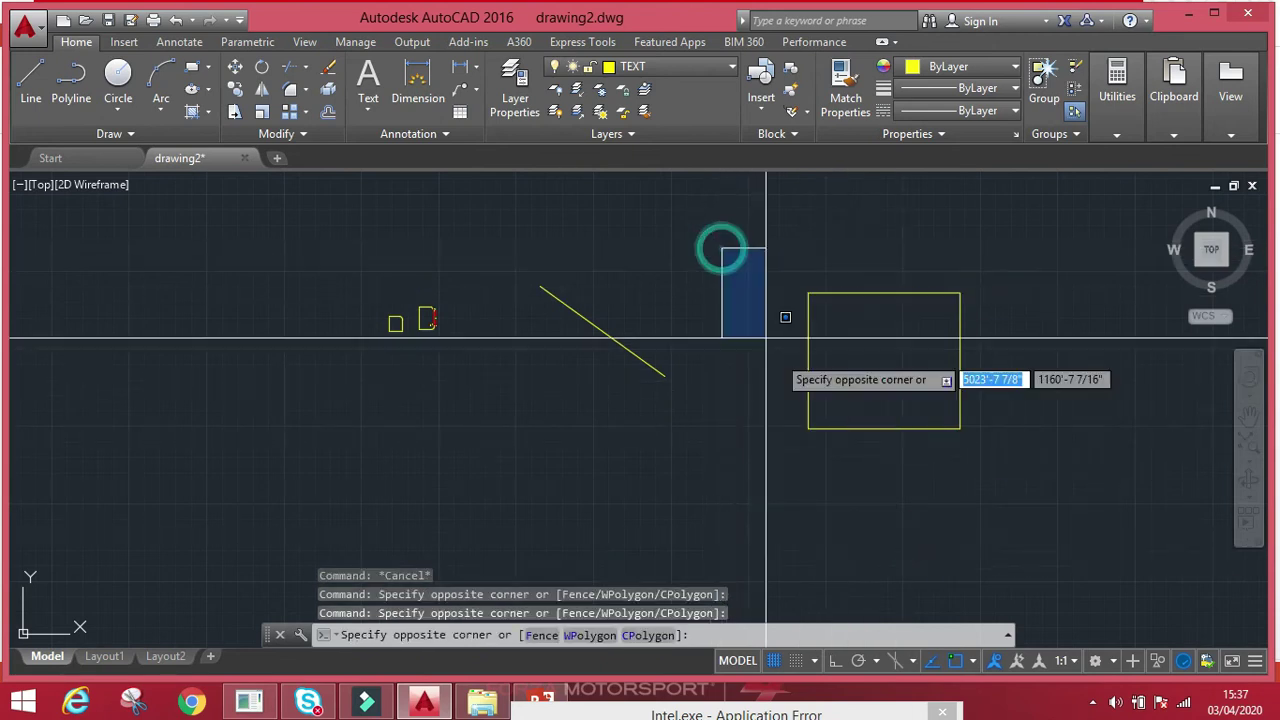
left_click(998, 476)
key("Escape")
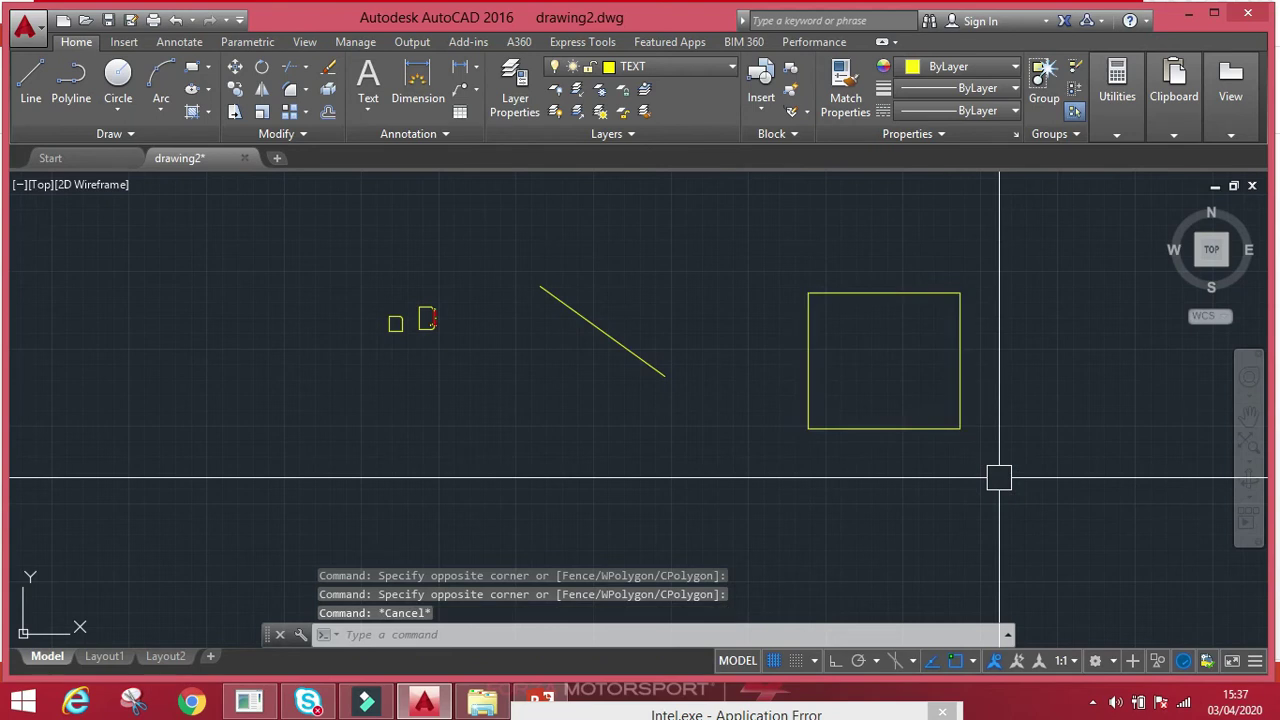
- Select the new rectangle with a crossing selection over its right edge, and clear the selection
left_click(1045, 323)
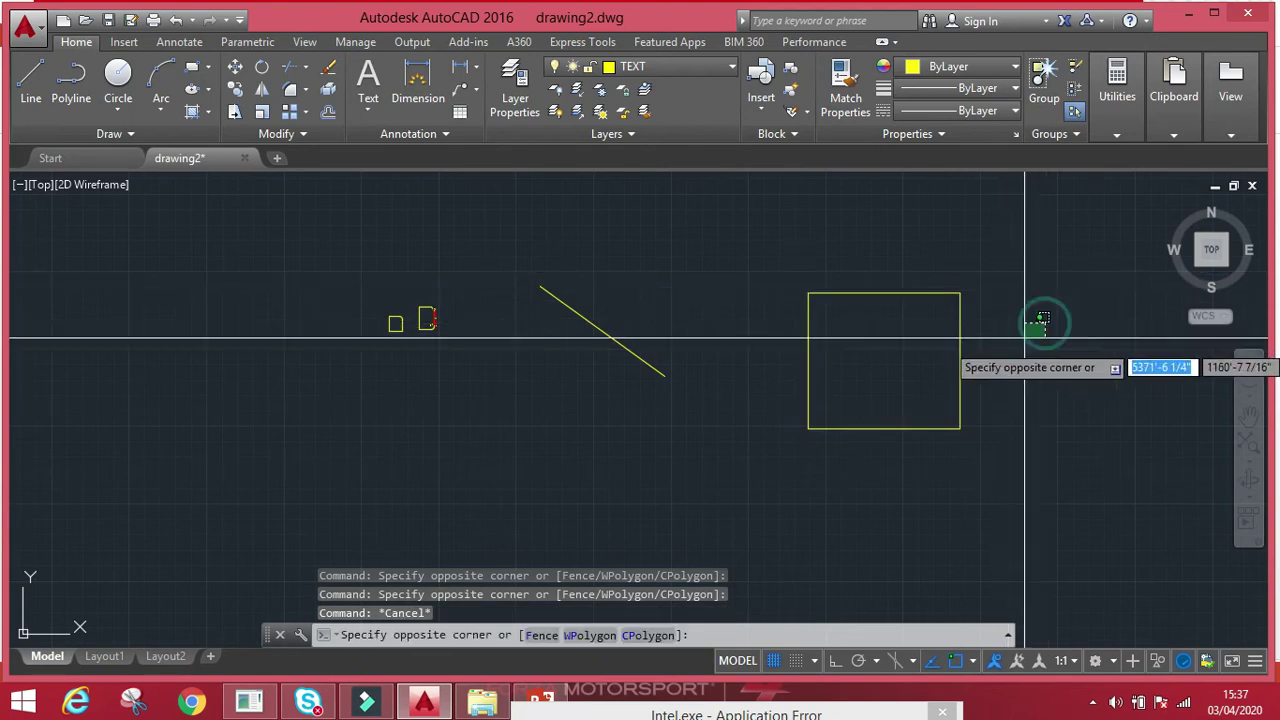
left_click(945, 370)
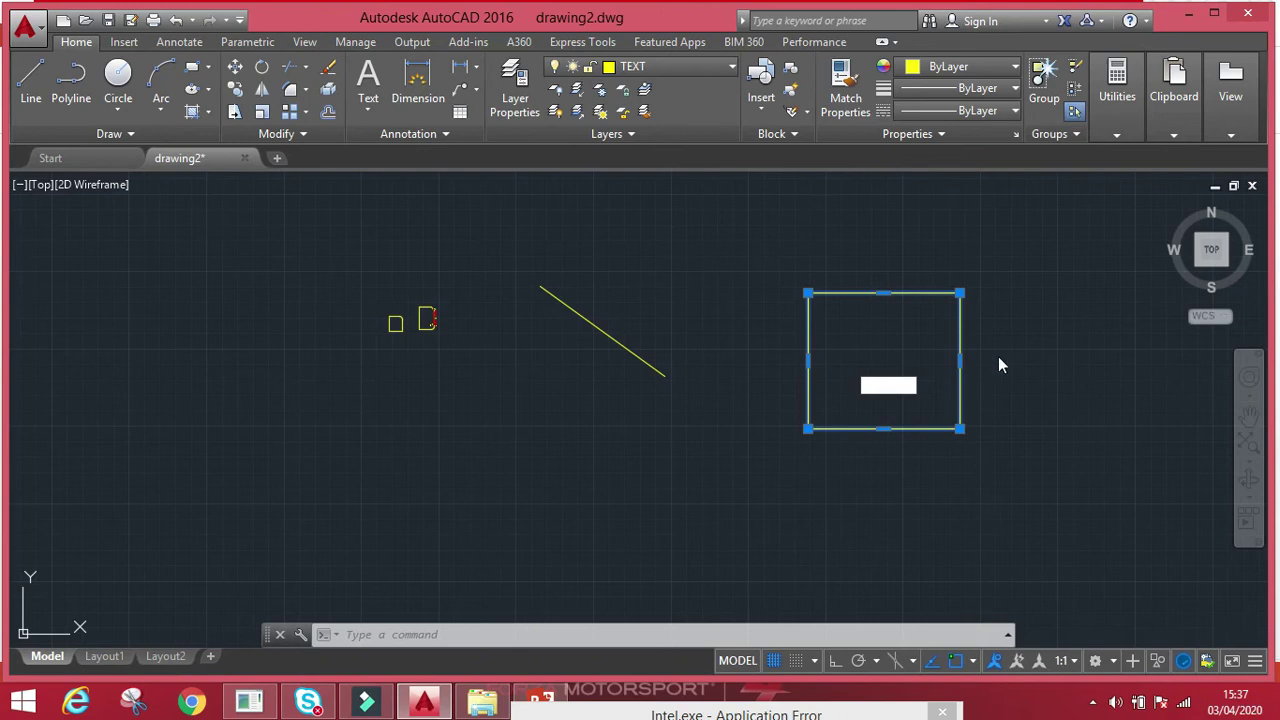
key("Escape")
- Look over the other shapes across the whole drawing and the empty area to their right
scroll(976, 320, "down", 2)
middle_click_drag(880, 342, 420, 430)
scroll(792, 395, "down", 2)
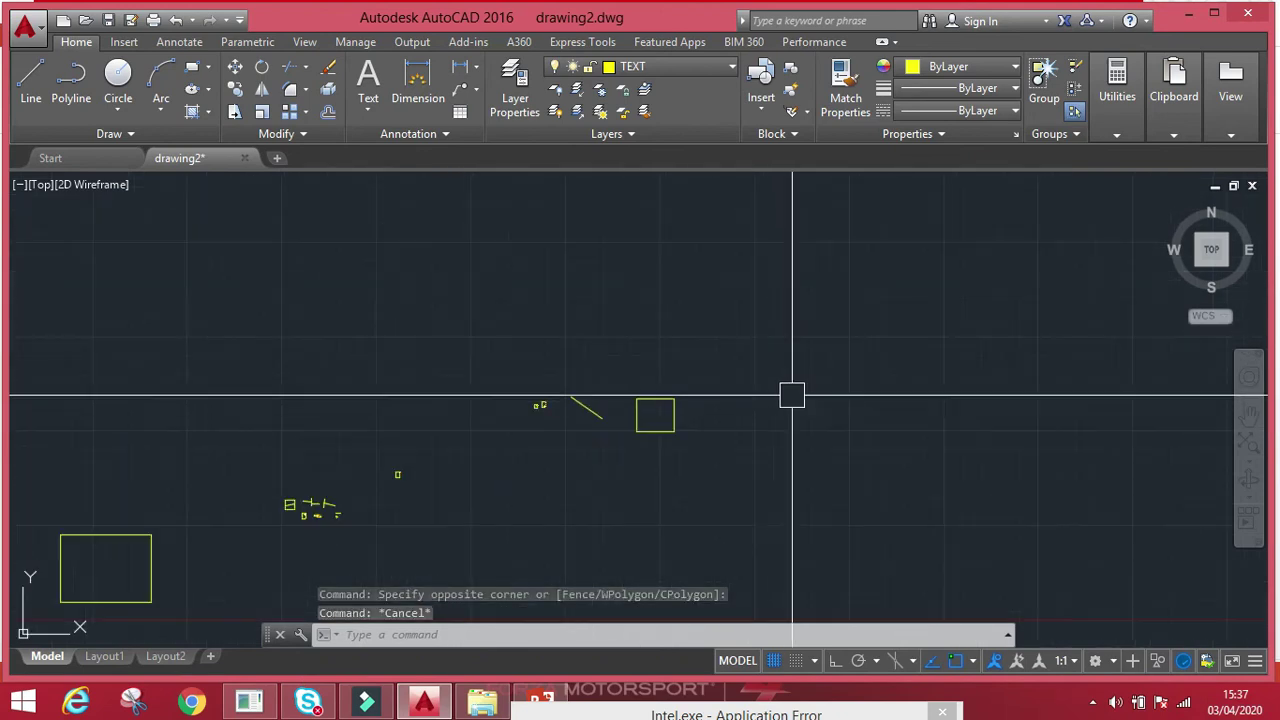
middle_click_drag(646, 401, 592, 412)
middle_click_drag(403, 418, 389, 414)
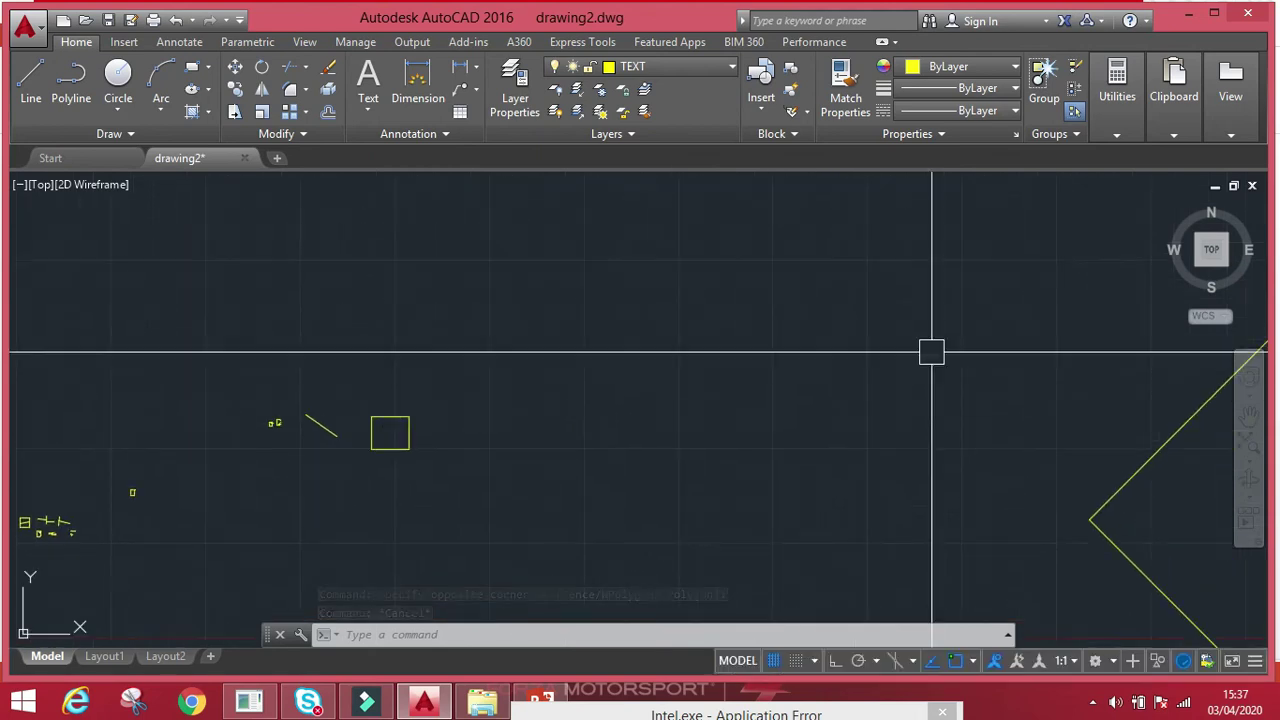
mouse_move(752, 342)
middle_mouse_down()
mouse_move(706, 391)
mouse_move(566, 480)
middle_mouse_up()
scroll(480, 331, "down", 4)
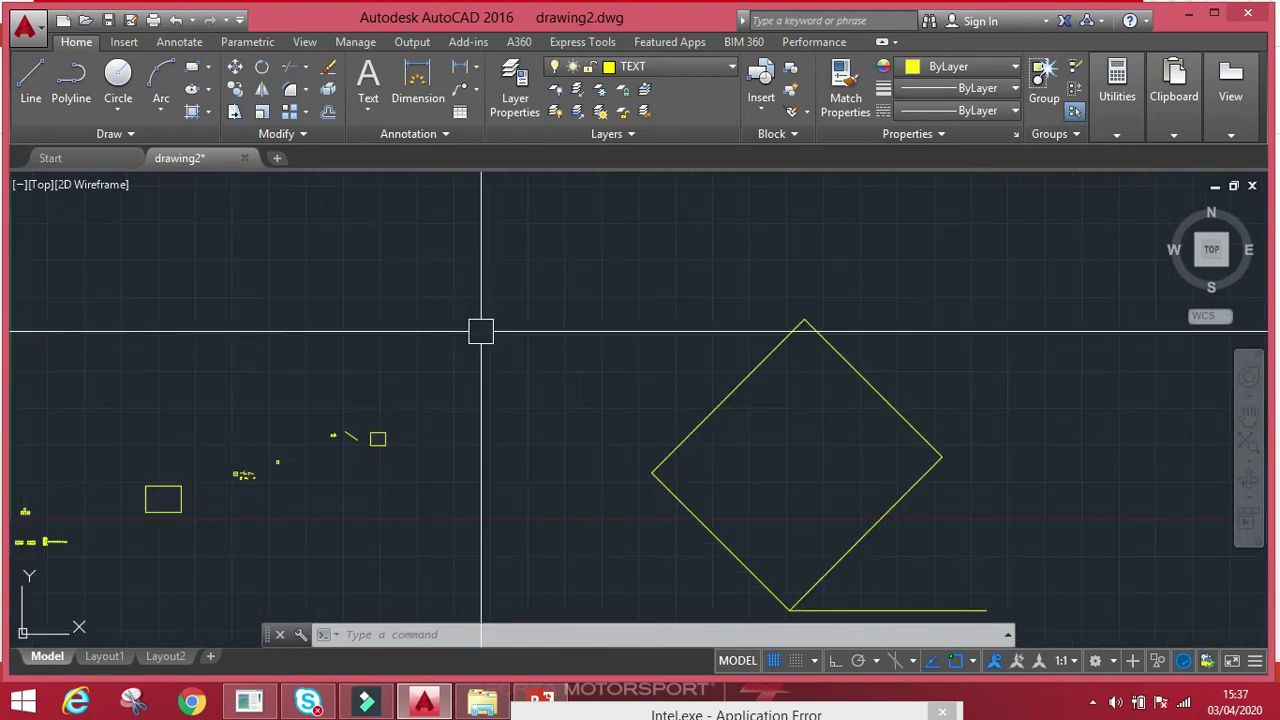
middle_click_drag(855, 331, 200, 315)
scroll(12, 332, "up", 2)
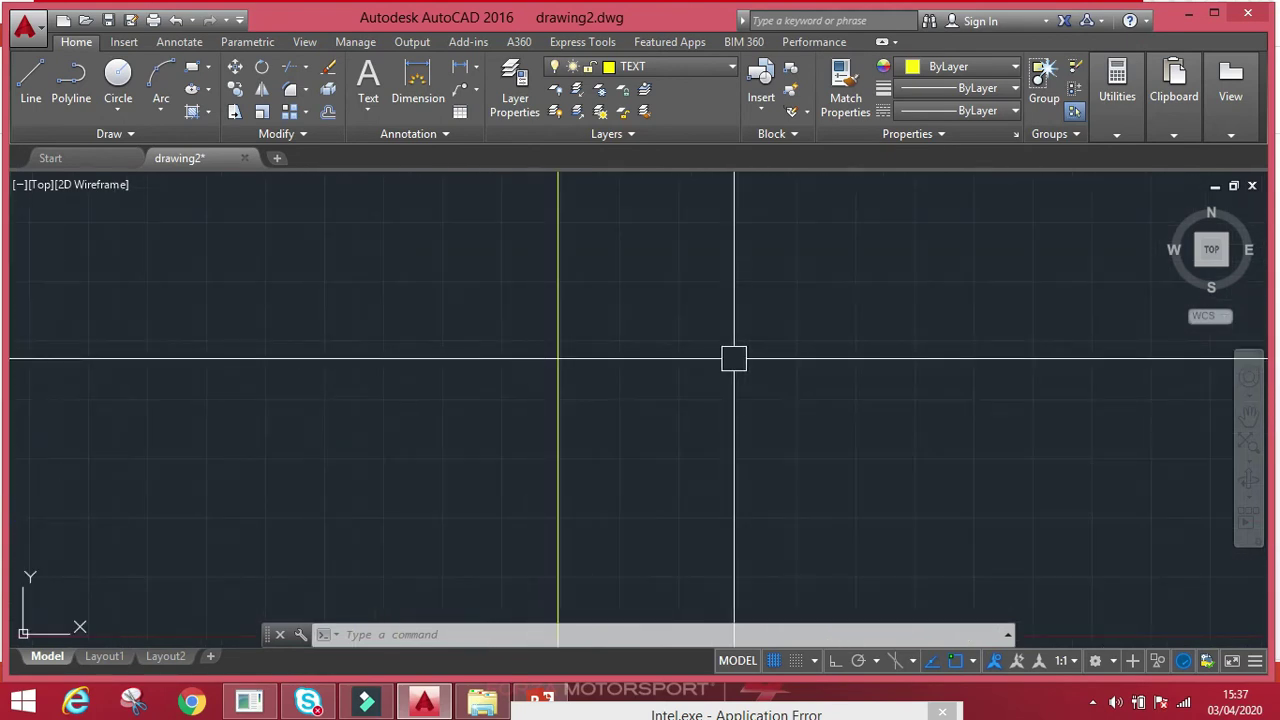
scroll(820, 364, "down", 6)
scroll(820, 364, "down", 6)
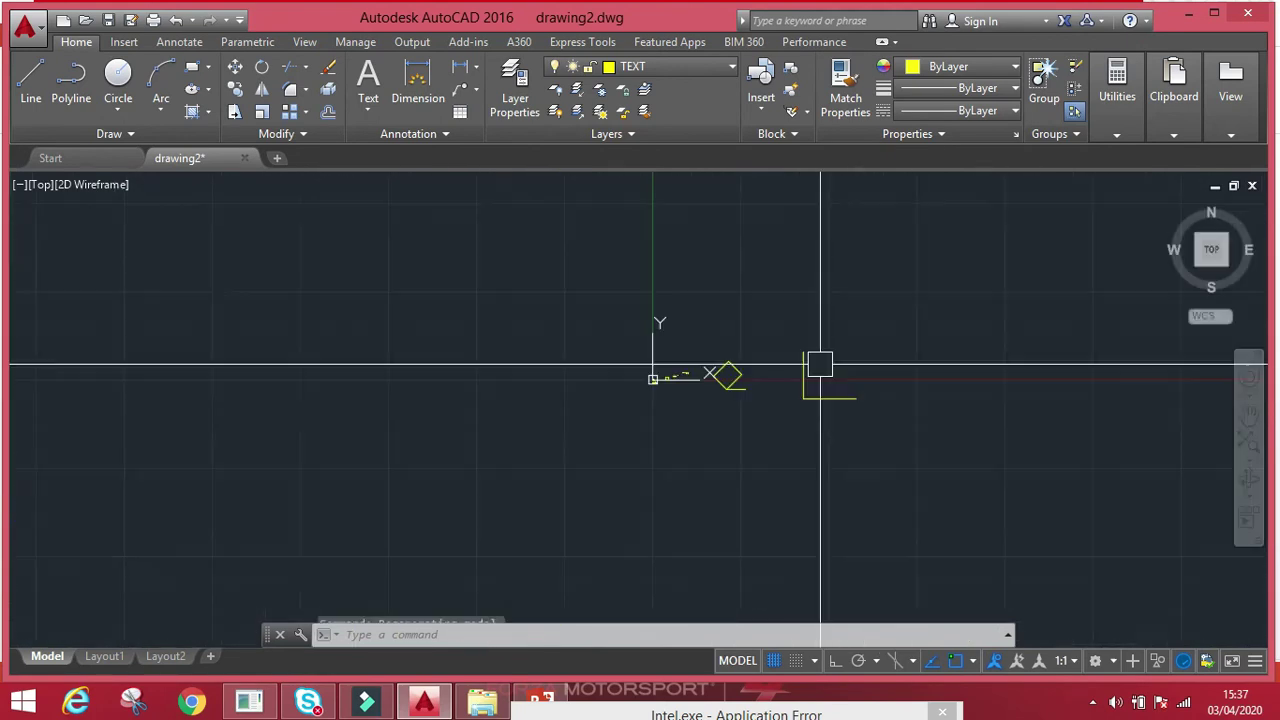
type("[")
key("Escape")
middle_click_drag(914, 317, 389, 377)
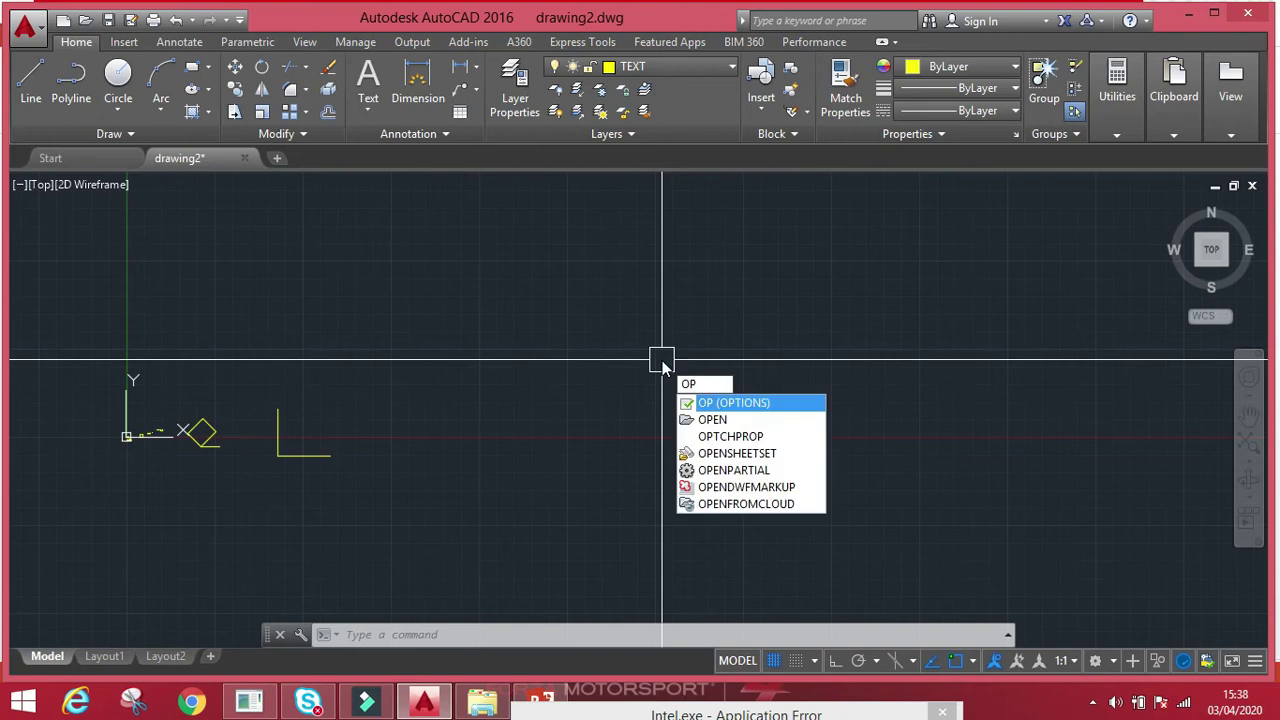
- Set the crosshair size to 35 in the display options and accept the change
key("Return")
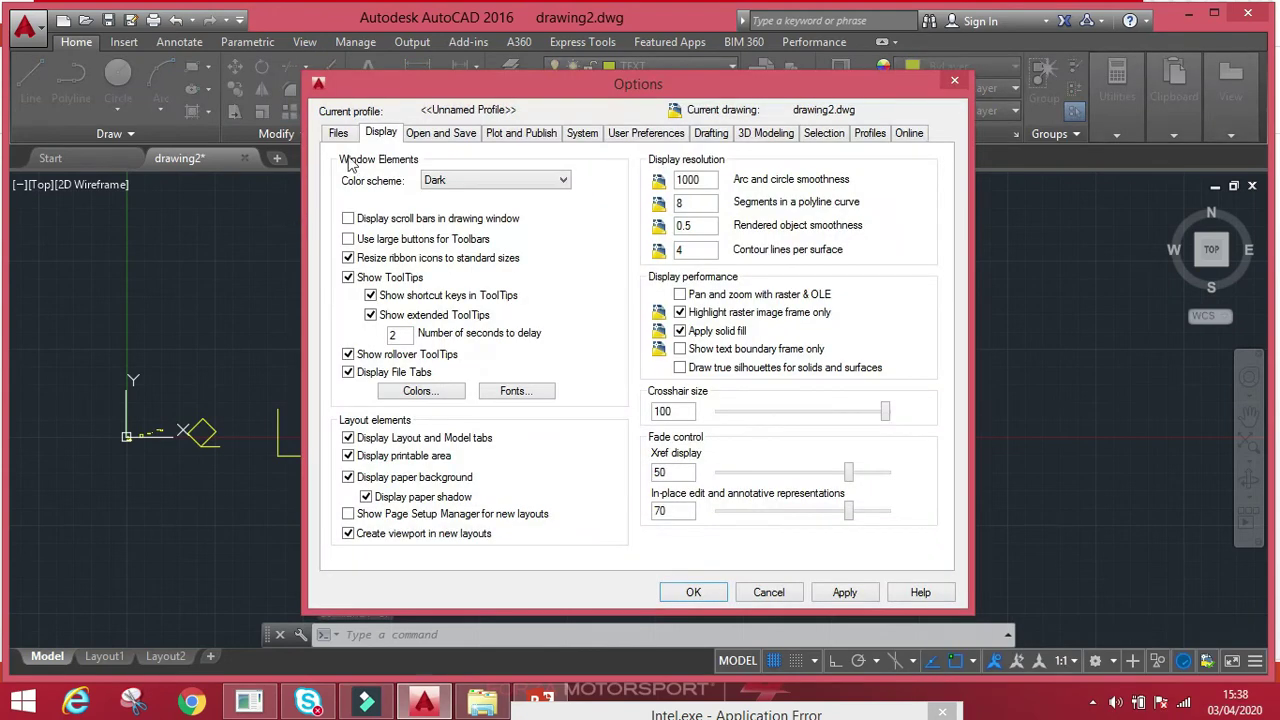
left_click(412, 134)
left_click(372, 136)
type("40")
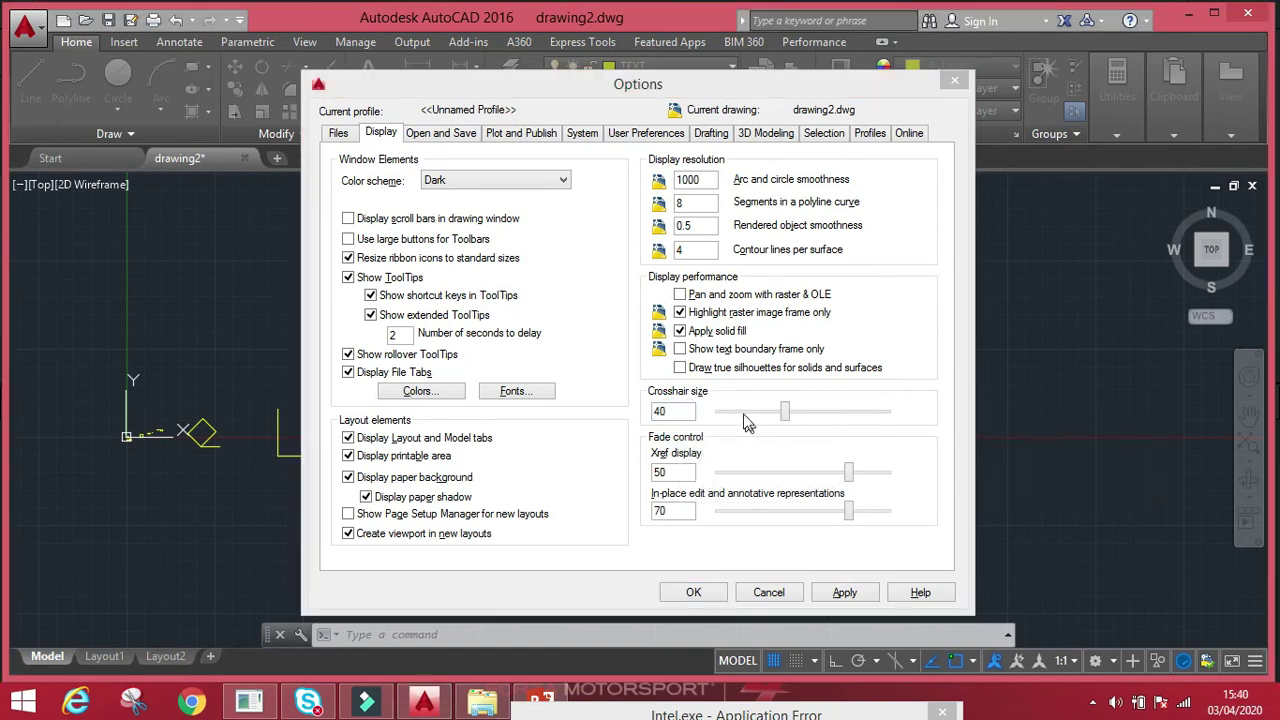
left_click(668, 416)
key("BackSpace")
key("BackSpace")
type("35")
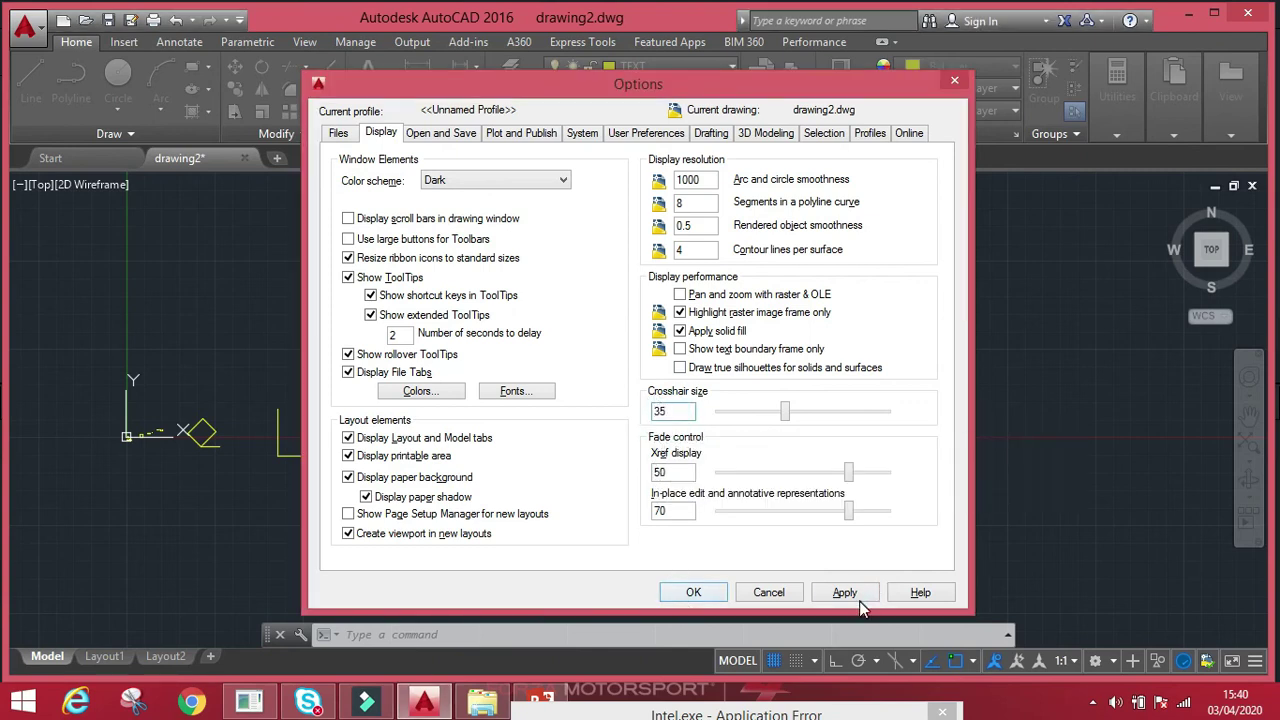
left_click(693, 592)
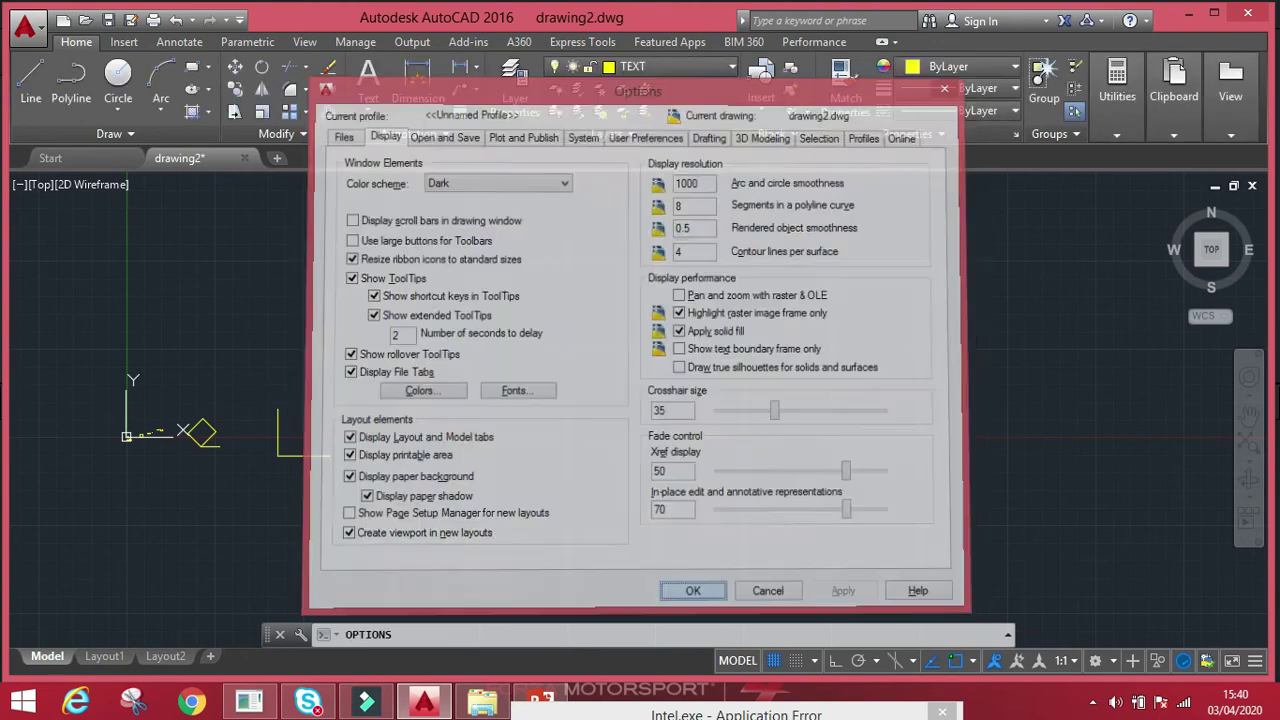
- Reduce the crosshair size to 1 in the display options and accept the change
scroll(698, 444, "down", 1)
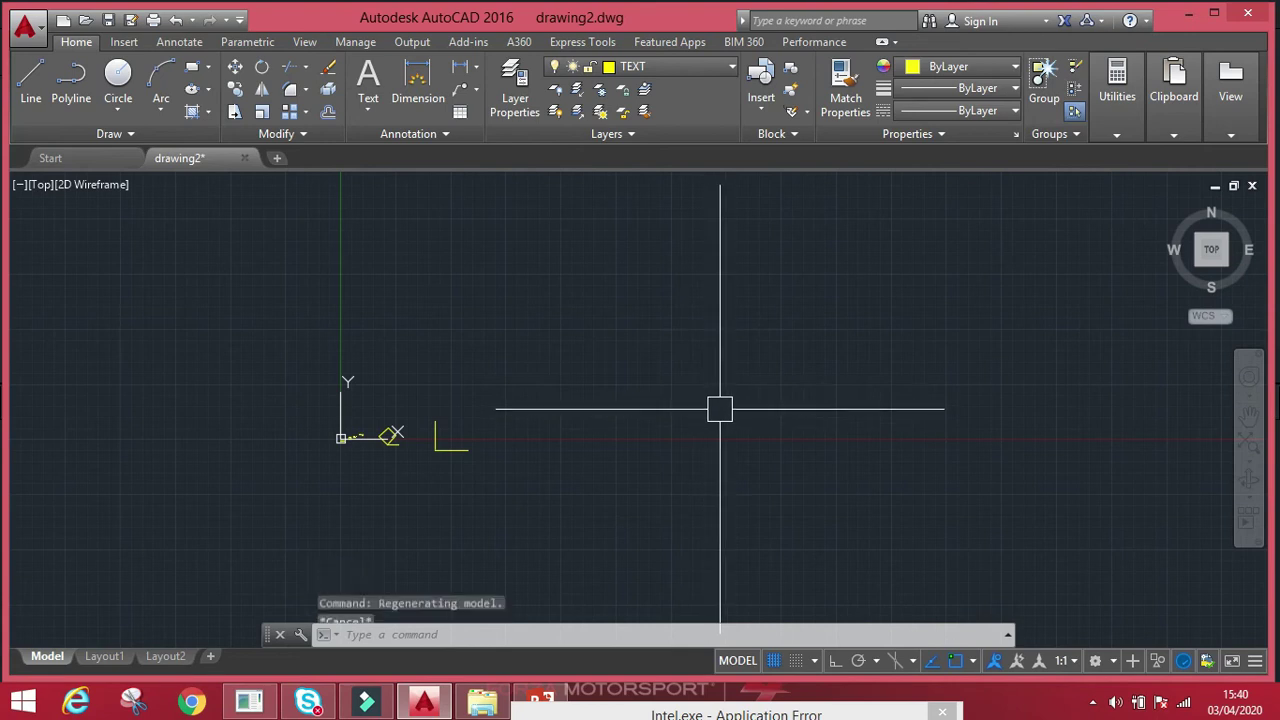
key("Escape")
type("op")
key("Return")
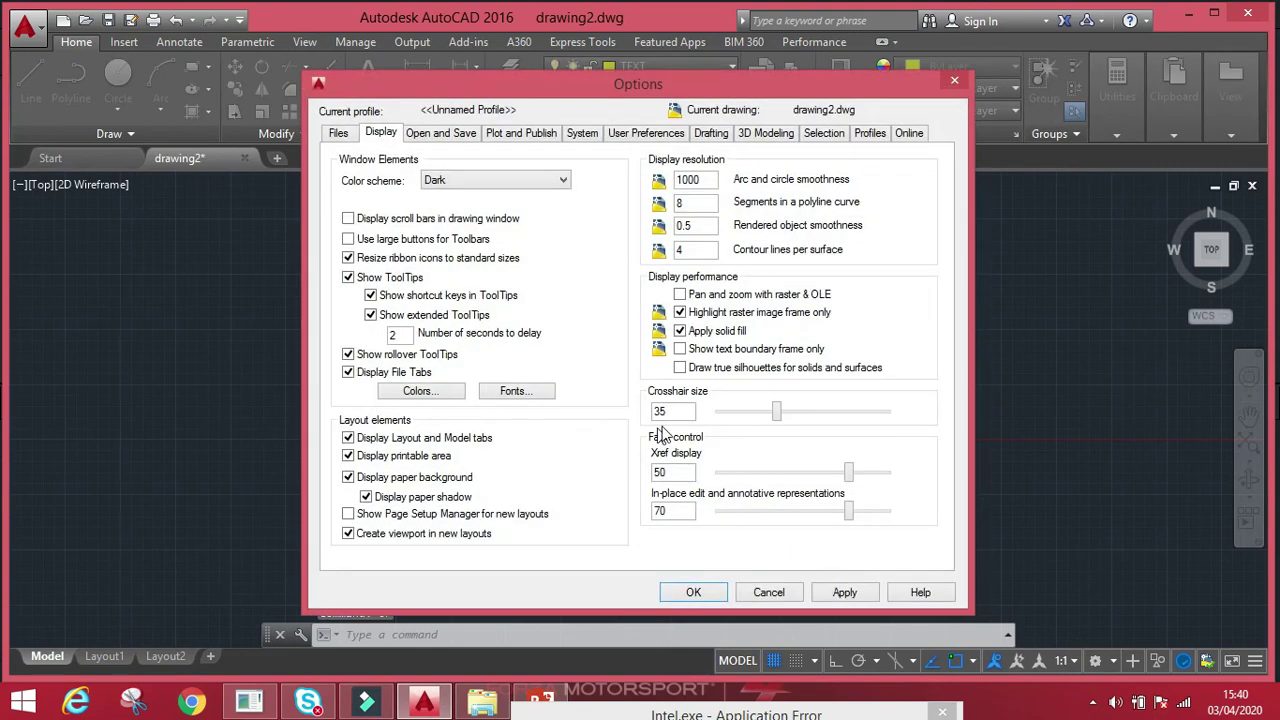
left_click(700, 591)
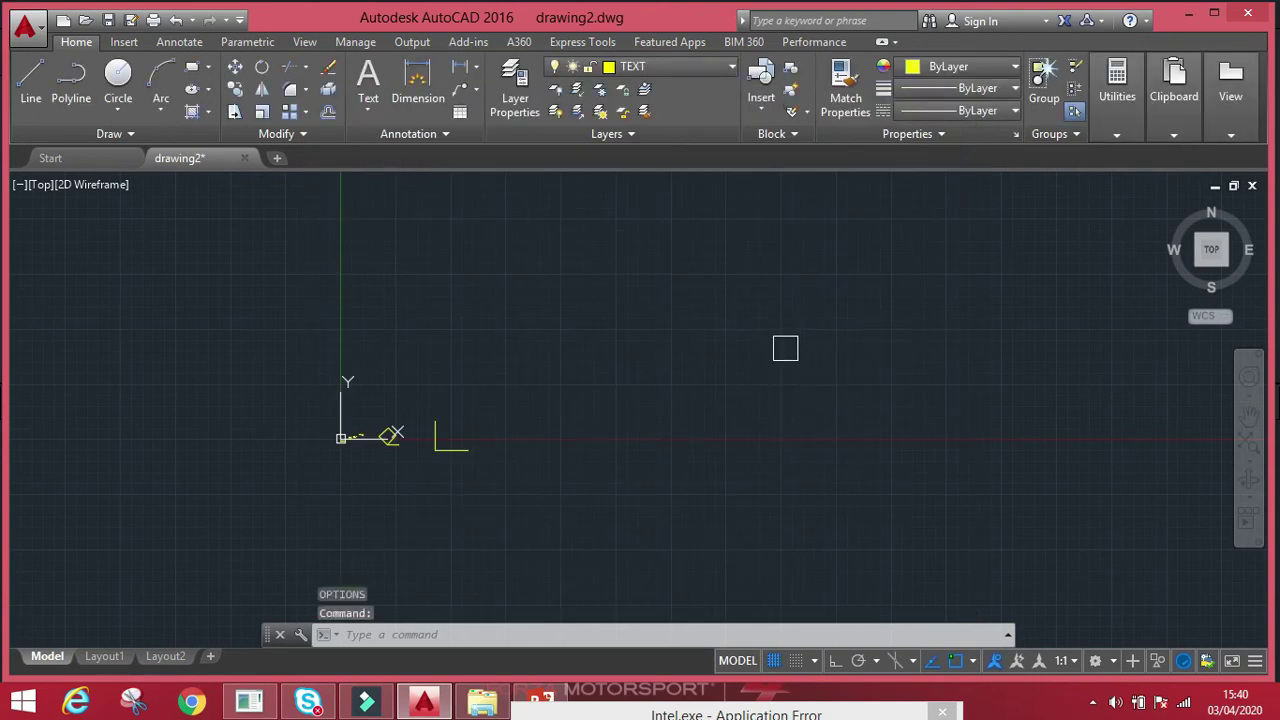
key("Escape")
key("Escape")
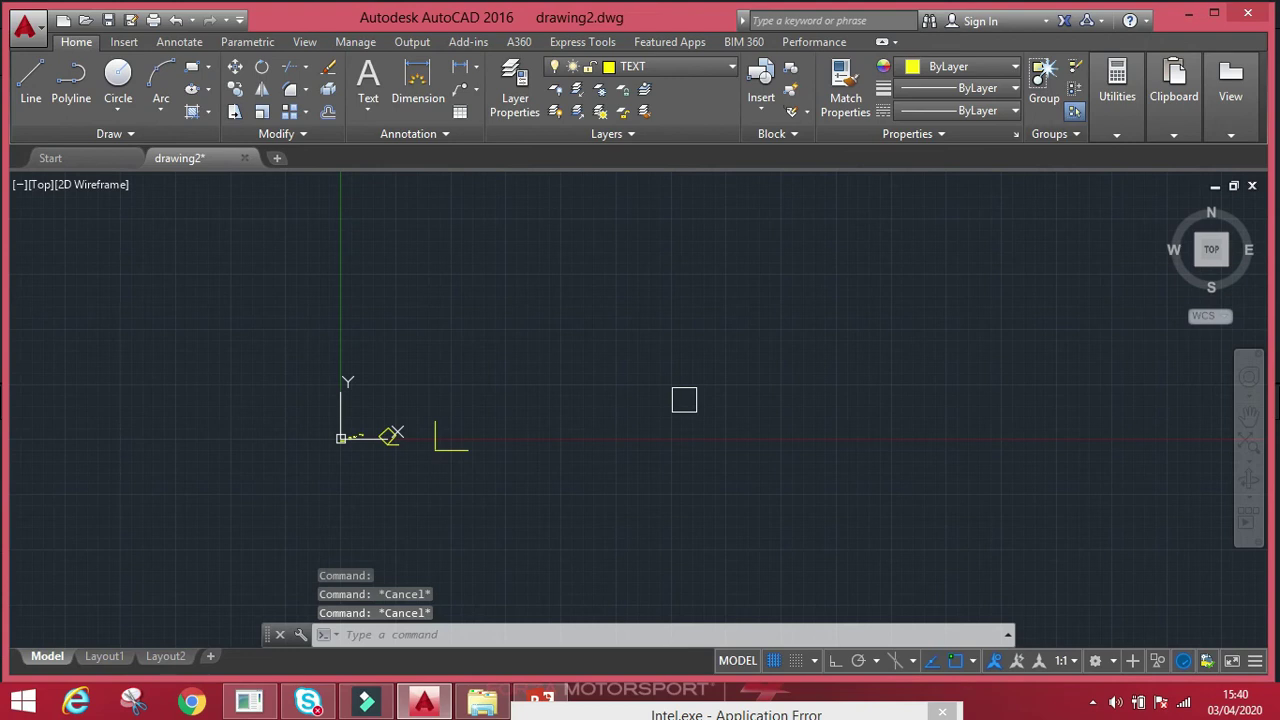
- Set the crosshair size to 100 in the display options and apply the change
type("op")
key("Return")
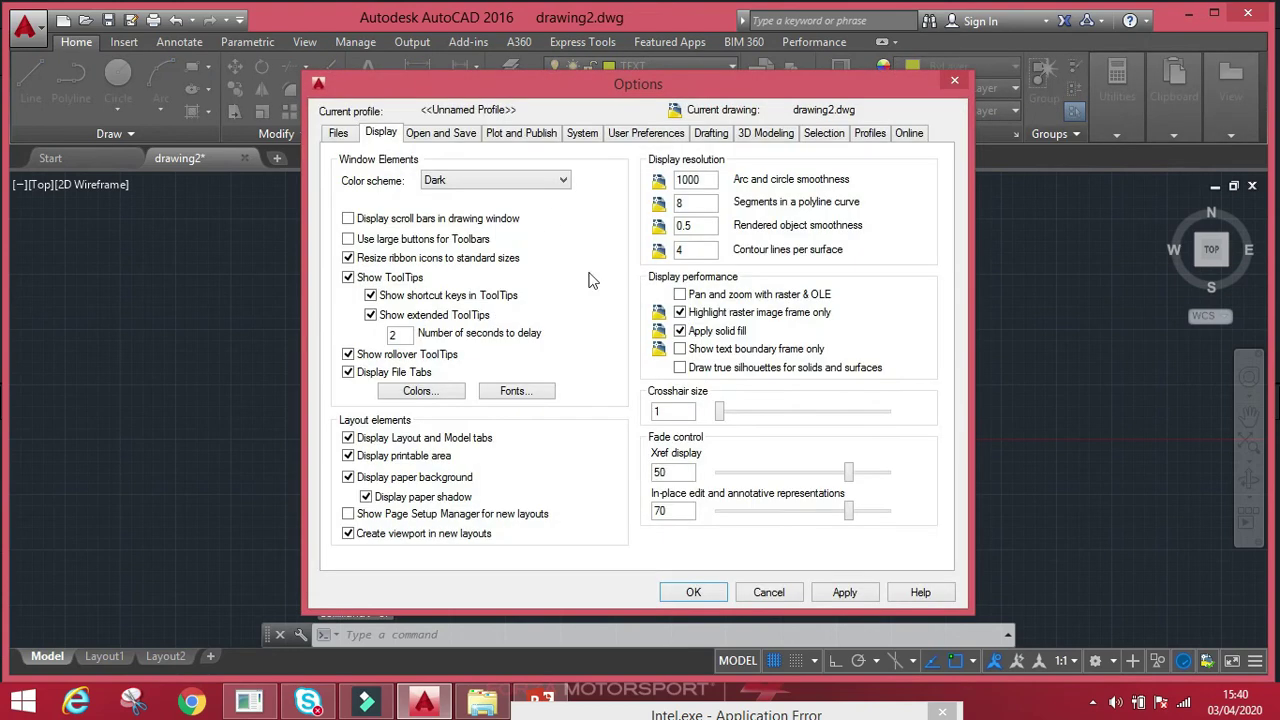
left_click(869, 410)
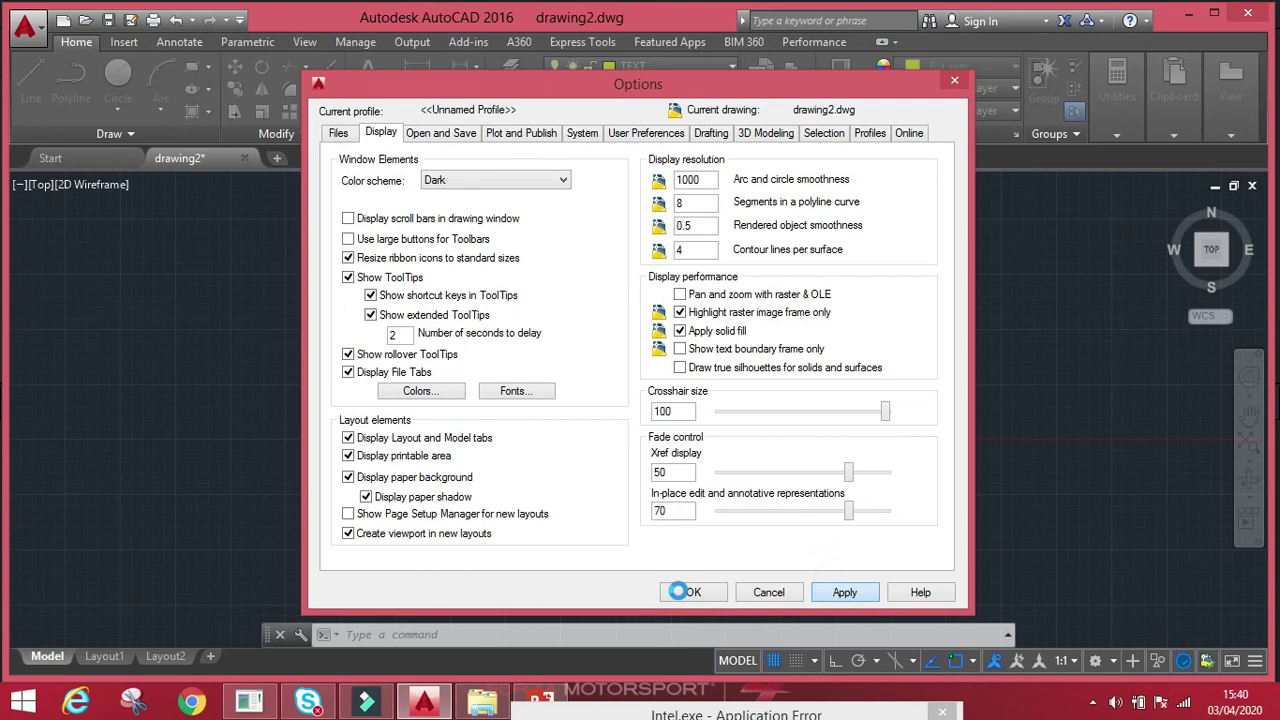
- Accept the crosshair size setting and close the options
left_click(686, 593)
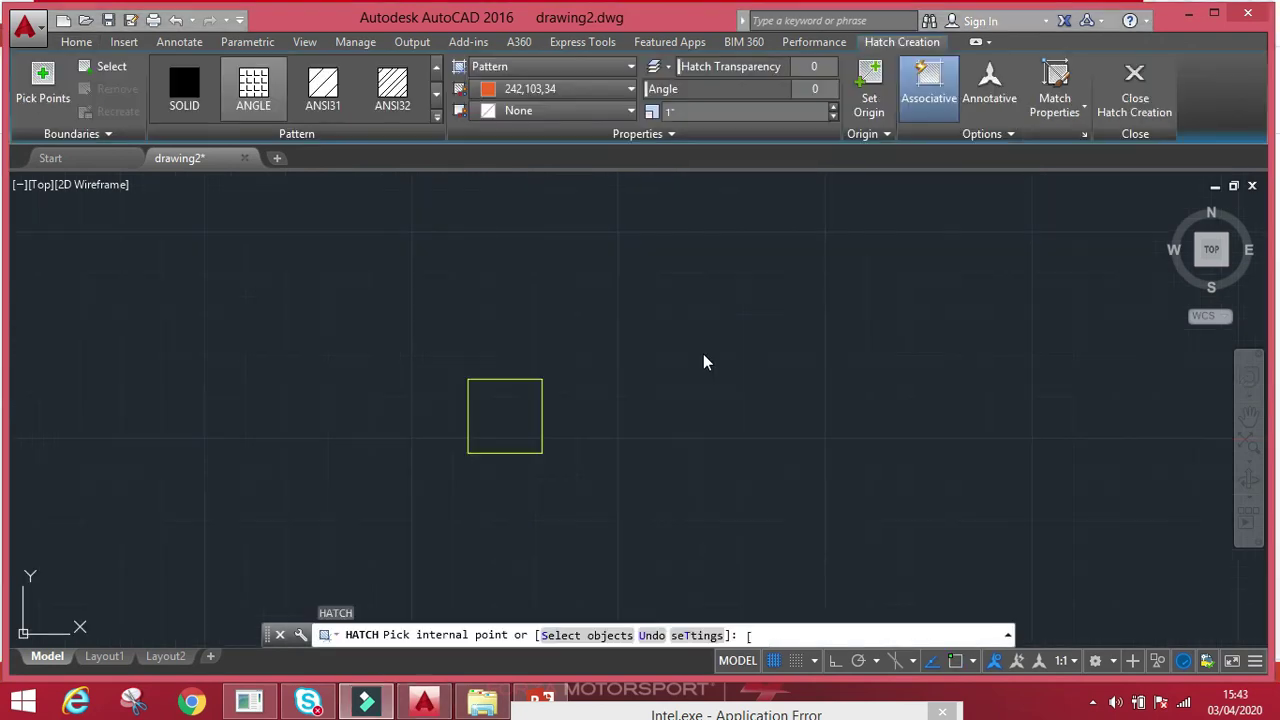
middle_click_drag(593, 290, 671, 346)
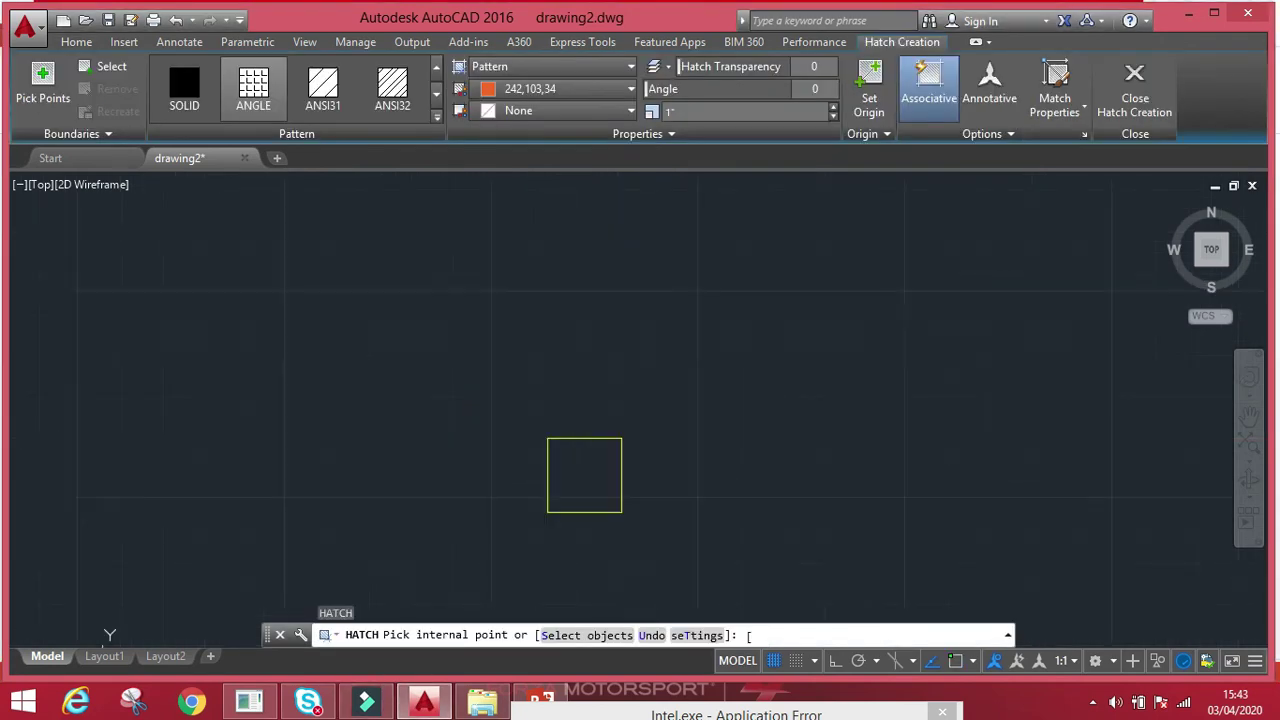
key("Escape")
middle_click_drag(625, 390, 625, 327)
key("Escape")
key("Escape")
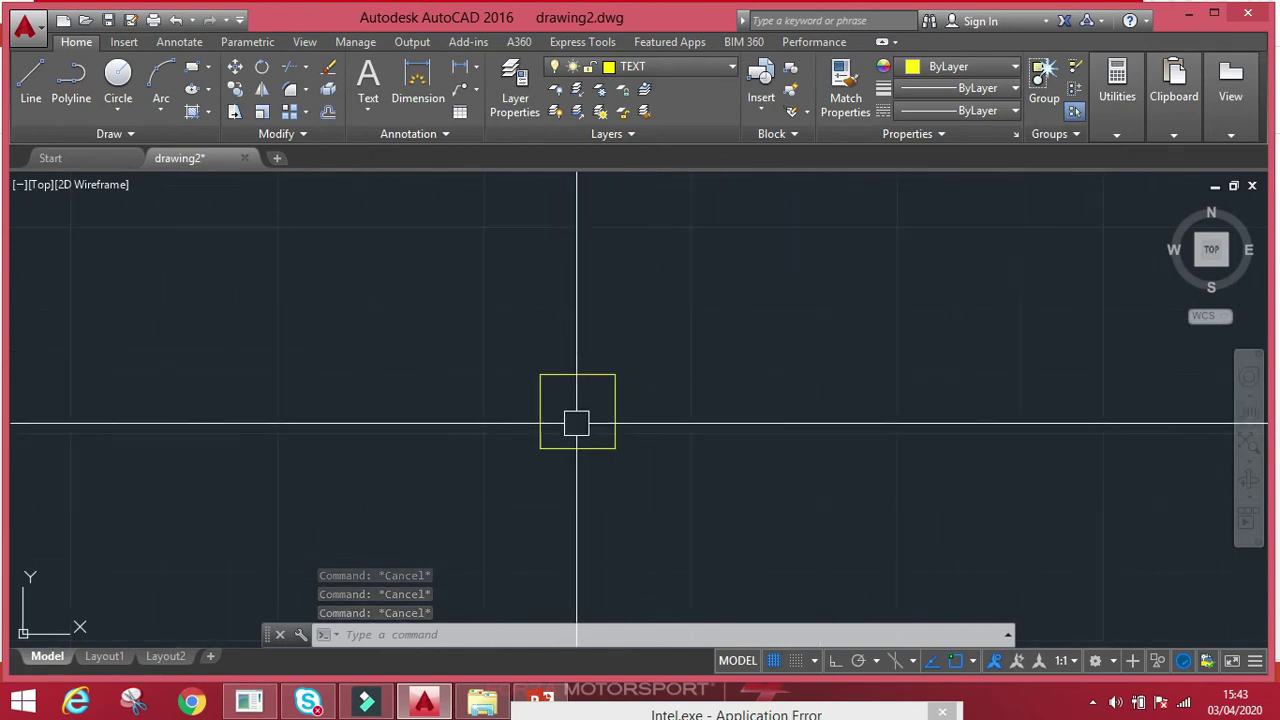
scroll(577, 422, "down", 2)
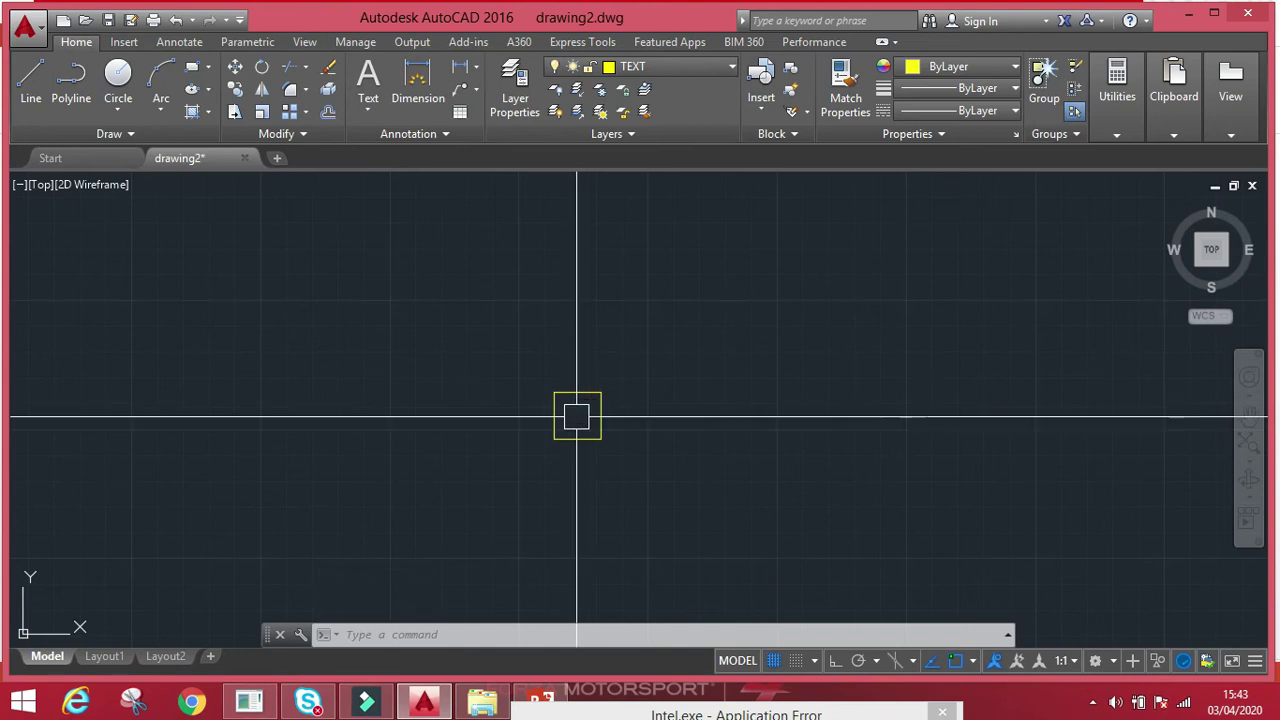
key("Escape")
key("Escape")
key("Escape")
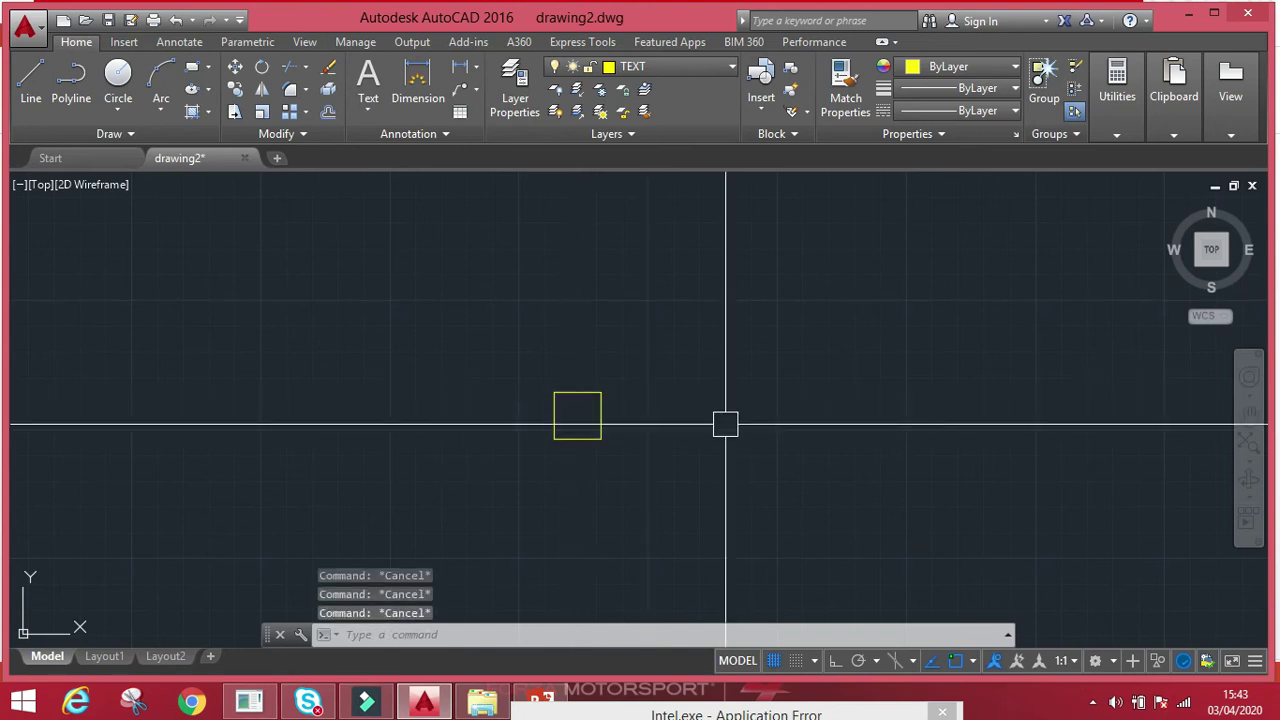
- Add a linear dimension to the left side of the small square, placed just outside it
scroll(583, 426, "up", 3)
type("li")
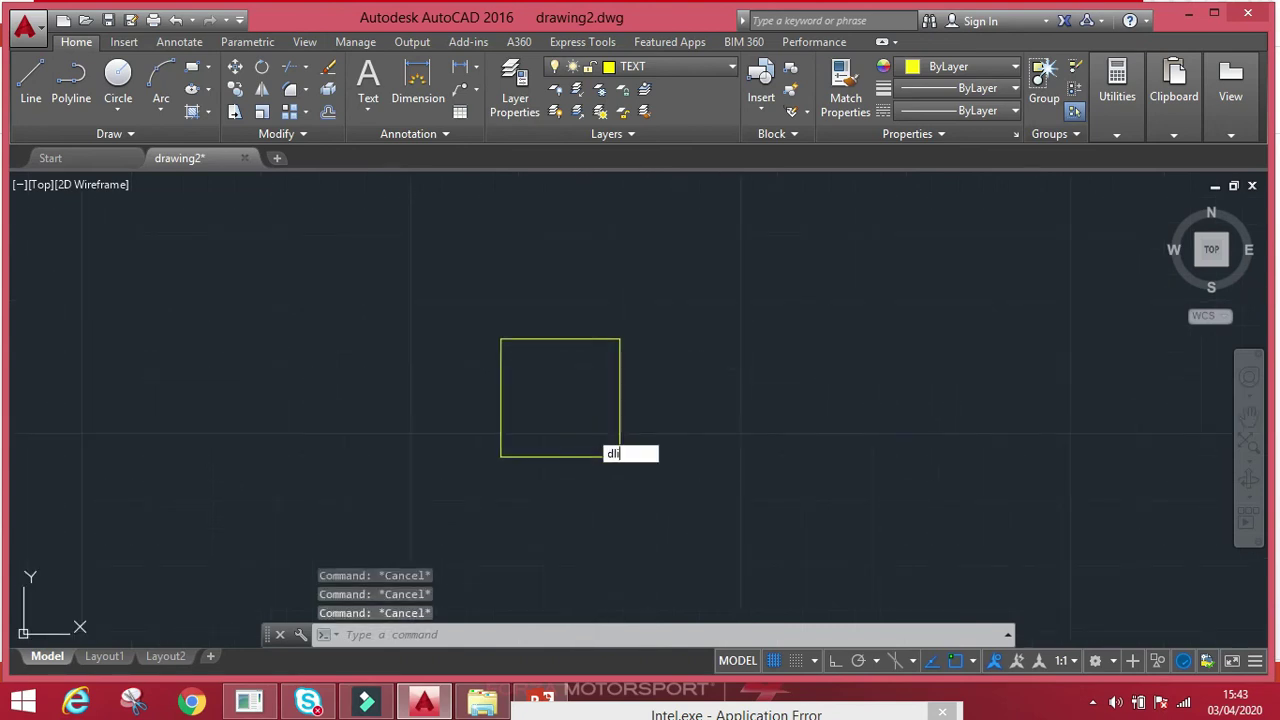
key("Return")
left_click(500, 456)
left_click(501, 342)
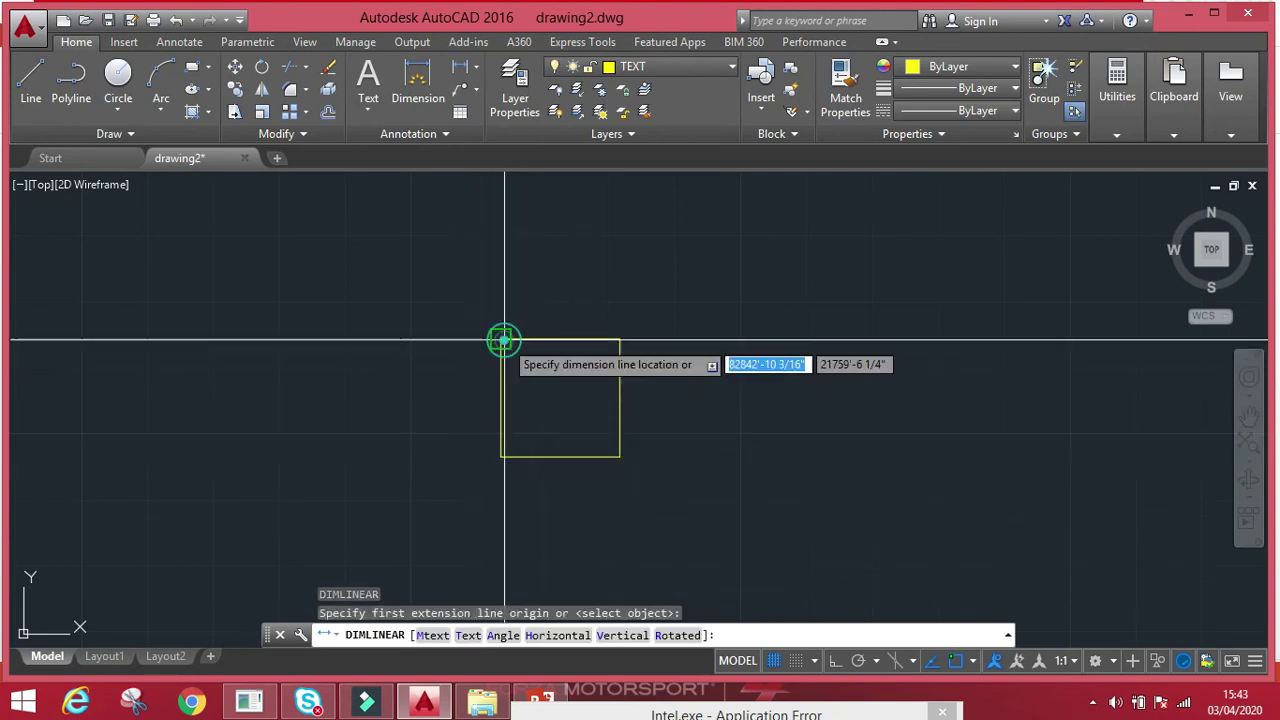
left_click(371, 366)
key("Escape")
scroll(546, 377, "down", 3)
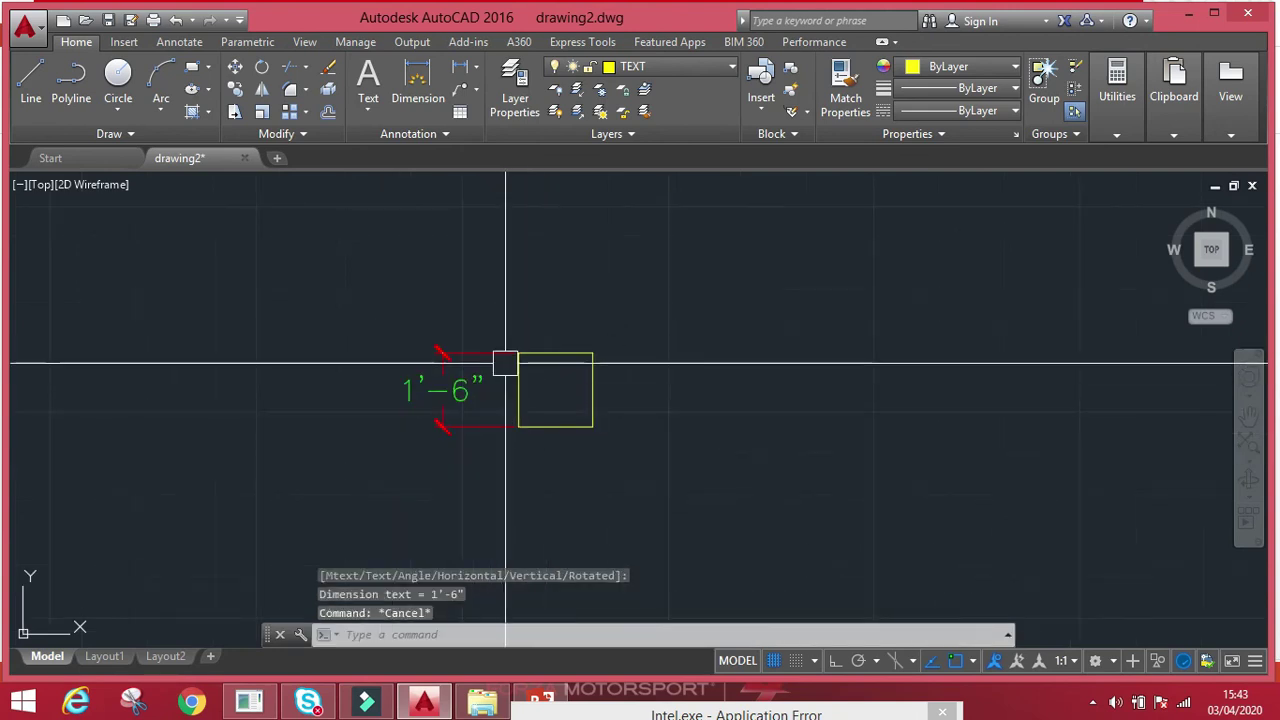
middle_click_drag(651, 380, 714, 334)
key("Escape")
key("Escape")
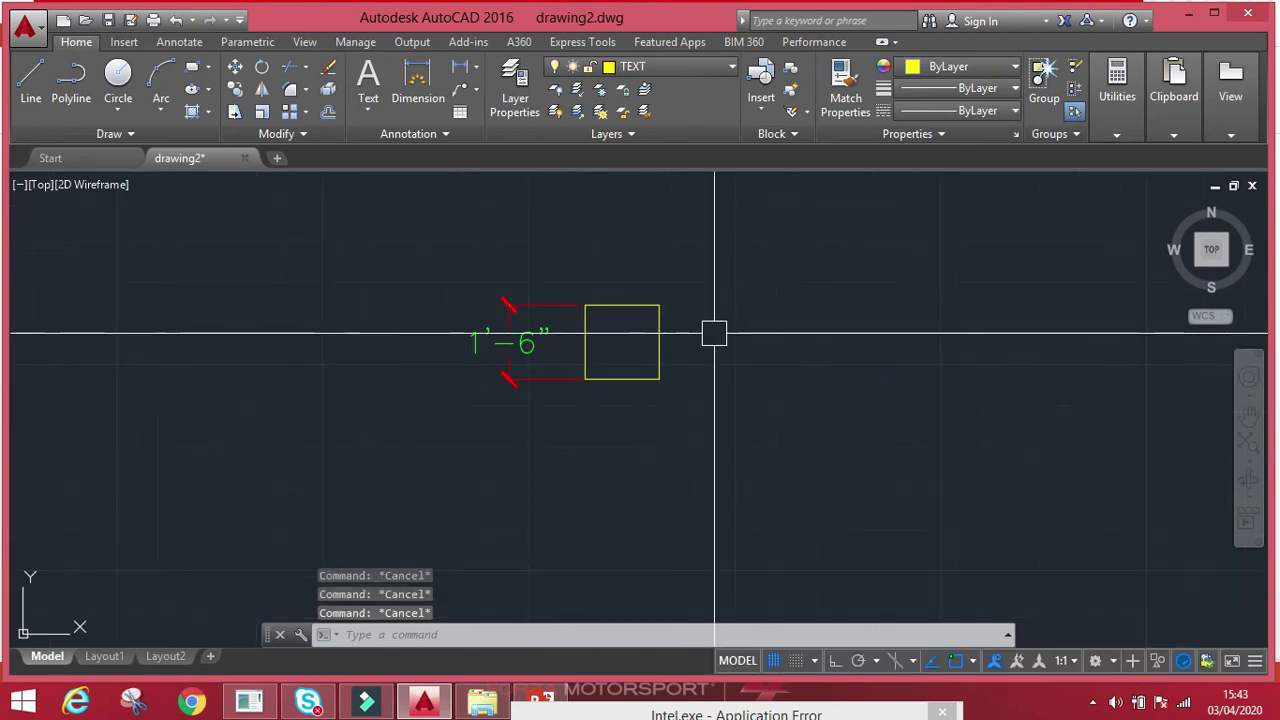
- Hatch the inside of the small square with the ANSI32 pattern
type("h")
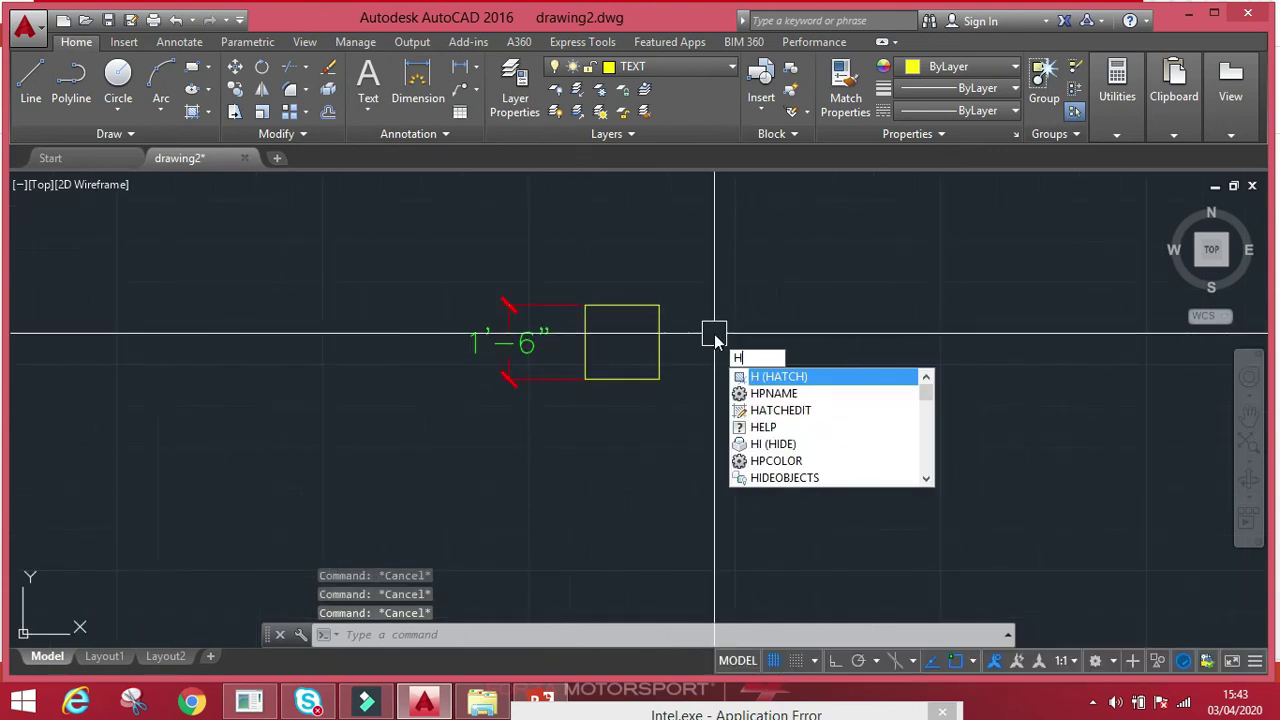
key("Return")
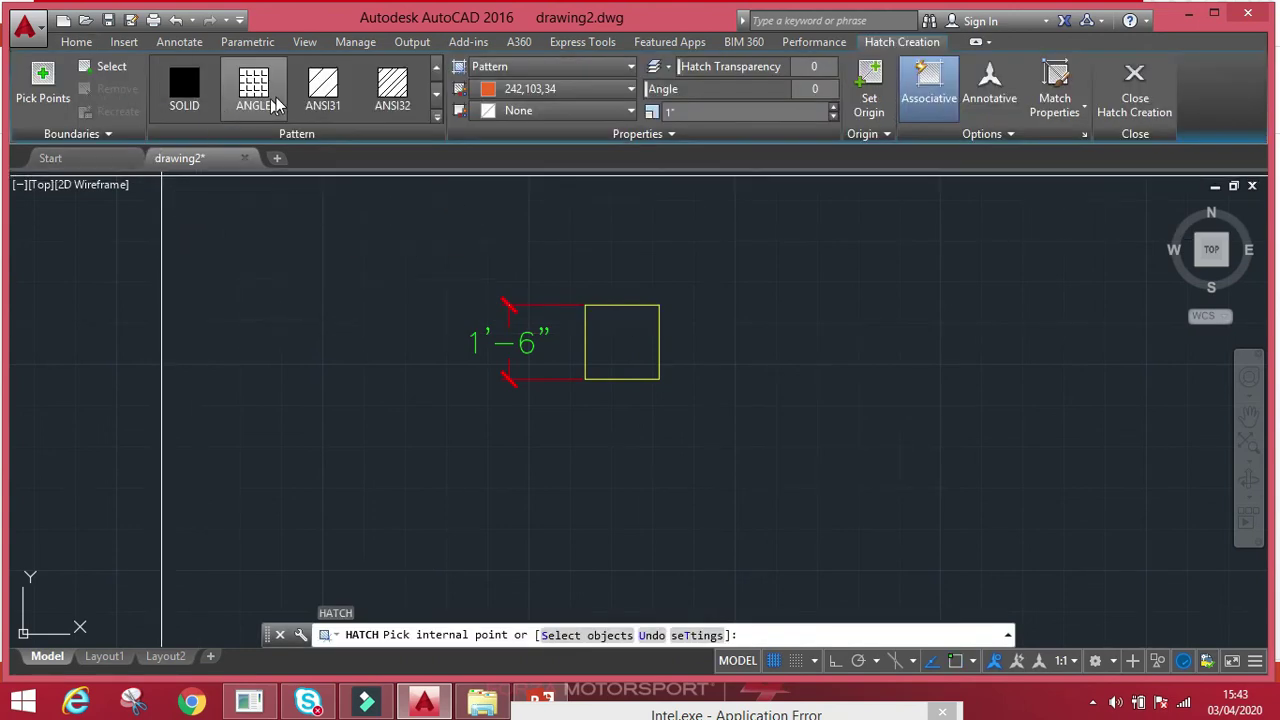
left_click(435, 96)
left_click(435, 73)
left_click(435, 73)
left_click(435, 73)
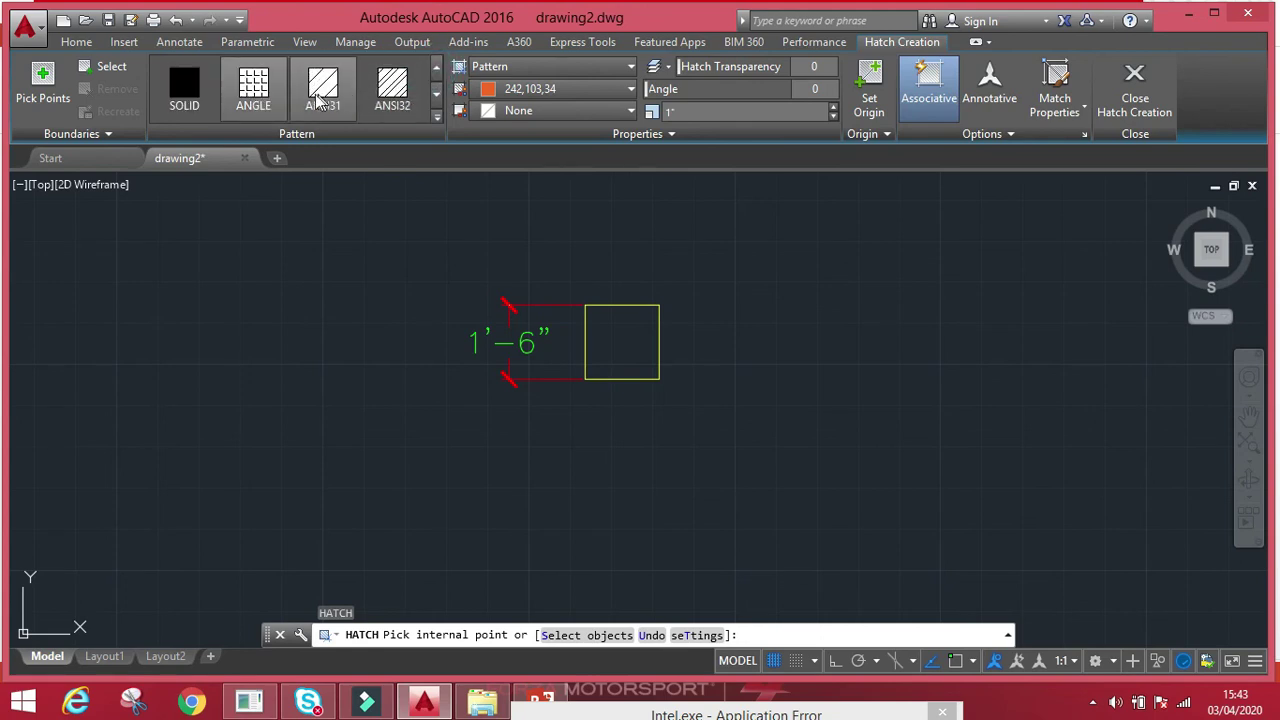
left_click(383, 88)
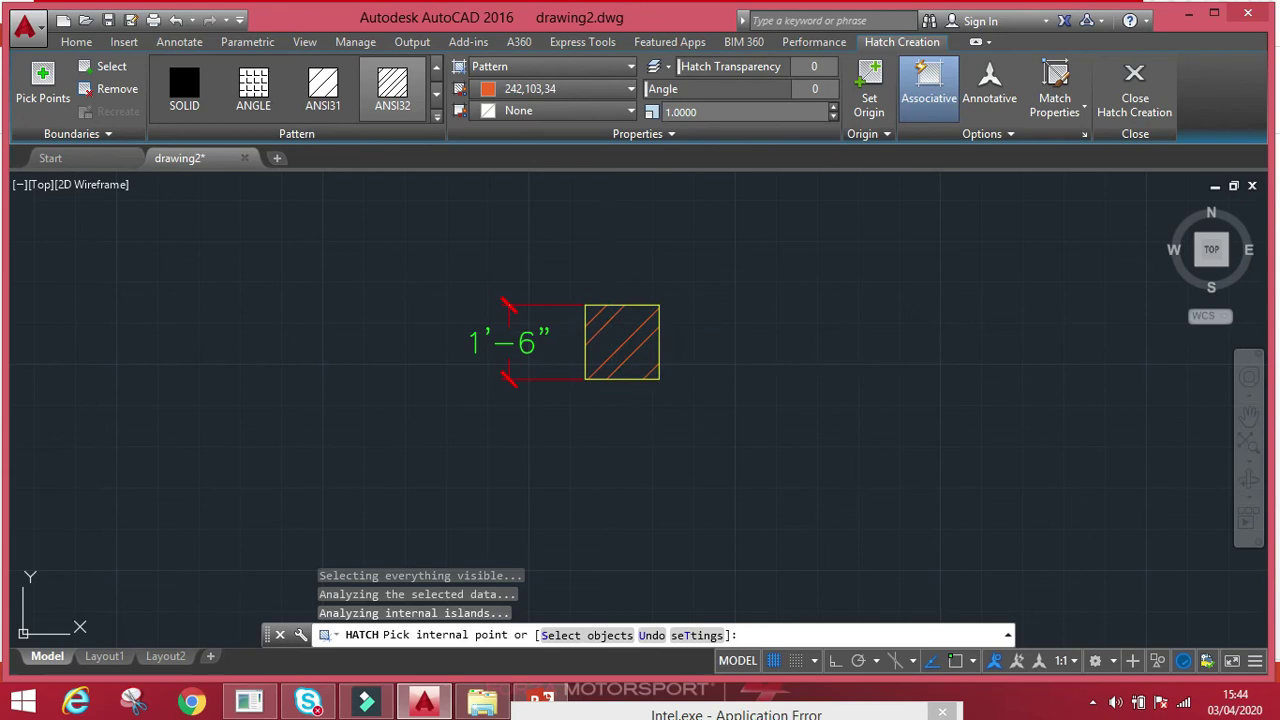
key("Escape")
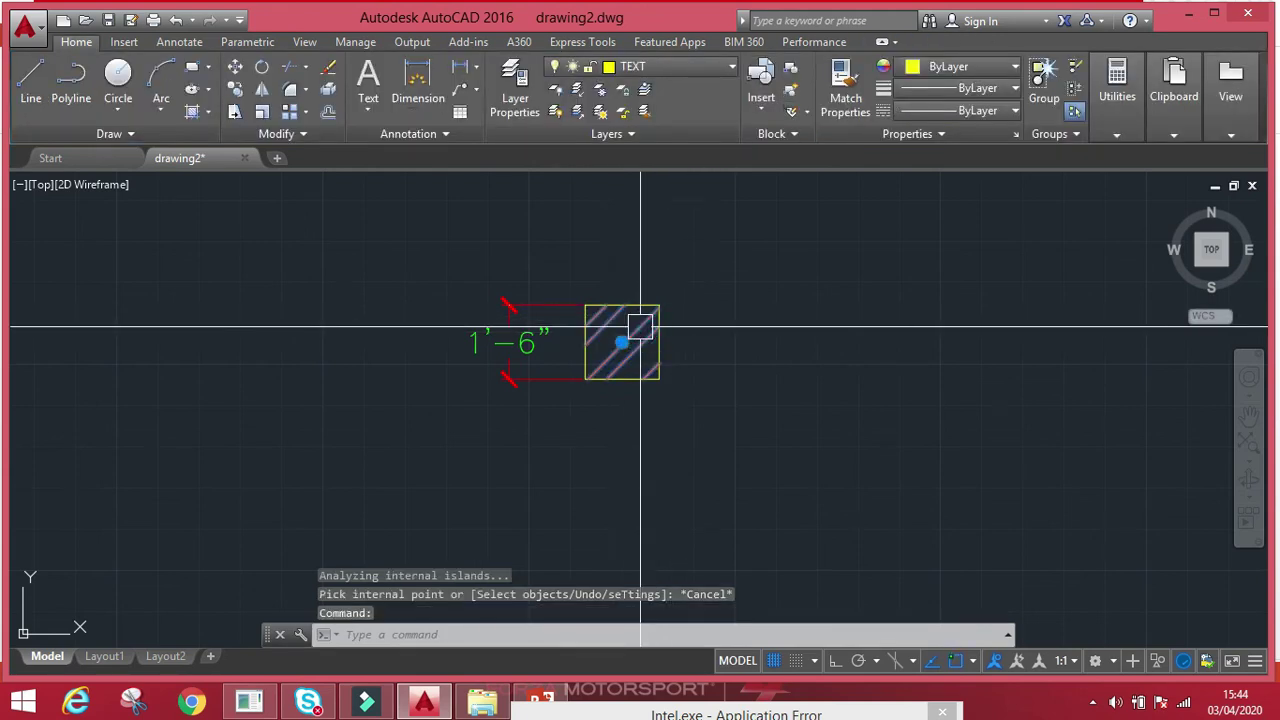
- Set the scale of the small square's hatch to 0.5
left_click(640, 327)
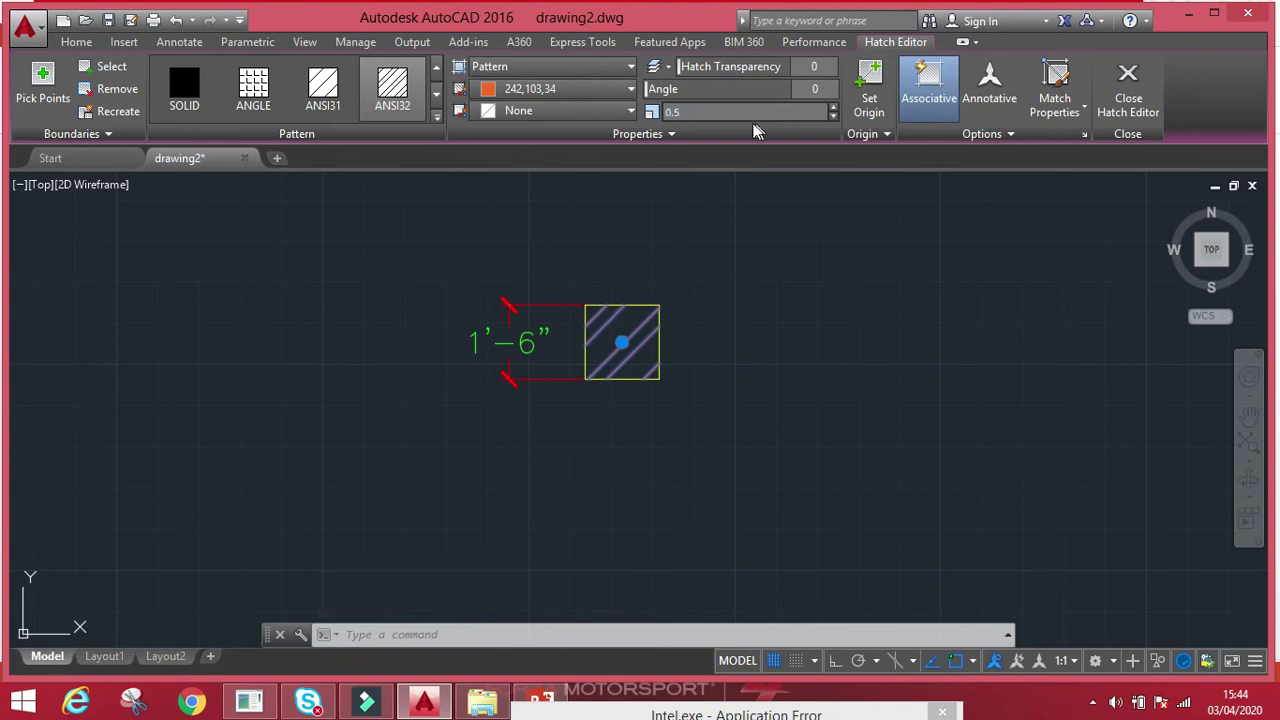
key("Return")
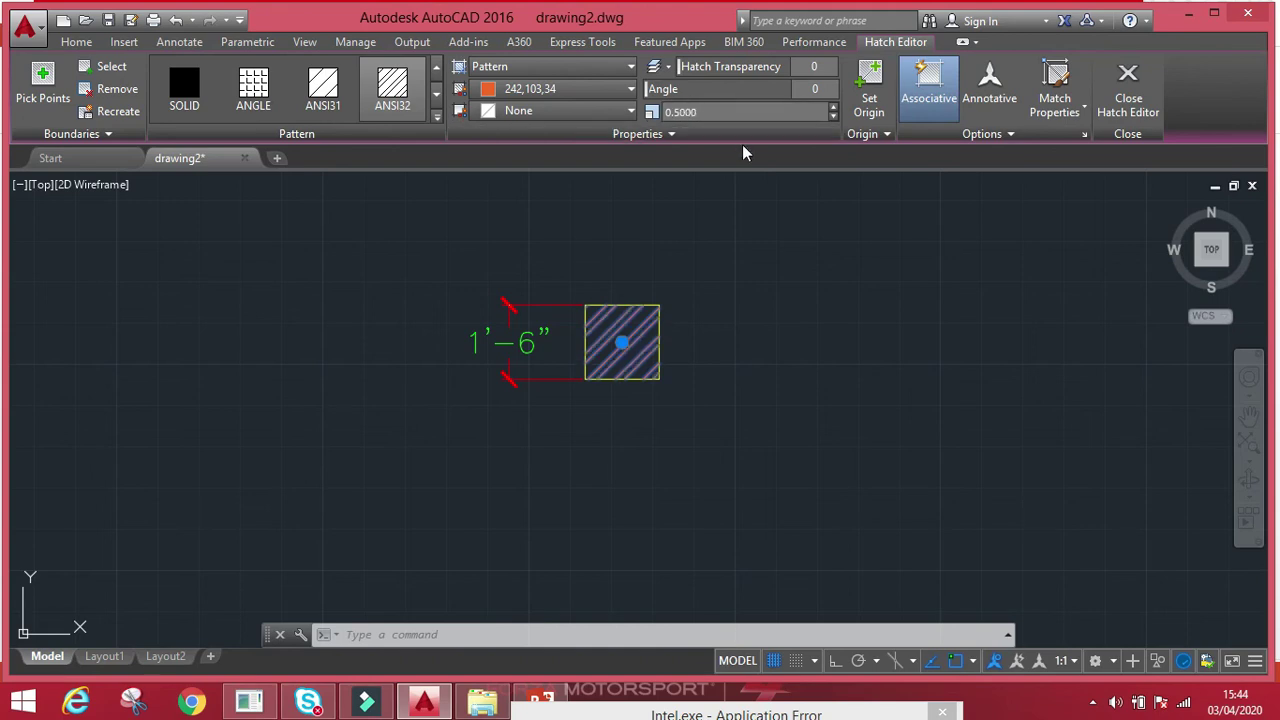
key("Escape")
key("Escape")
- Draw a larger, wide rectangle to the right of the hatched square
scroll(743, 309, "down", 3)
mouse_move(724, 292)
middle_mouse_down()
mouse_move(720, 306)
mouse_move(531, 343)
middle_mouse_up()
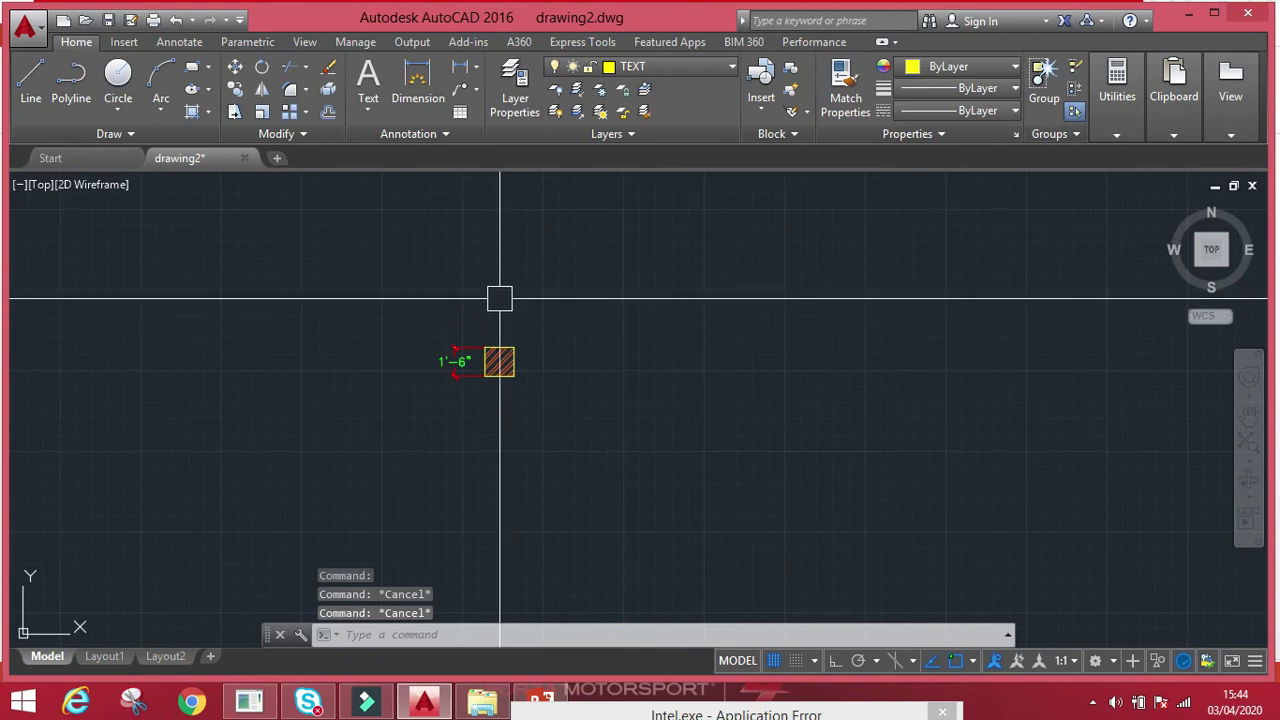
type("rec")
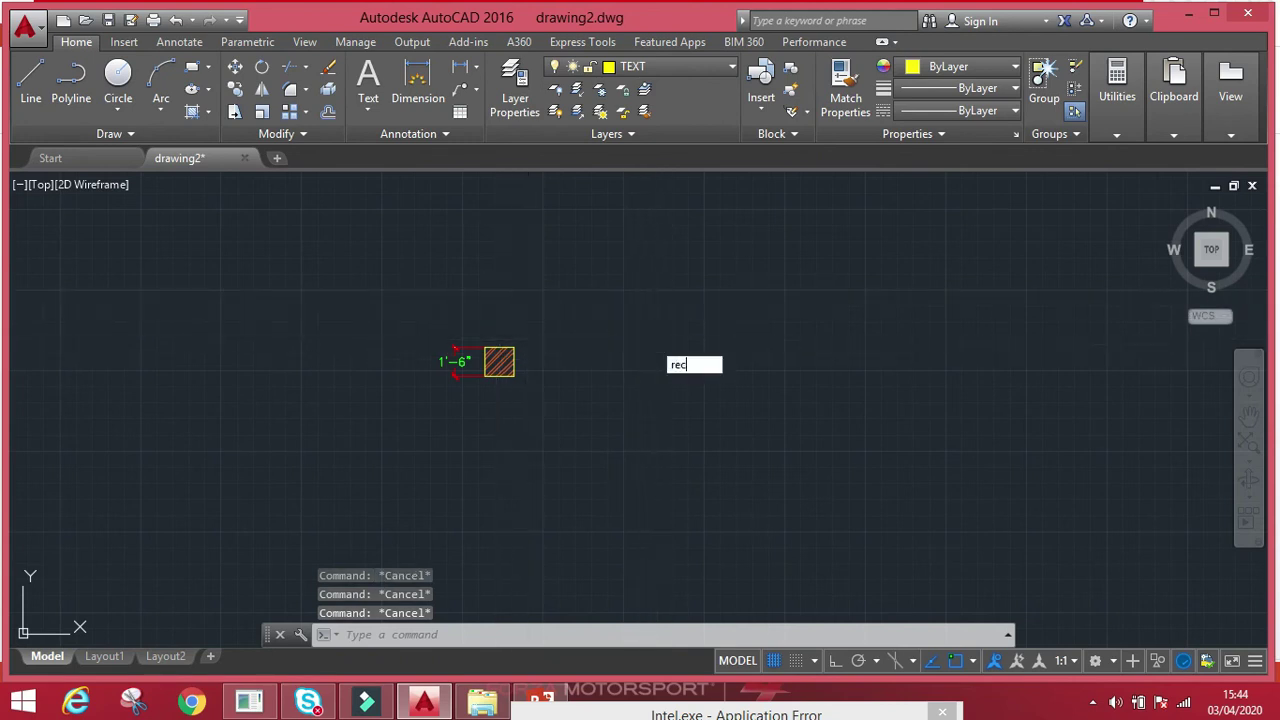
key("Return")
left_click(638, 343)
left_click(828, 430)
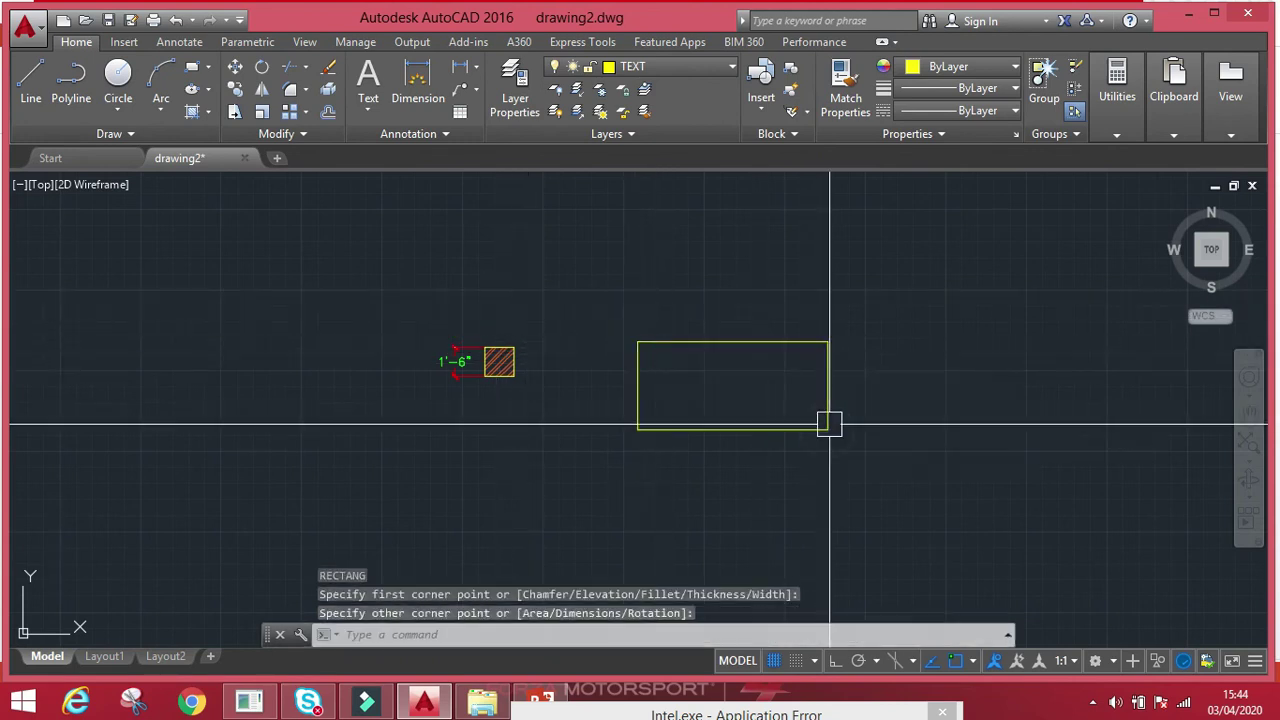
key("Escape")
key("Escape")
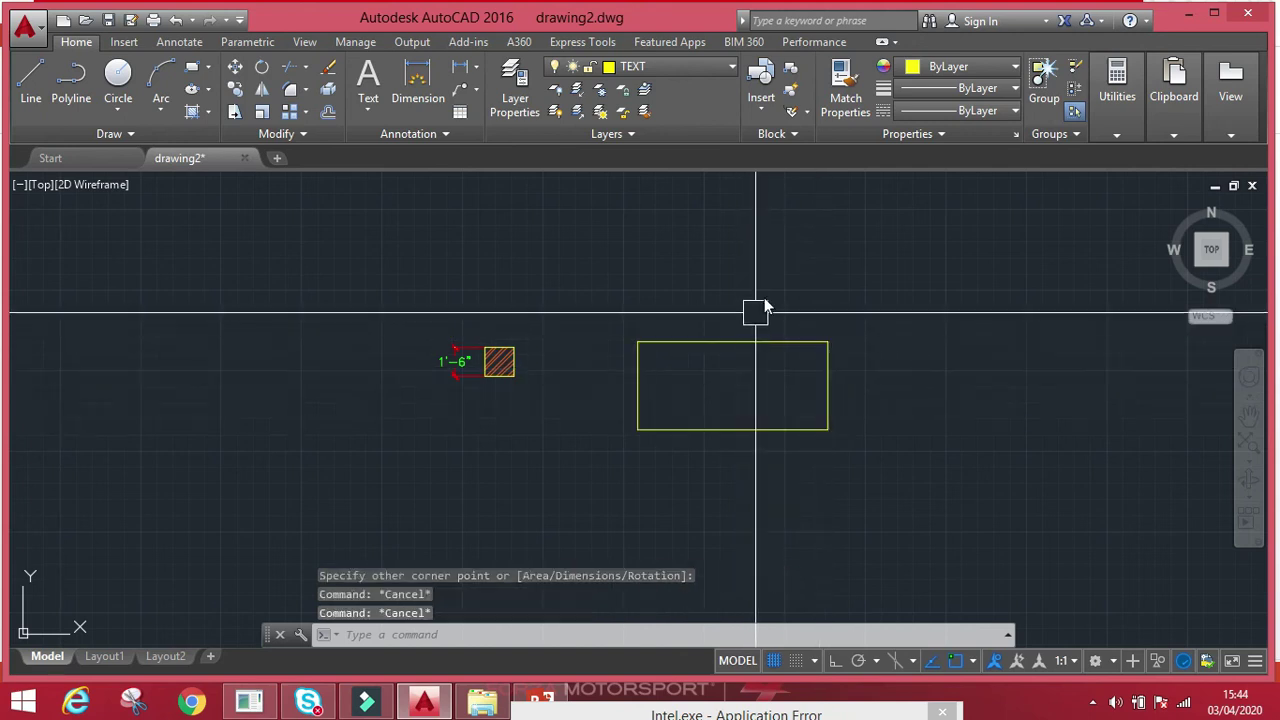
- Draw an open shape of four connected lines to the right of the rectangle, leaving a gap at its top
type("l")
key("Return")
left_click(995, 233)
left_click(1042, 400)
left_click(930, 440)
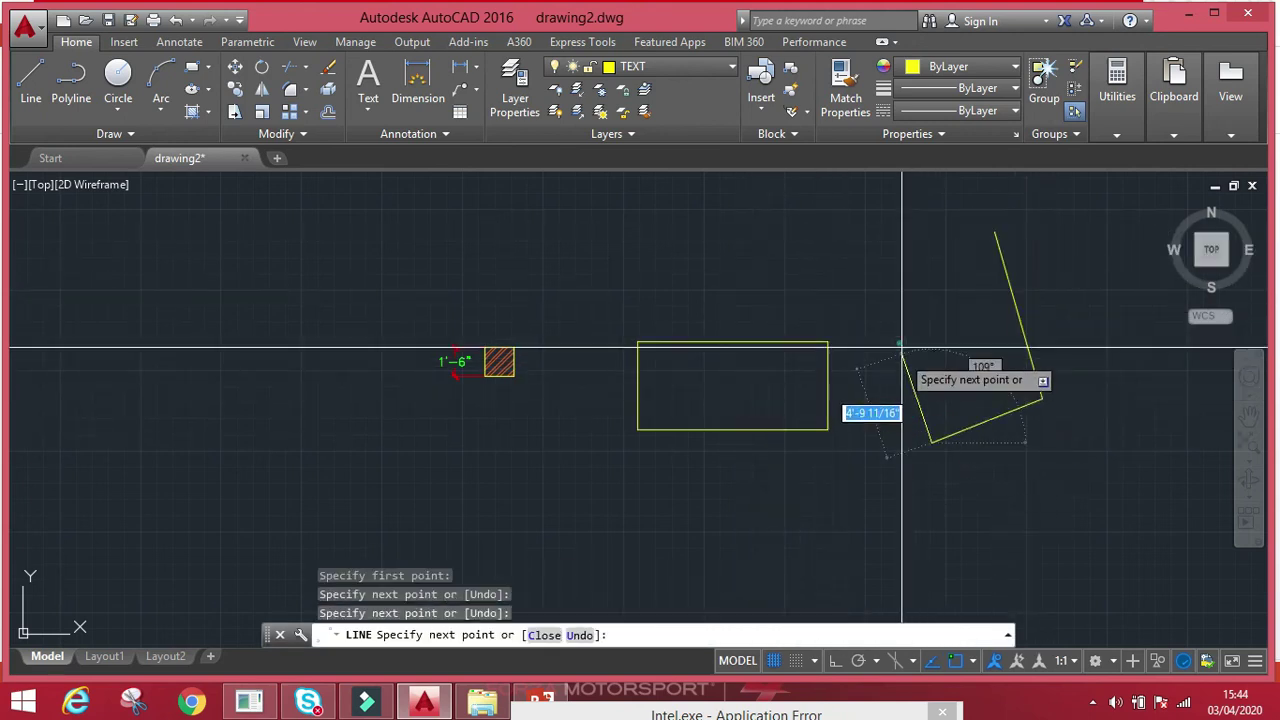
left_click(900, 341)
left_click(944, 266)
key("Escape")
key("Escape")
key("Escape")
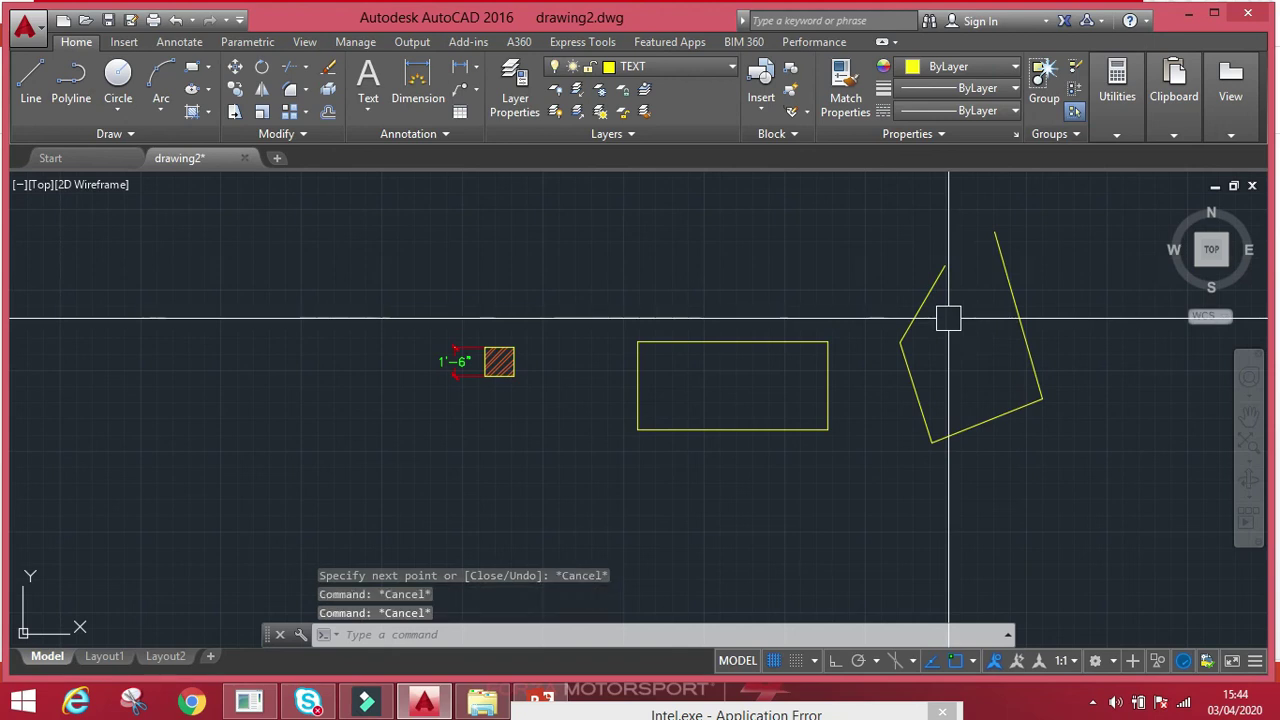
- Start a hatch with the SOLID pattern and try to fill the open four-line shape
type("h")
key("Return")
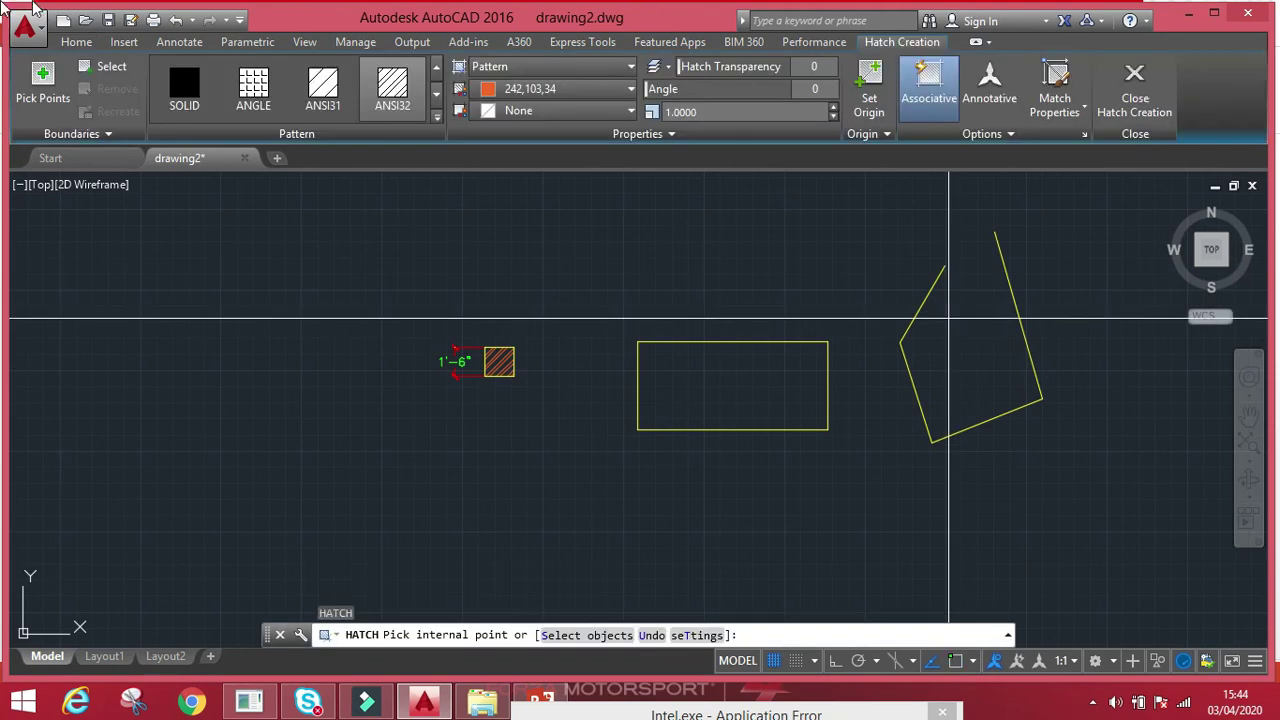
left_click(160, 85)
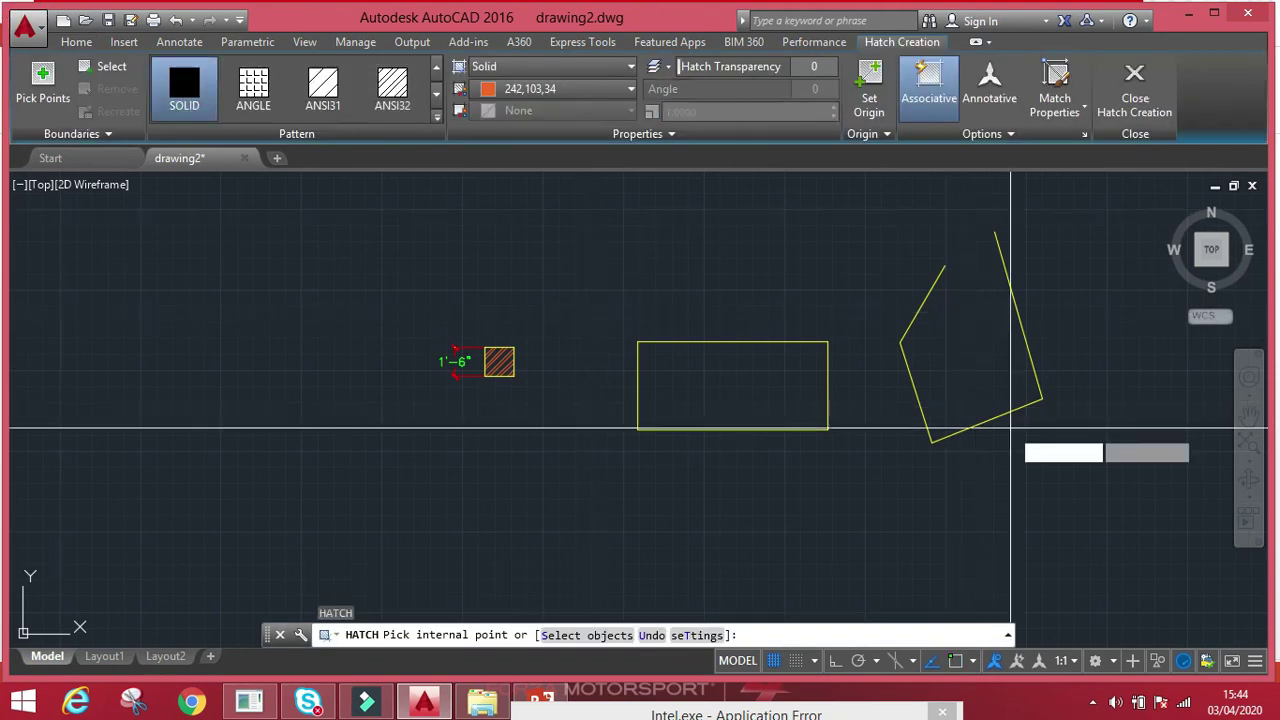
left_click(1021, 390)
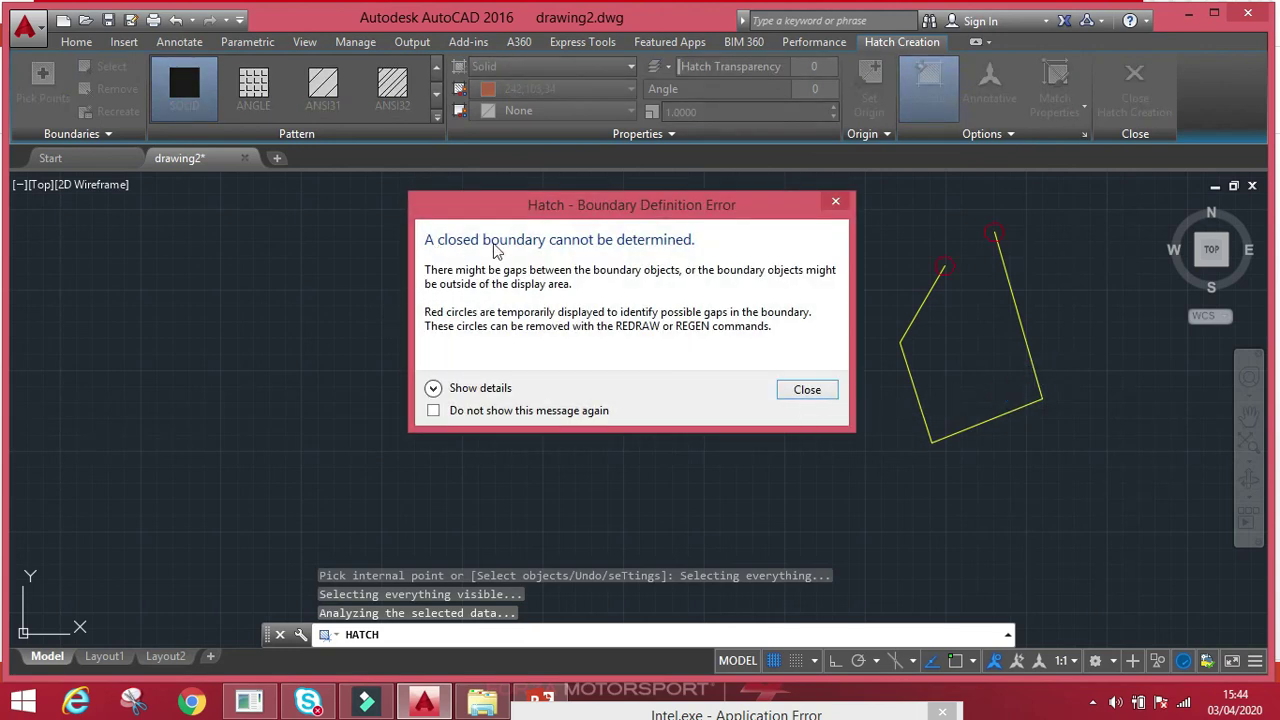
left_click(818, 397)
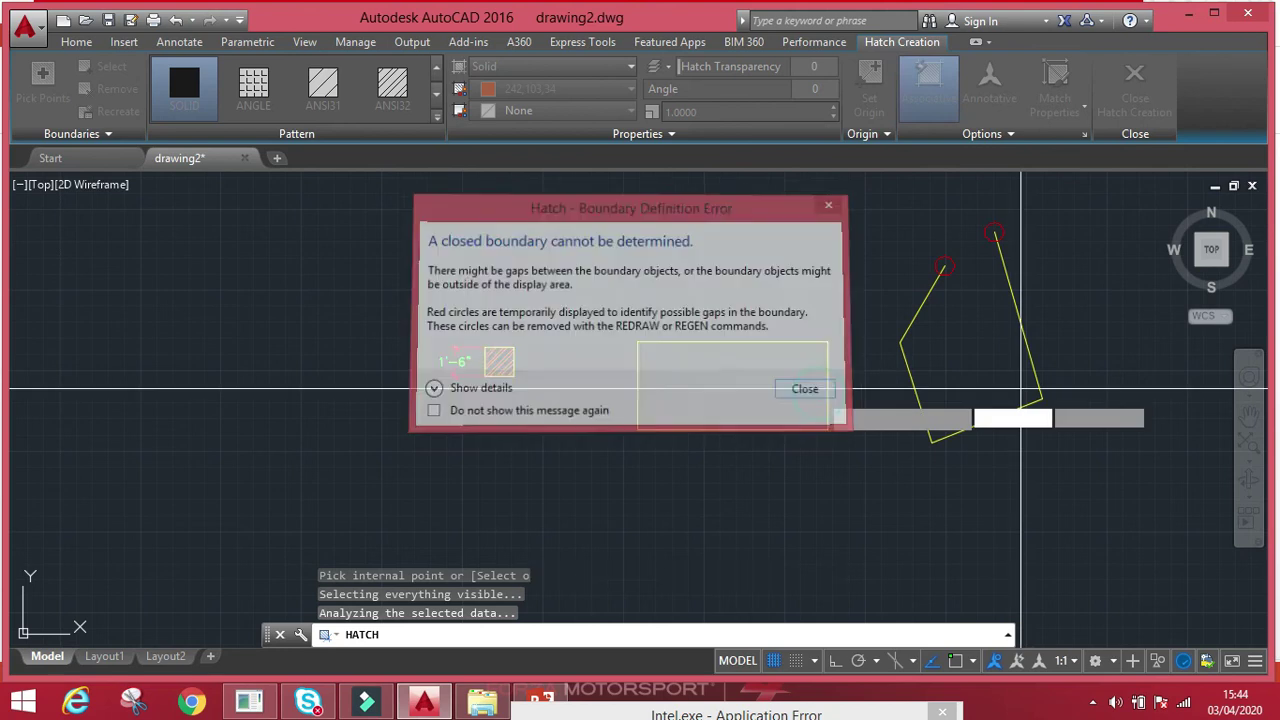
- Fill the rectangle with the solid orange hatch and end the Hatch command
left_click(696, 380)
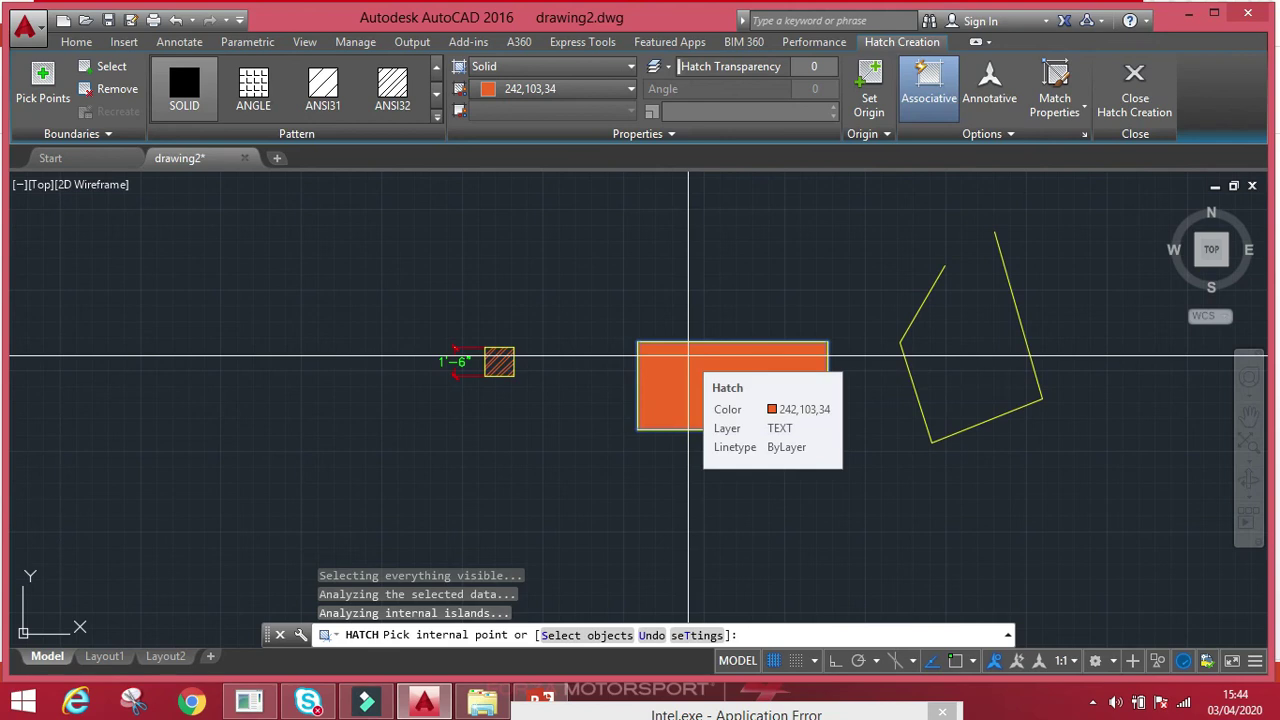
key("Escape")
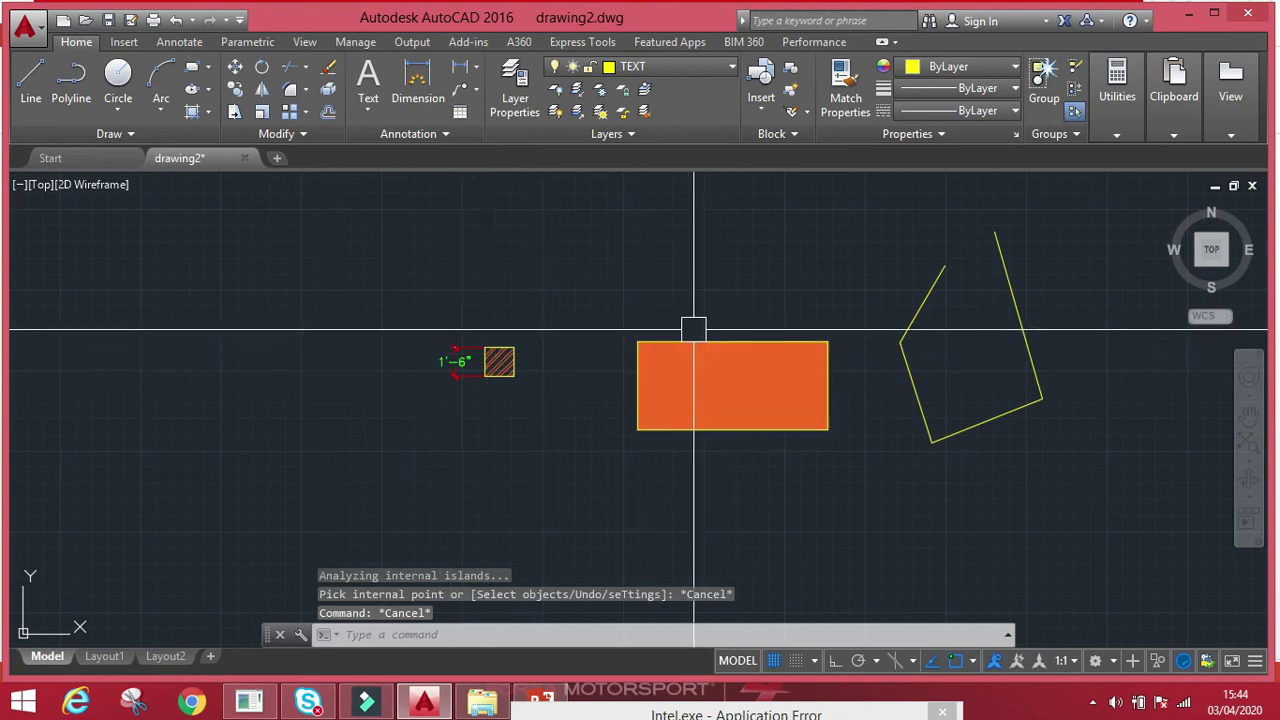
middle_click_drag(685, 309, 829, 287)
scroll(829, 287, "down", 2)
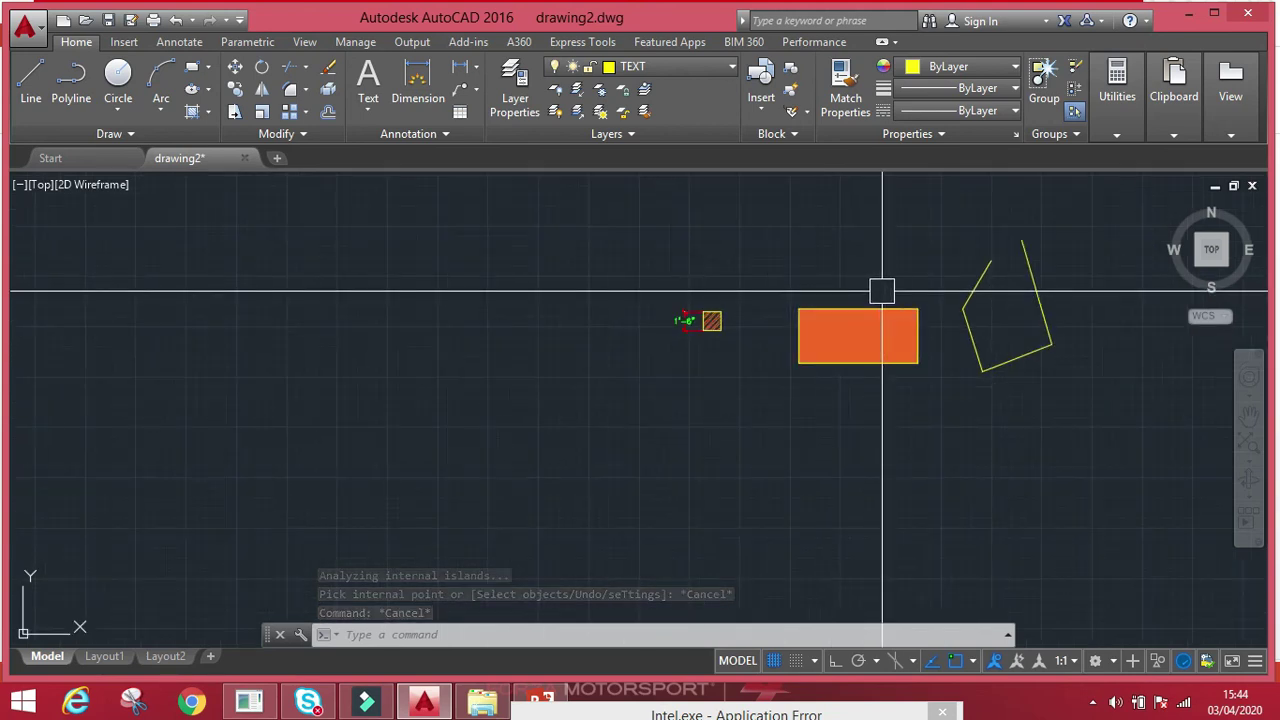
key("Escape")
key("Escape")
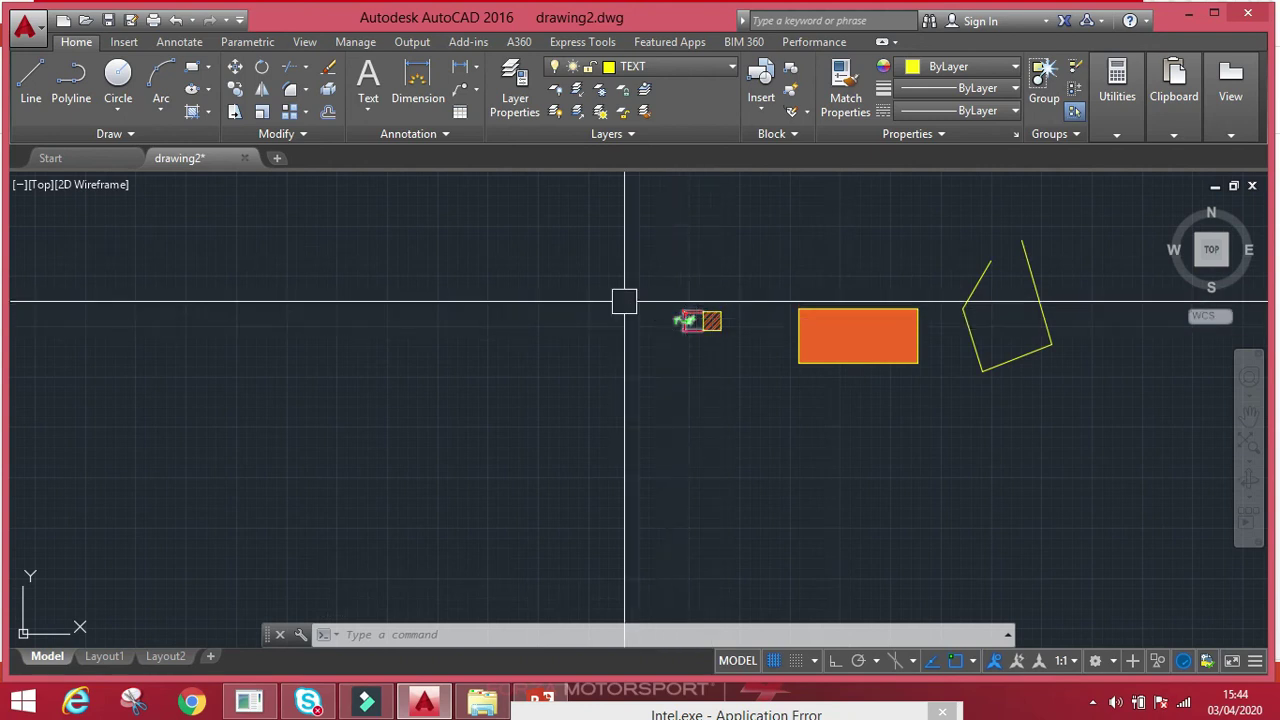
- Draw a slanted line in the empty area to the left of the hatched shapes
middle_click_drag(458, 318, 646, 301)
scroll(650, 301, "down", 2)
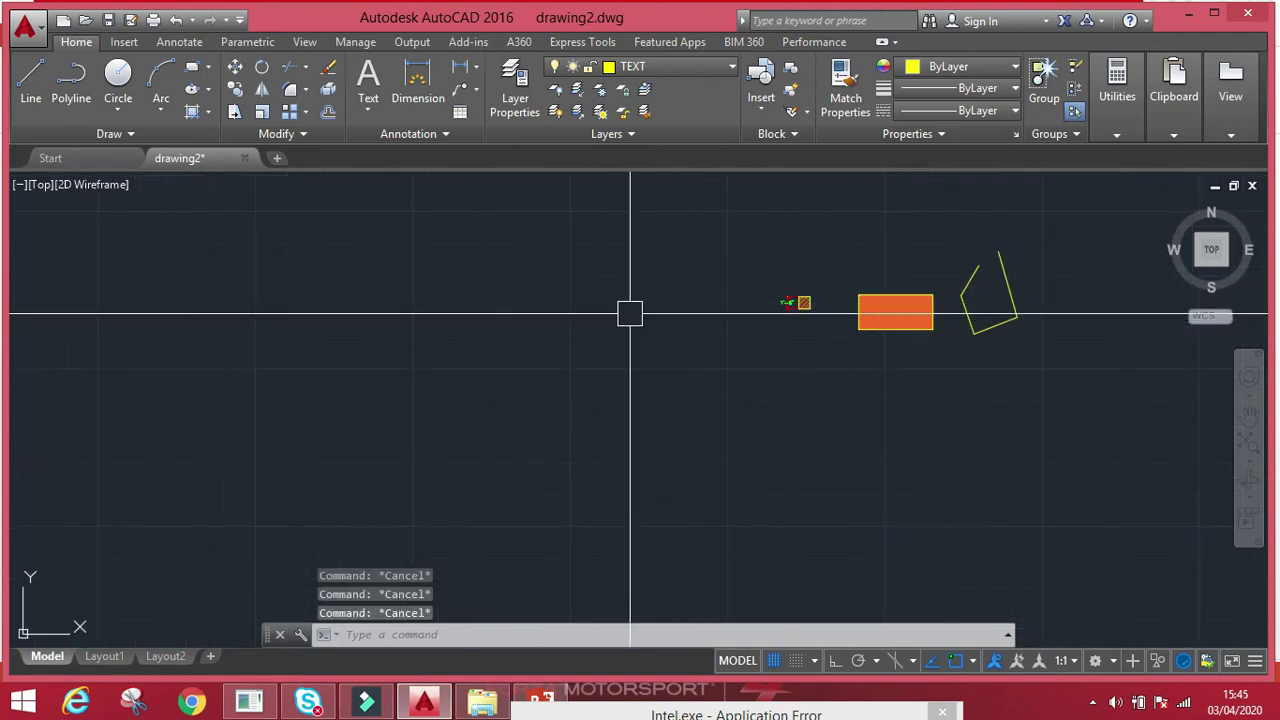
type("l")
key("Return")
left_click(326, 449)
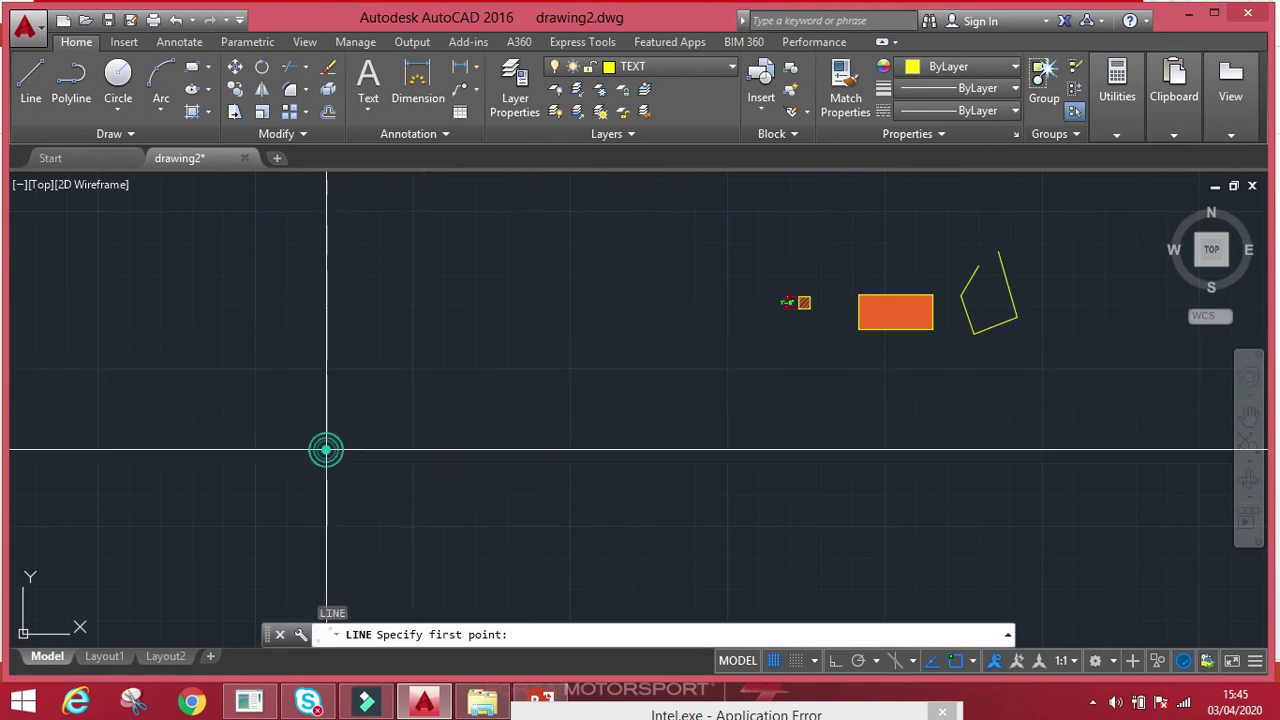
left_click(570, 272)
key("Escape")
key("Escape")
key("Escape")
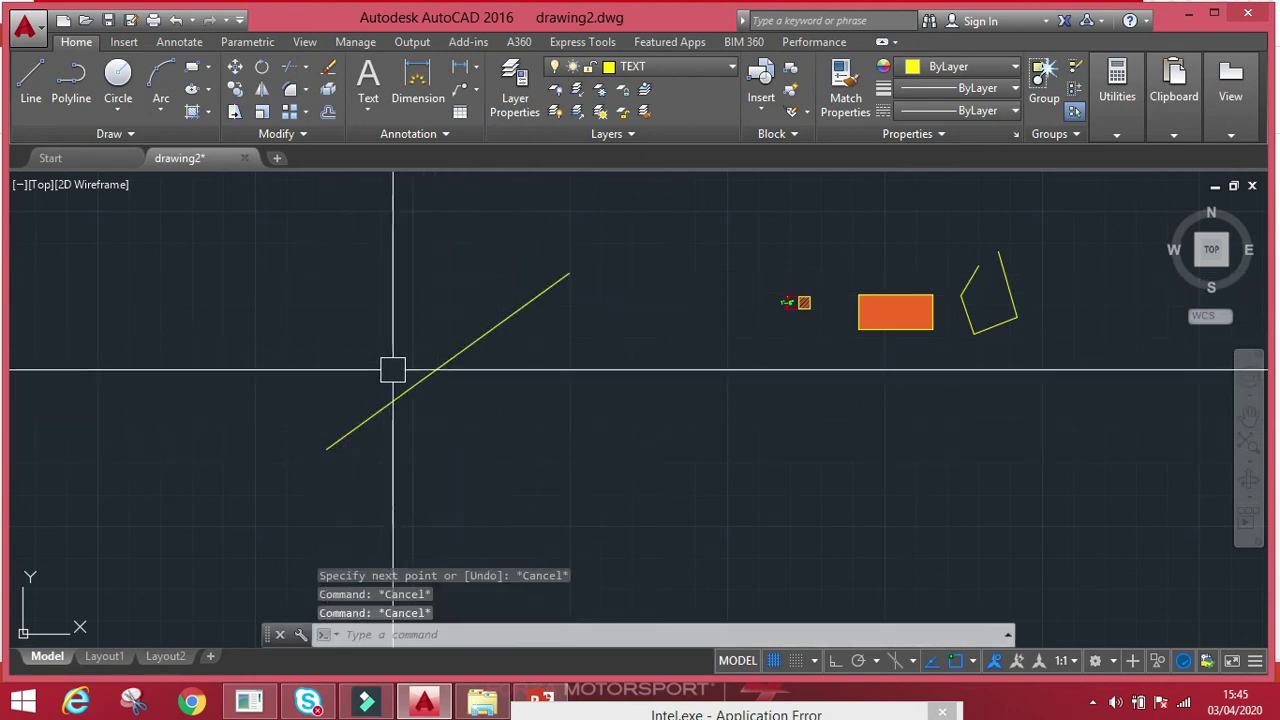
- Switch Ortho mode on and draw a horizontal line below the slanted line
type("l")
key("Return")
key("F8")
left_click(184, 508)
left_click(467, 508)
key("Escape")
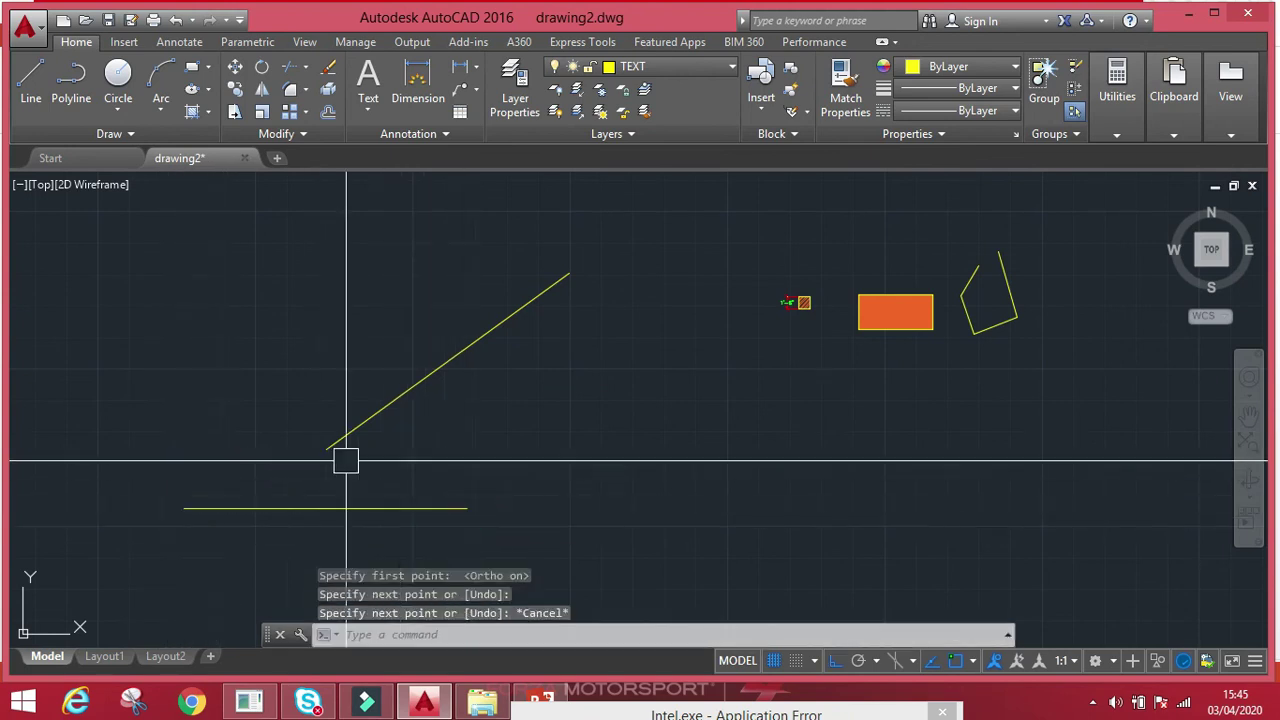
- Delete the slanted line above the horizontal one
left_click(338, 428)
key("Delete")
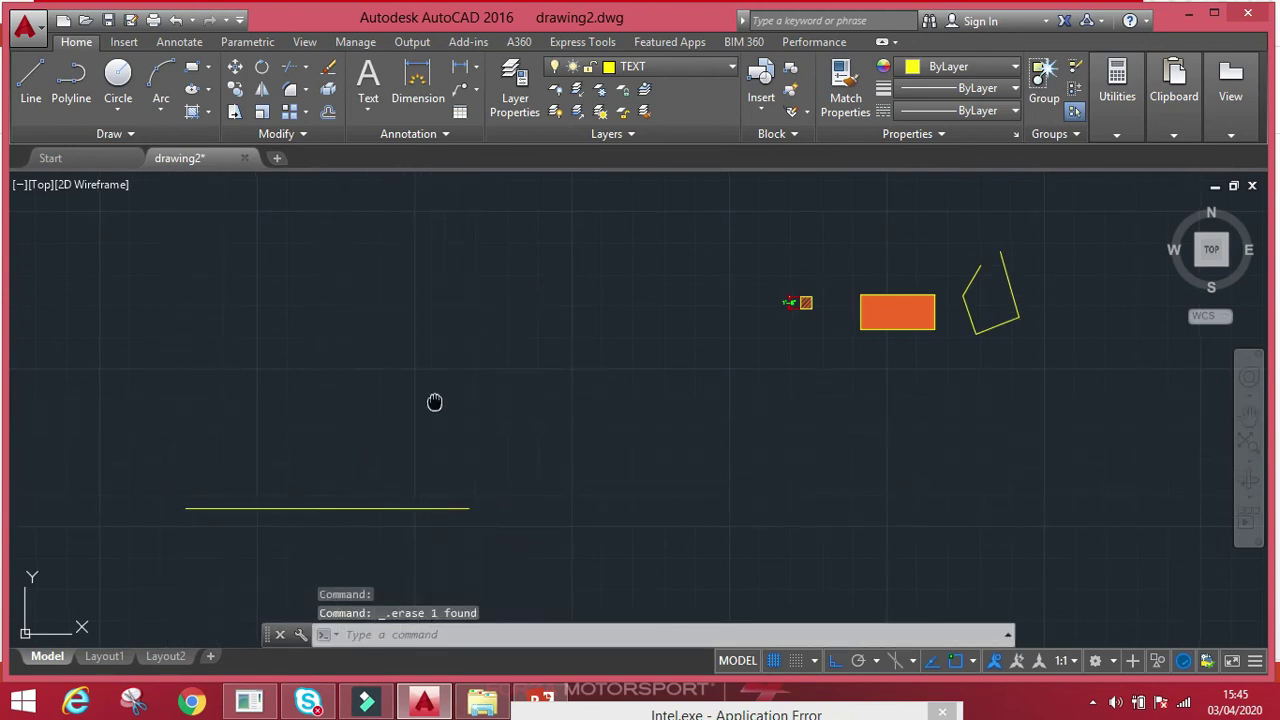
- Rotate the horizontal line 45 degrees about its left endpoint, switching Ortho mode off during the Rotate command
key("Escape")
key("Escape")
middle_click_drag(434, 400, 525, 359)
key("Escape")
type("r")
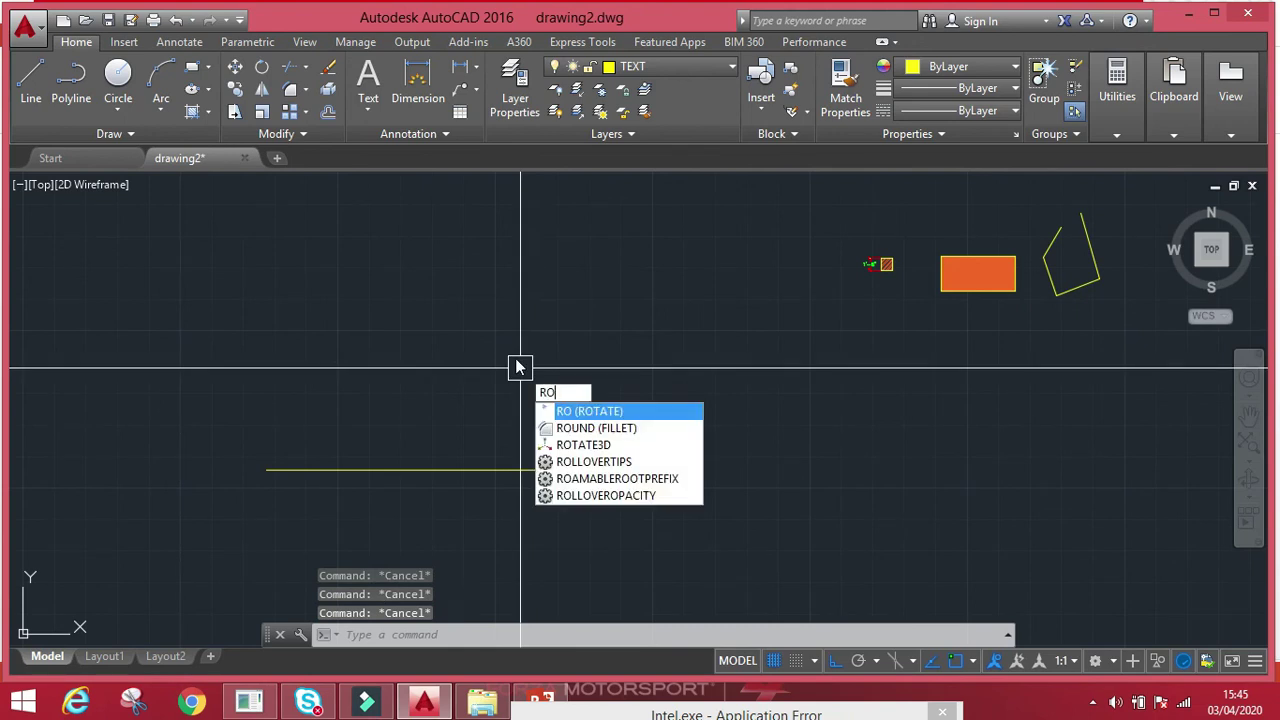
key("Return")
left_click(353, 470)
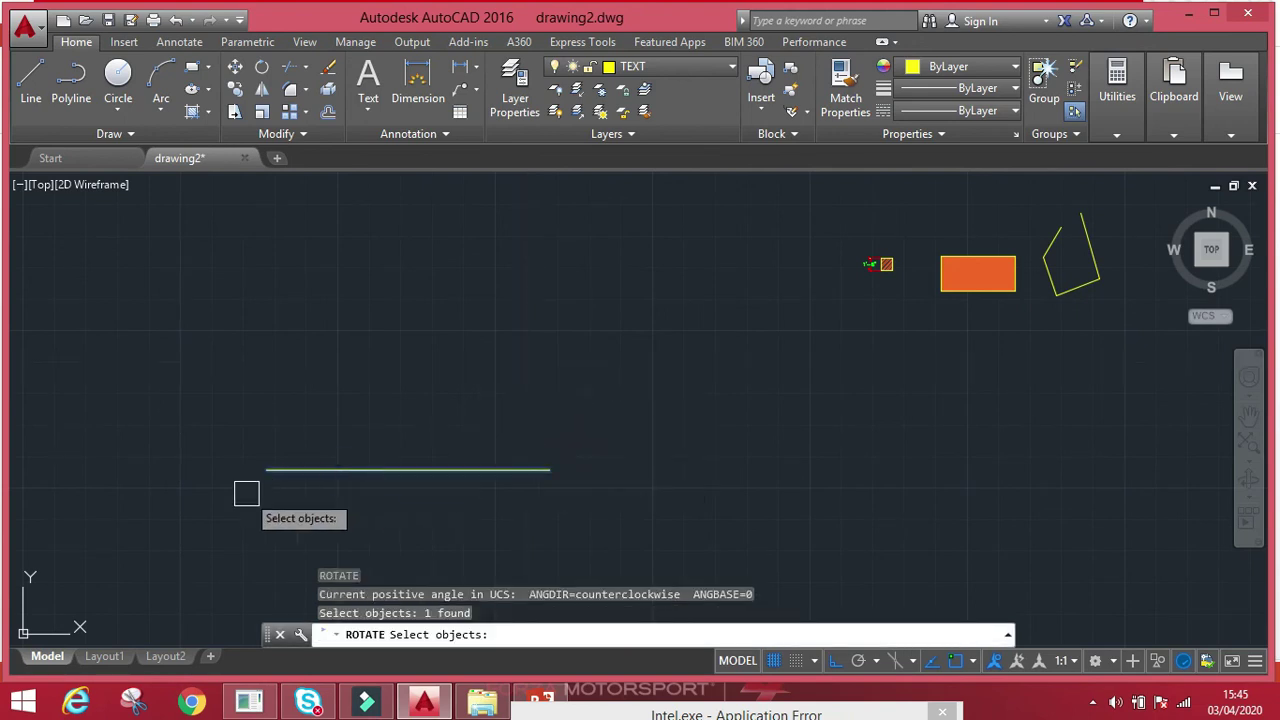
key("Return")
left_click(266, 470)
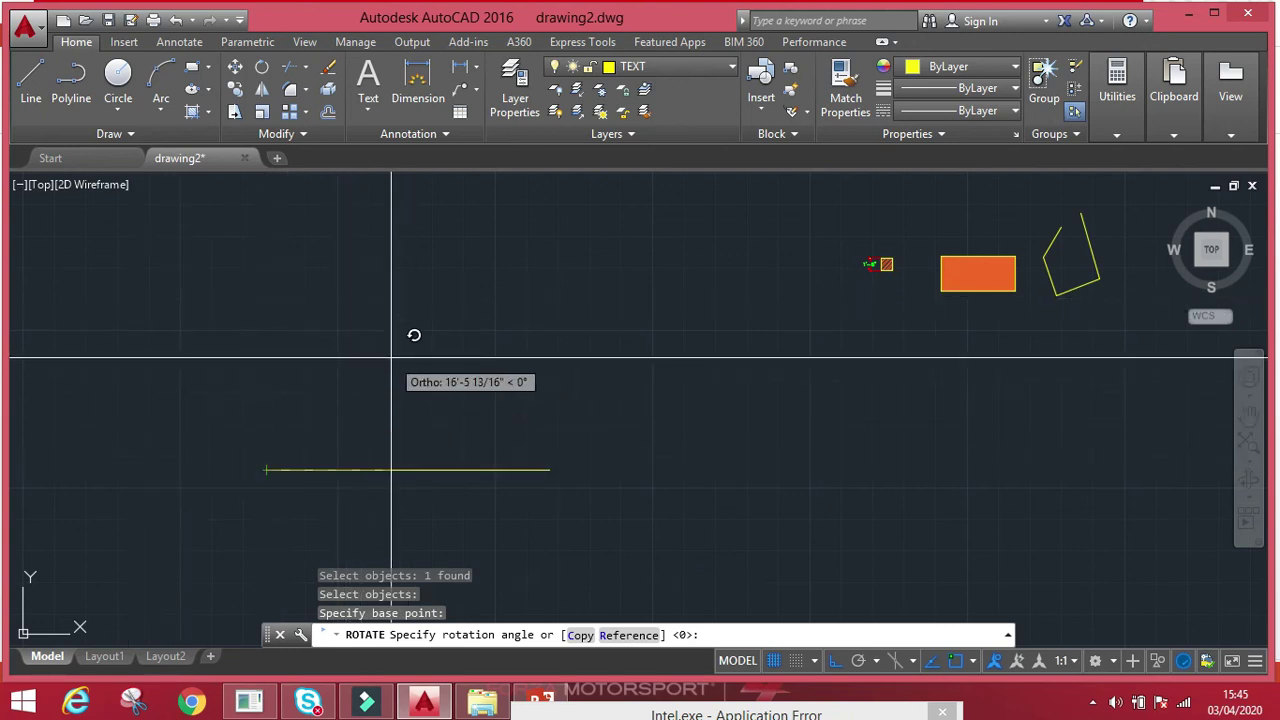
key("F8")
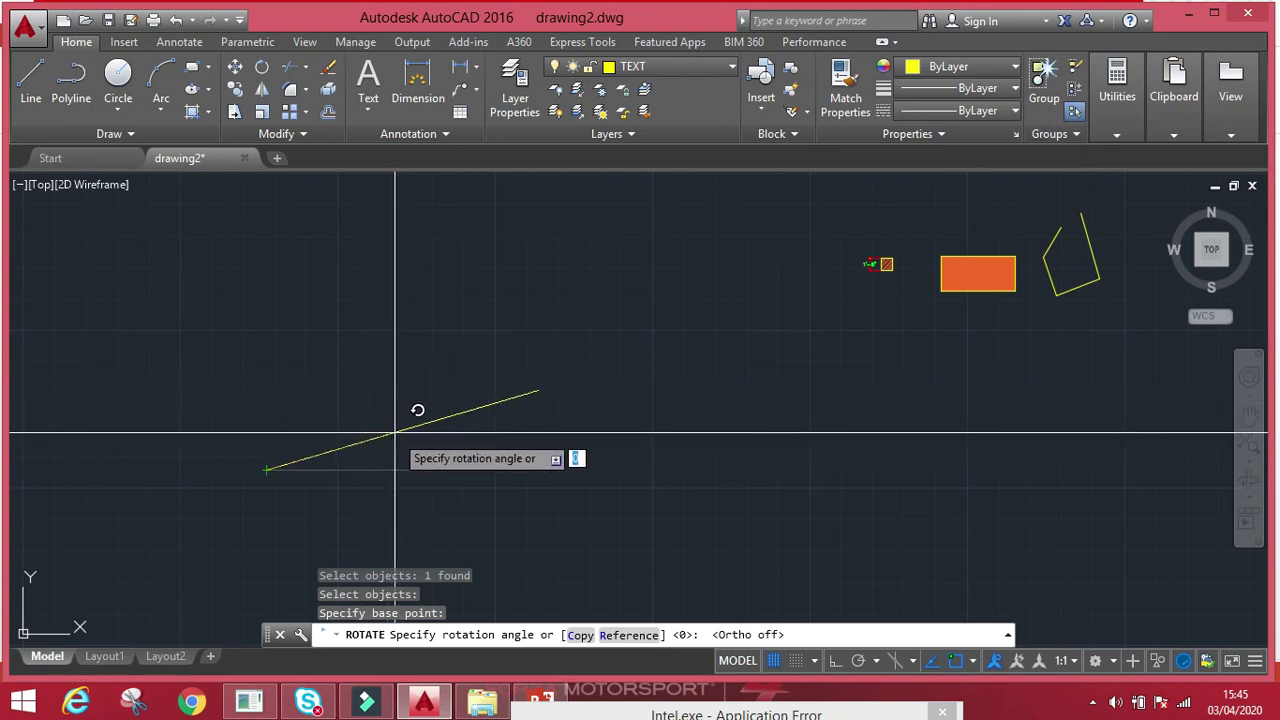
type("45")
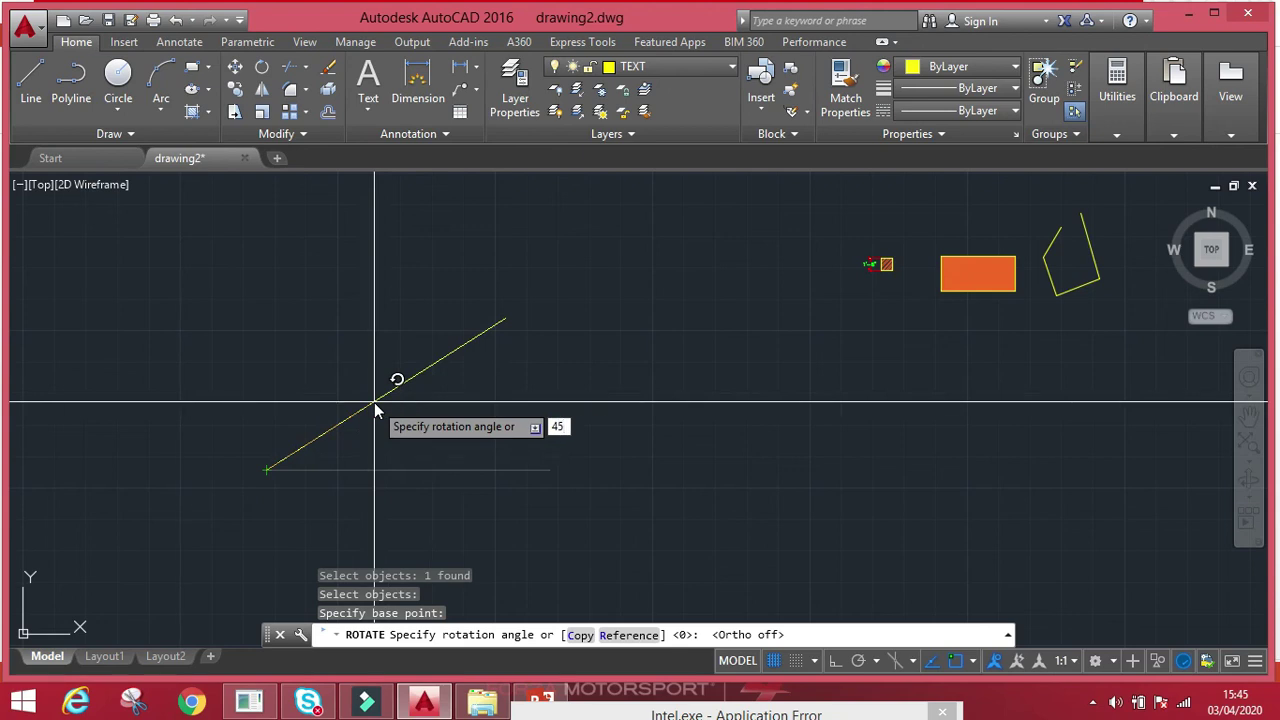
key("Return")
key("Escape")
key("Escape")
key("Escape")
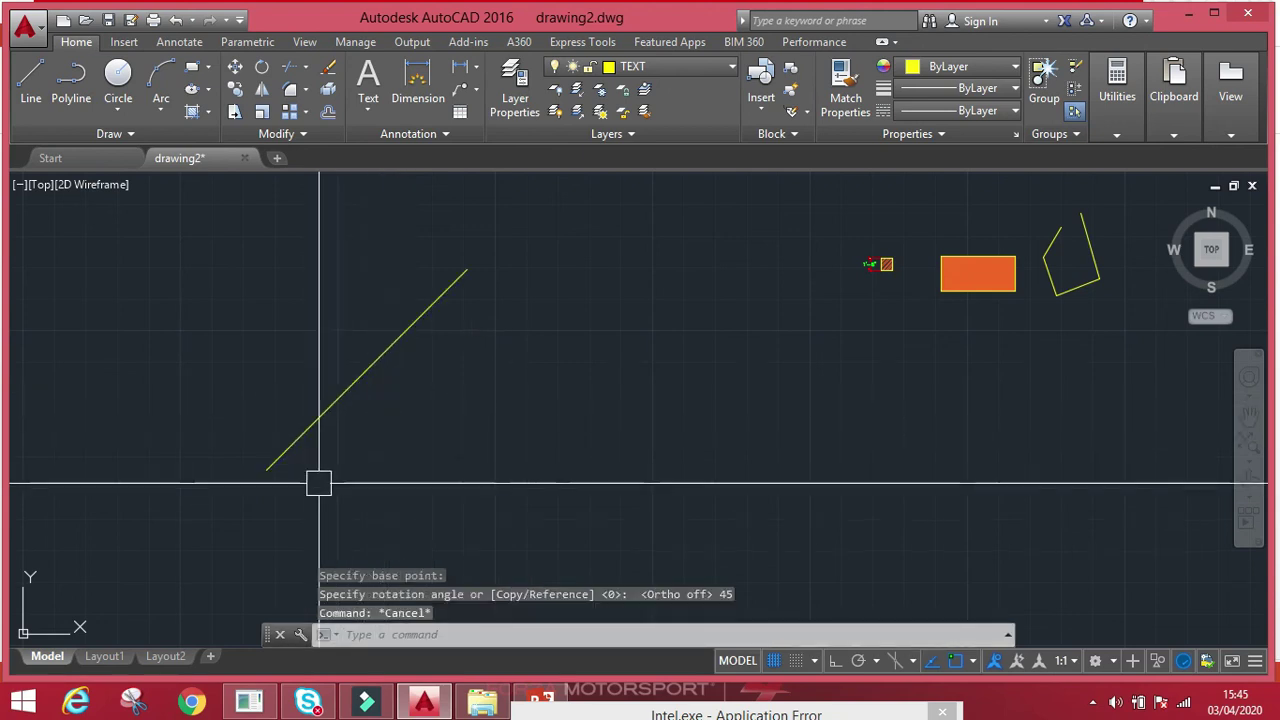
- Draw a nearly horizontal line running right from the lower endpoint of the rotated line
type("l")
key("Return")
left_click(267, 467)
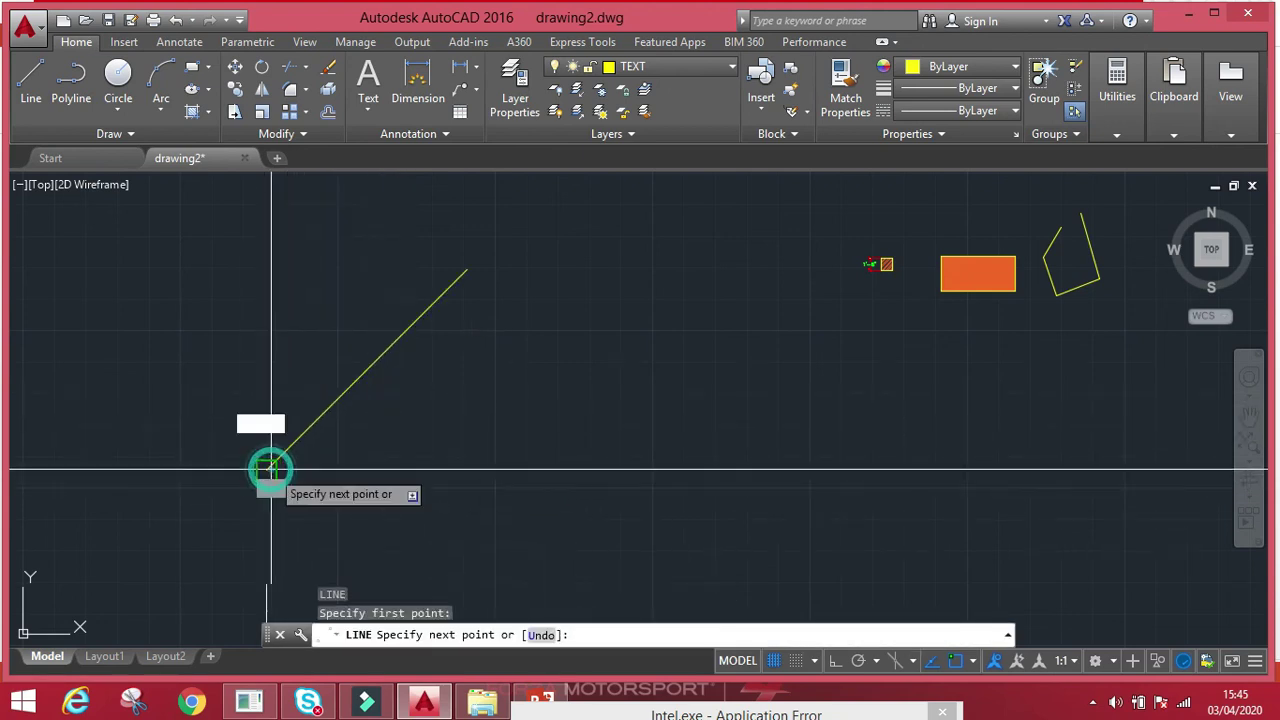
left_click(674, 463)
key("Escape")
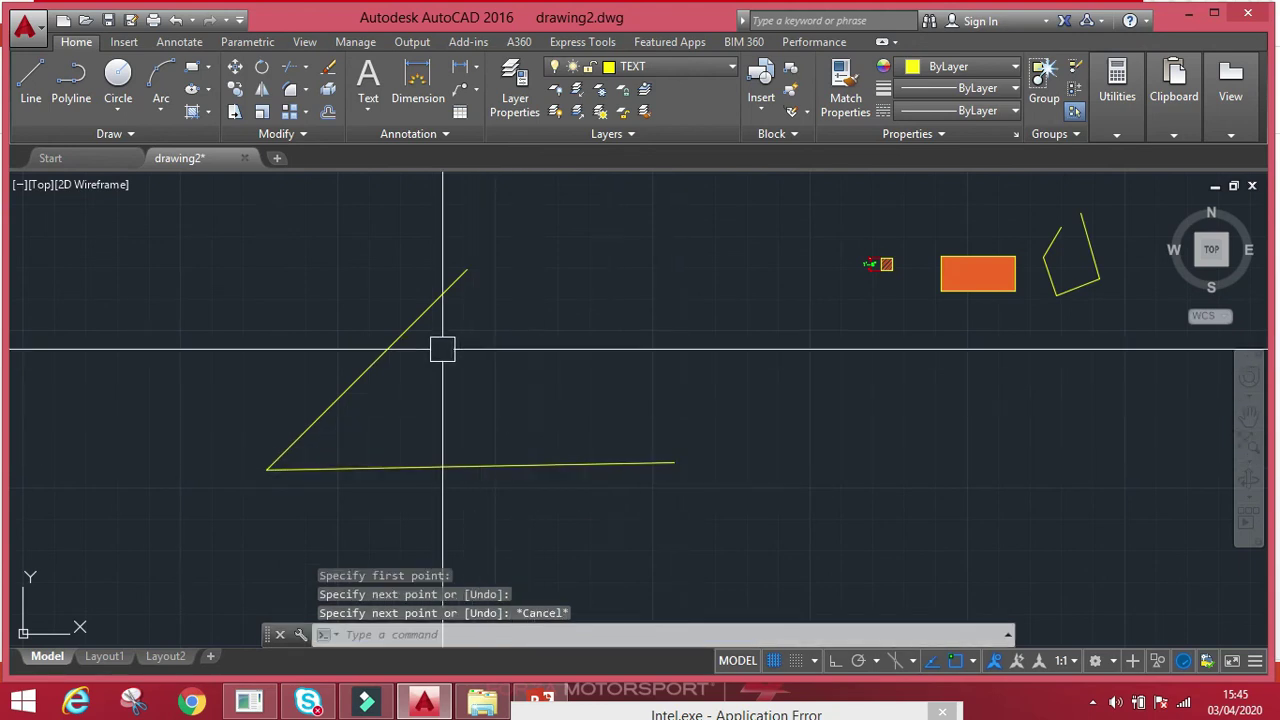